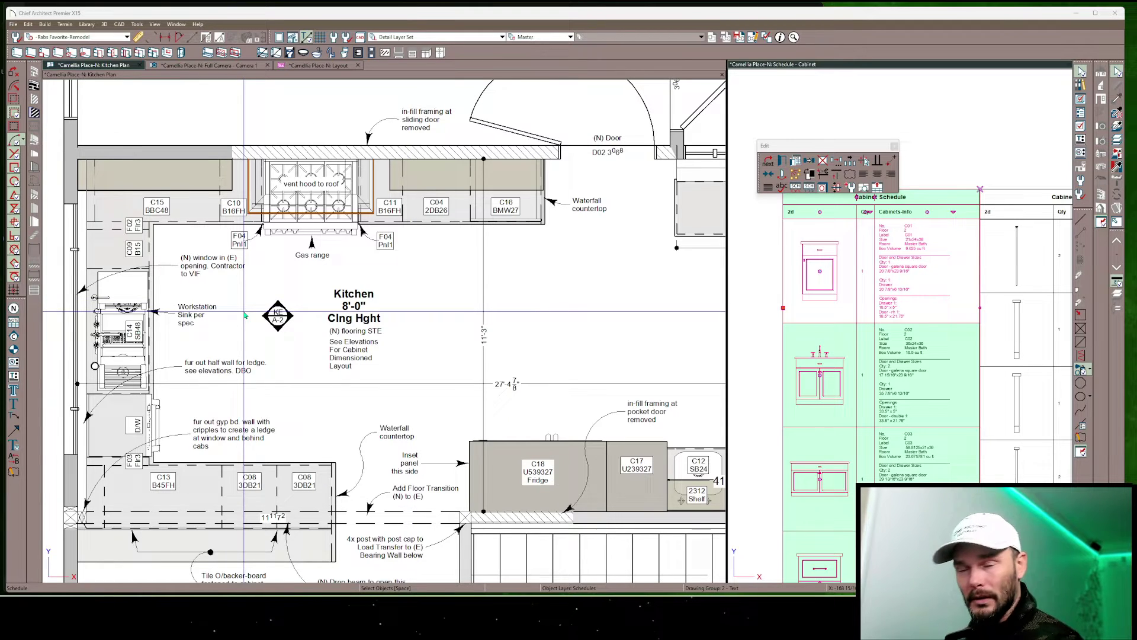
scroll(289, 430, "up", 2)
Pan the plan to the lower kitchen run and select the base cabinets near the dishwasher
middle_click_drag(355, 237, 504, 311)
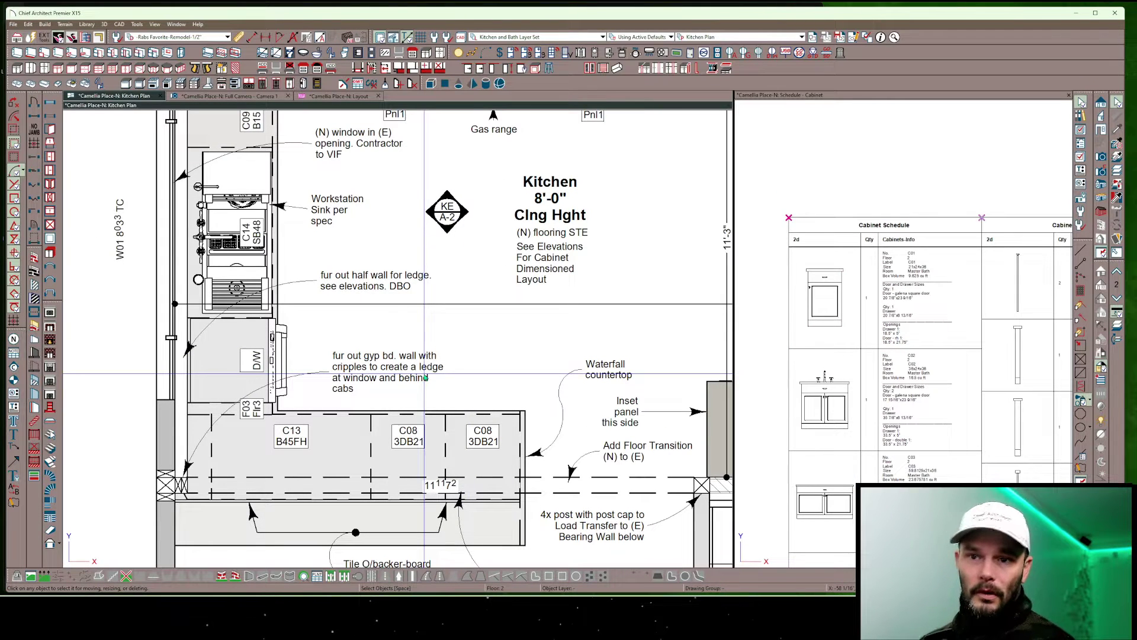
scroll(426, 376, "down", 2)
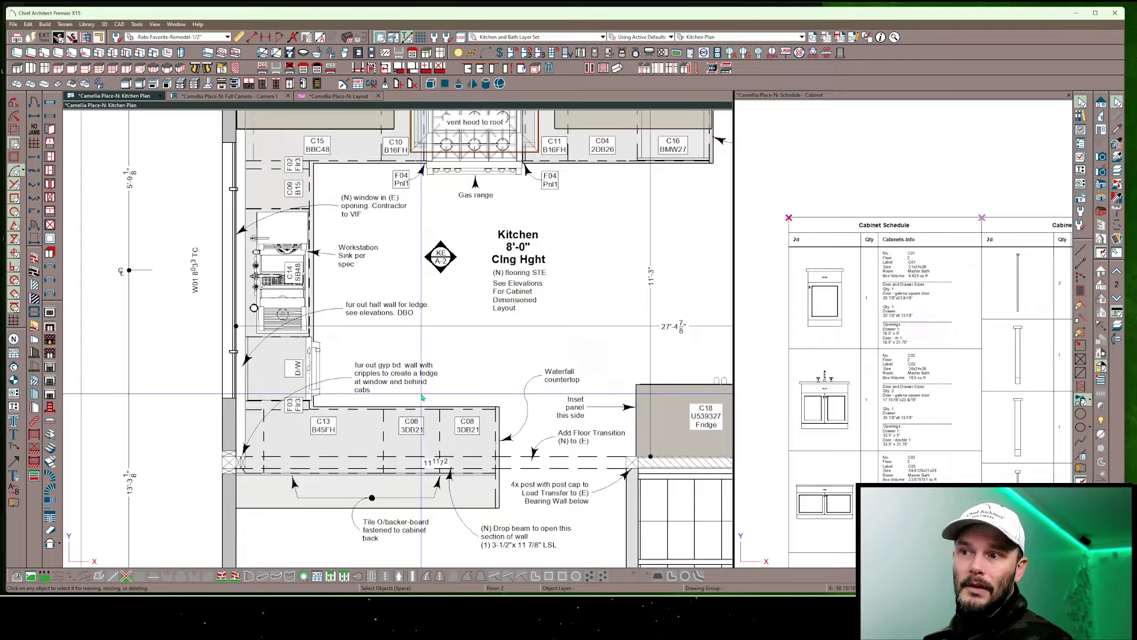
scroll(445, 400, "down", 2)
left_click(461, 416)
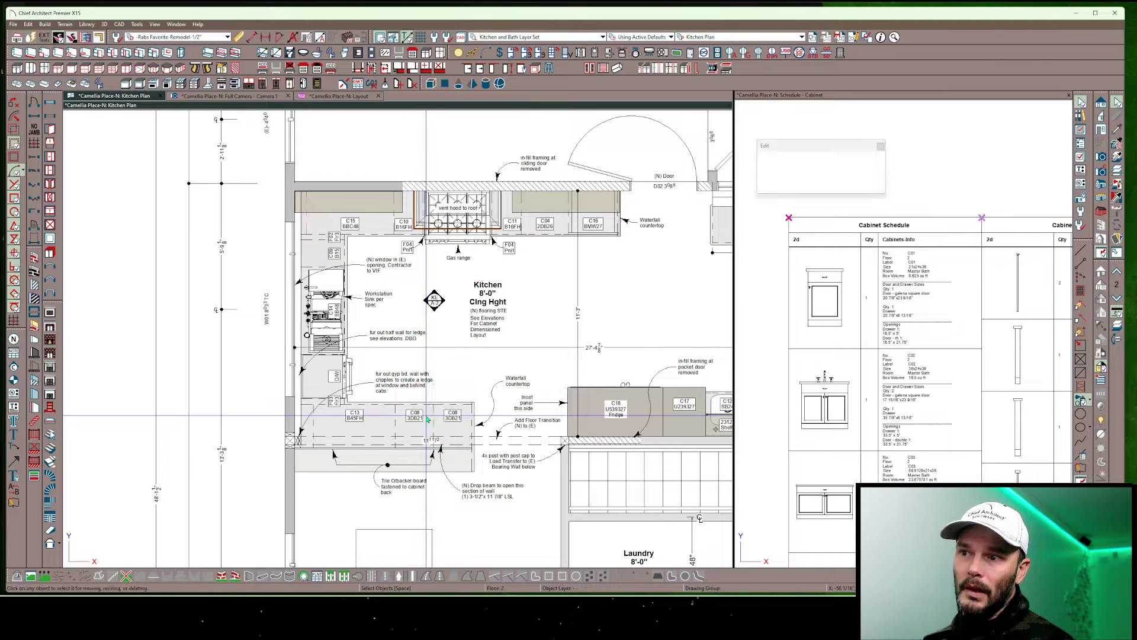
left_click(328, 384)
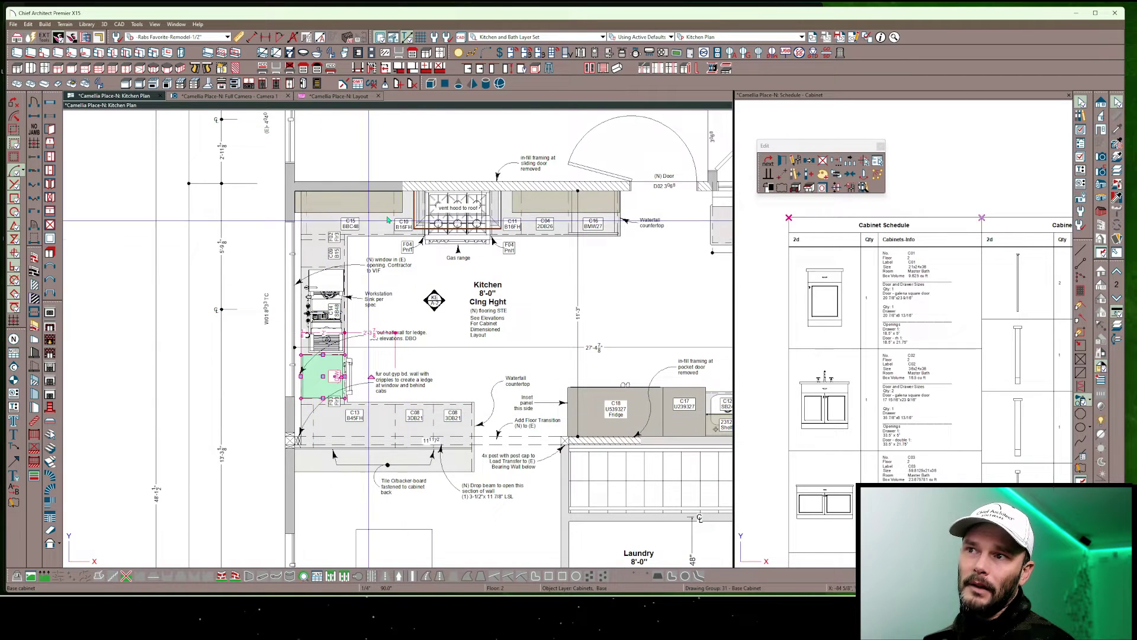
scroll(667, 306, "down", 1)
middle_click_drag(655, 292, 551, 327)
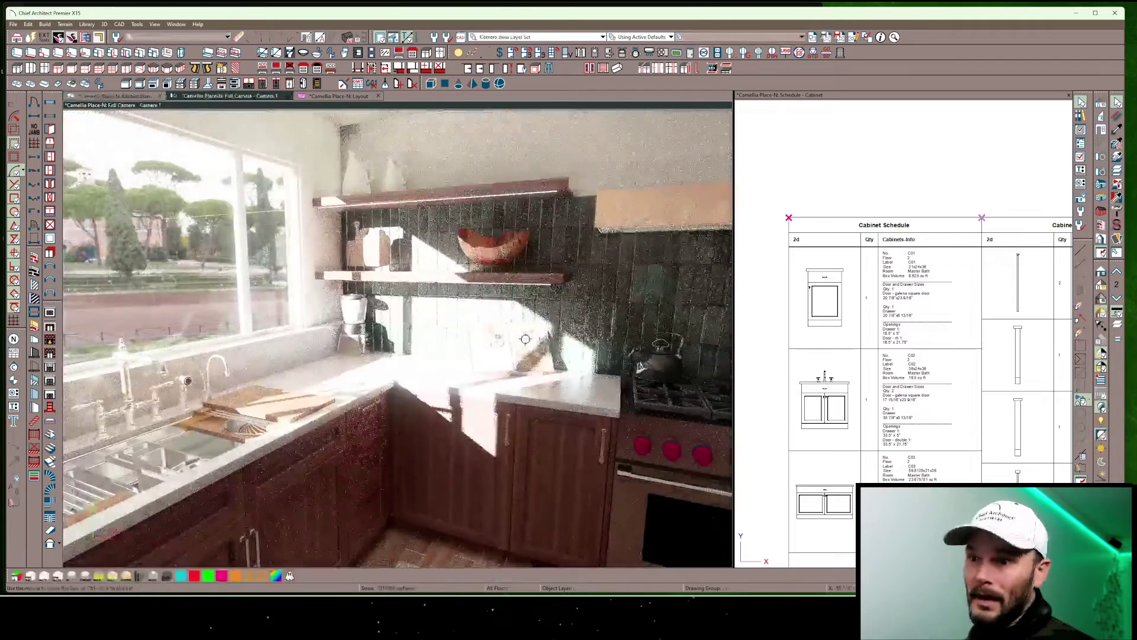
left_click_drag(525, 339, 319, 388)
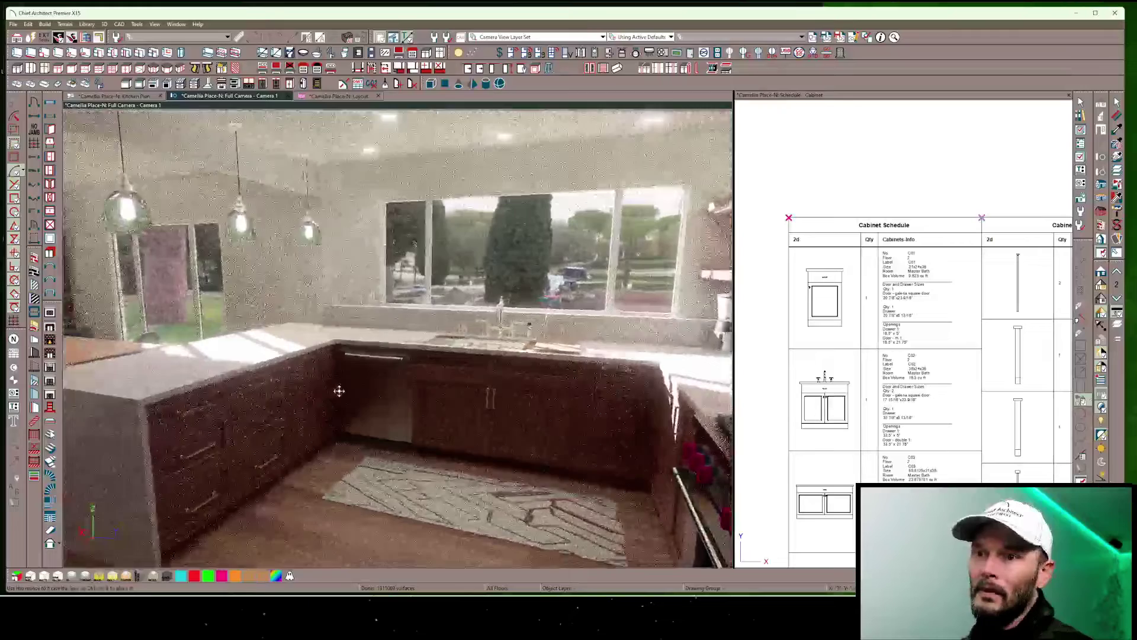
left_click_drag(319, 388, 343, 389)
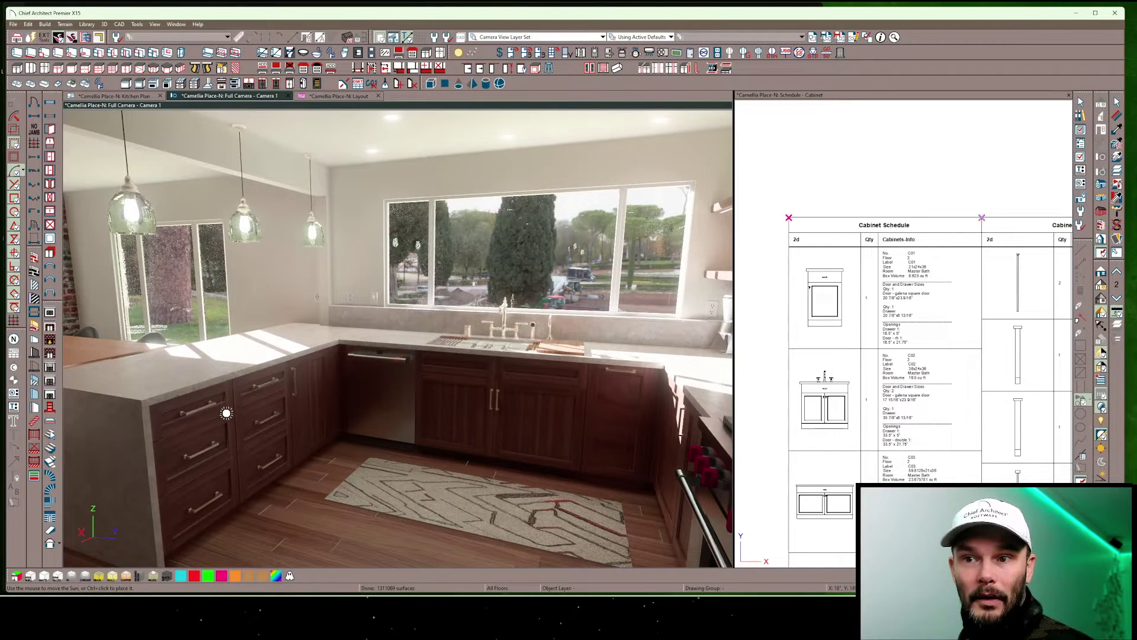
left_click(177, 447)
middle_click_drag(177, 448, 401, 448)
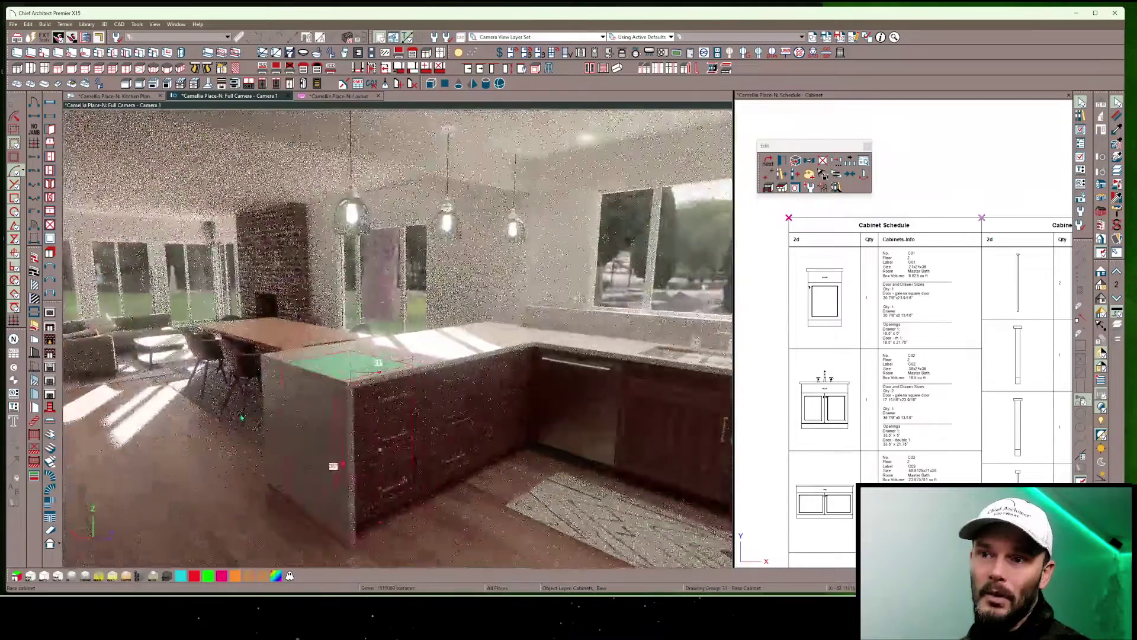
key("Escape")
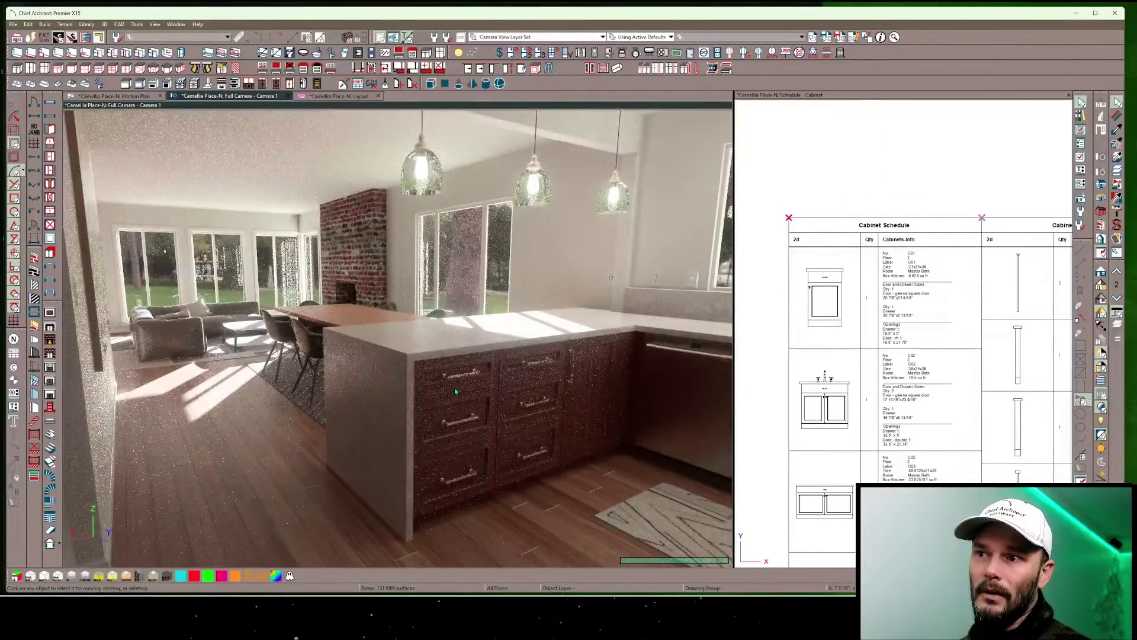
middle_click_drag(455, 391, 345, 447)
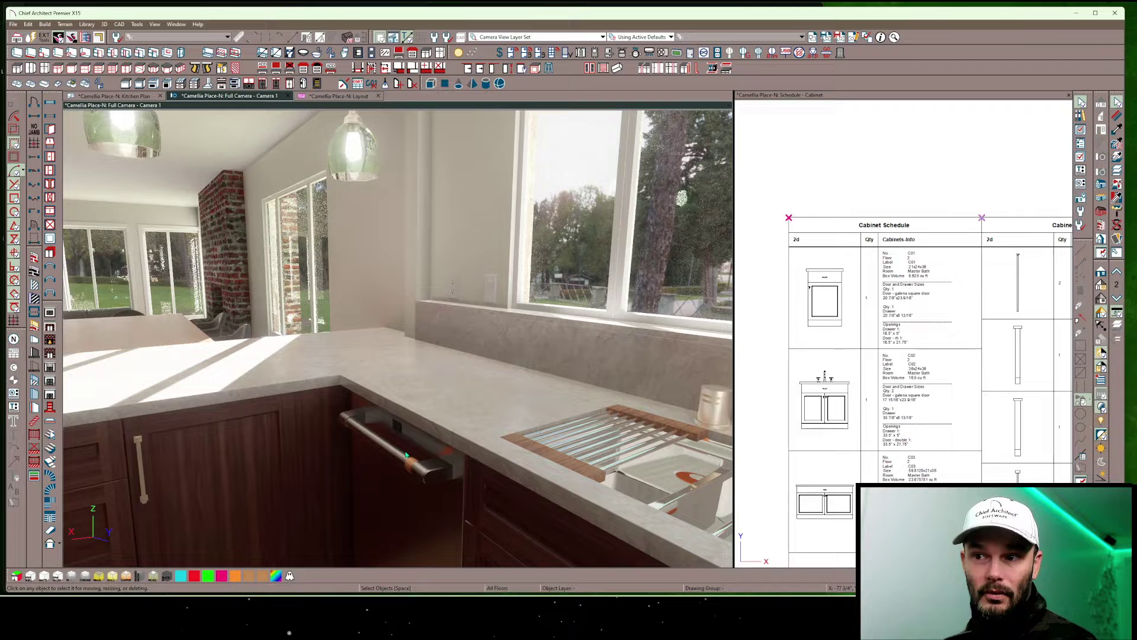
left_click(314, 413)
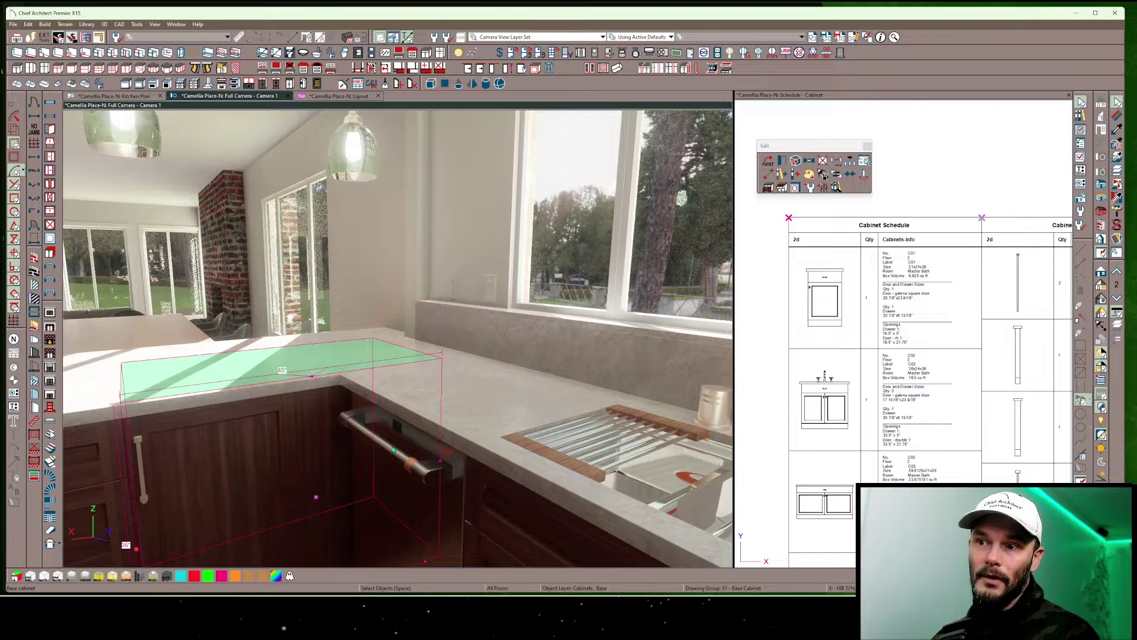
mouse_move(220, 440)
middle_mouse_down()
mouse_move(335, 504)
mouse_move(423, 427)
mouse_move(411, 367)
middle_mouse_up()
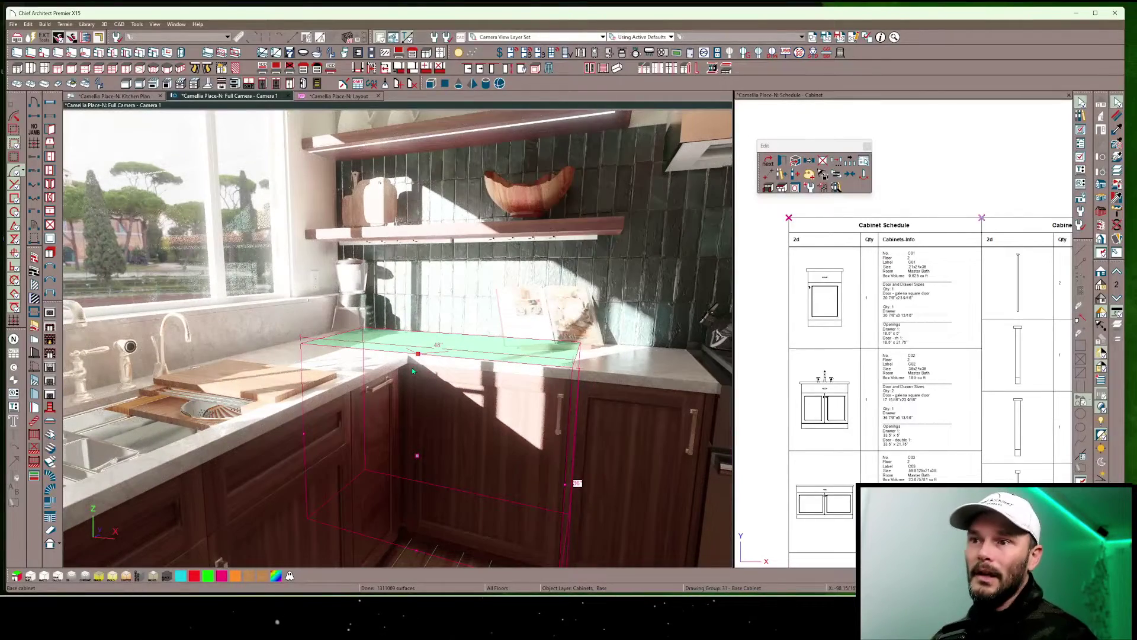
key("Escape")
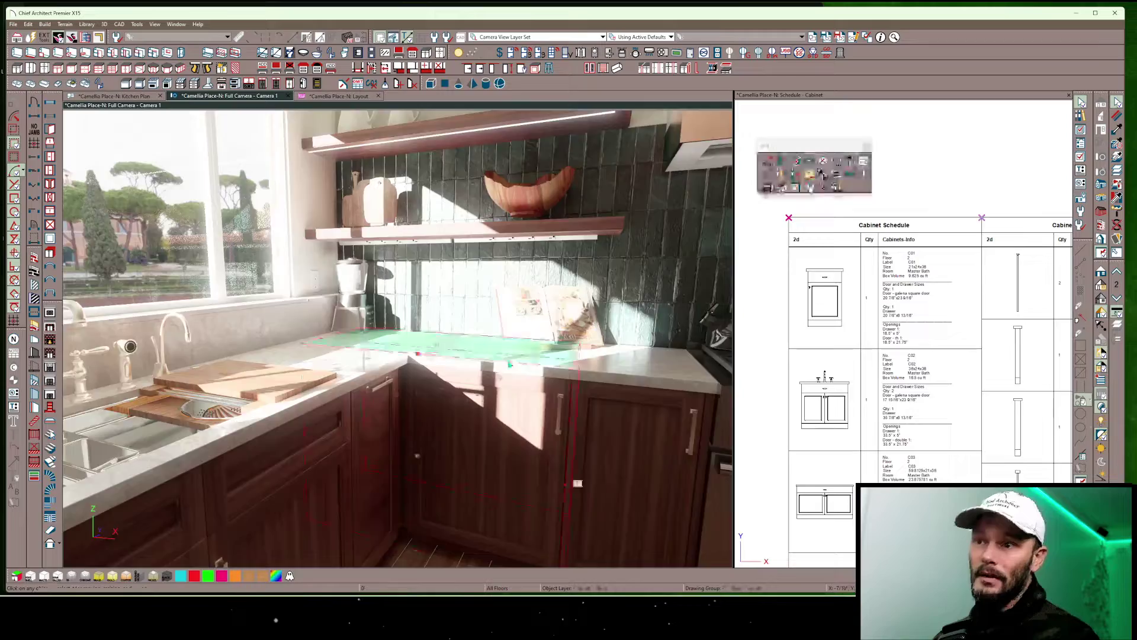
middle_click_drag(511, 363, 473, 381)
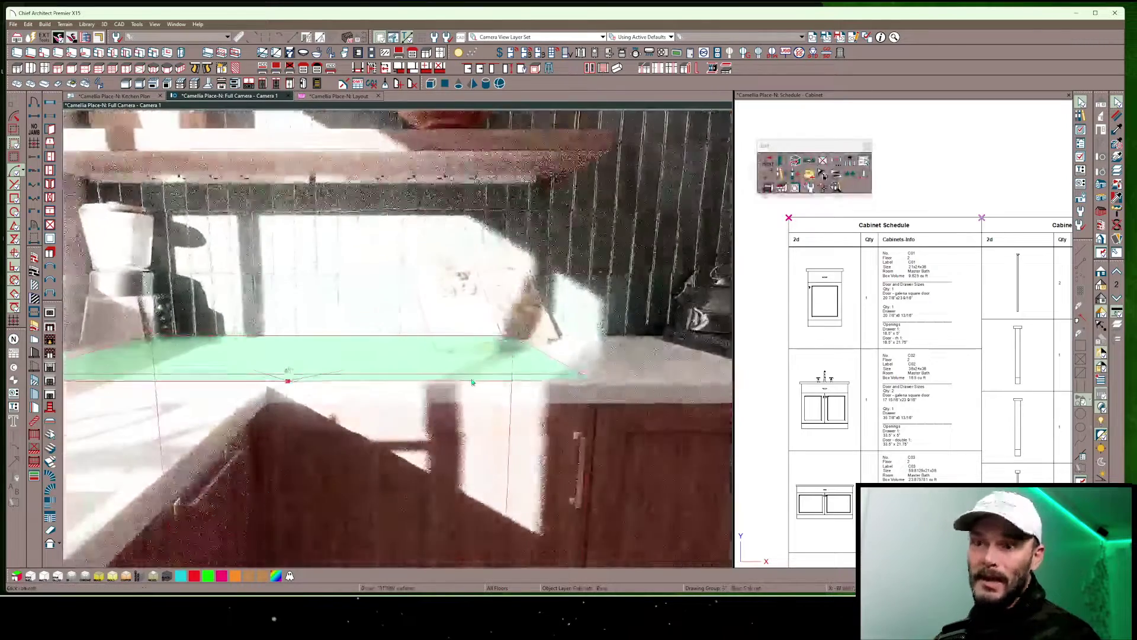
middle_click_drag(472, 382, 331, 385)
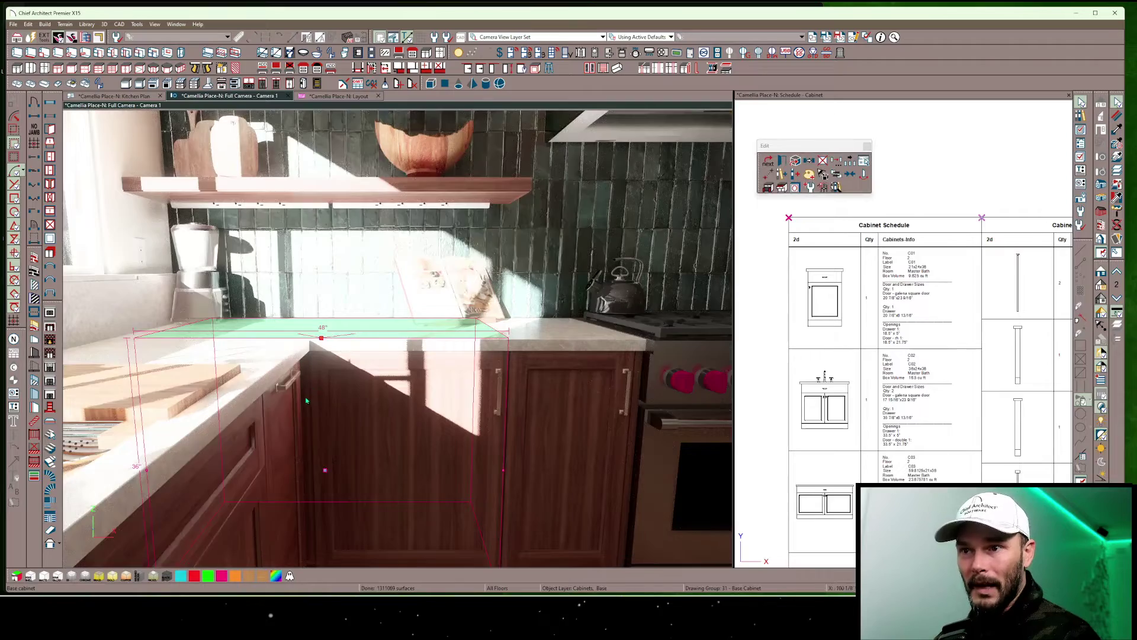
middle_click_drag(306, 401, 364, 314)
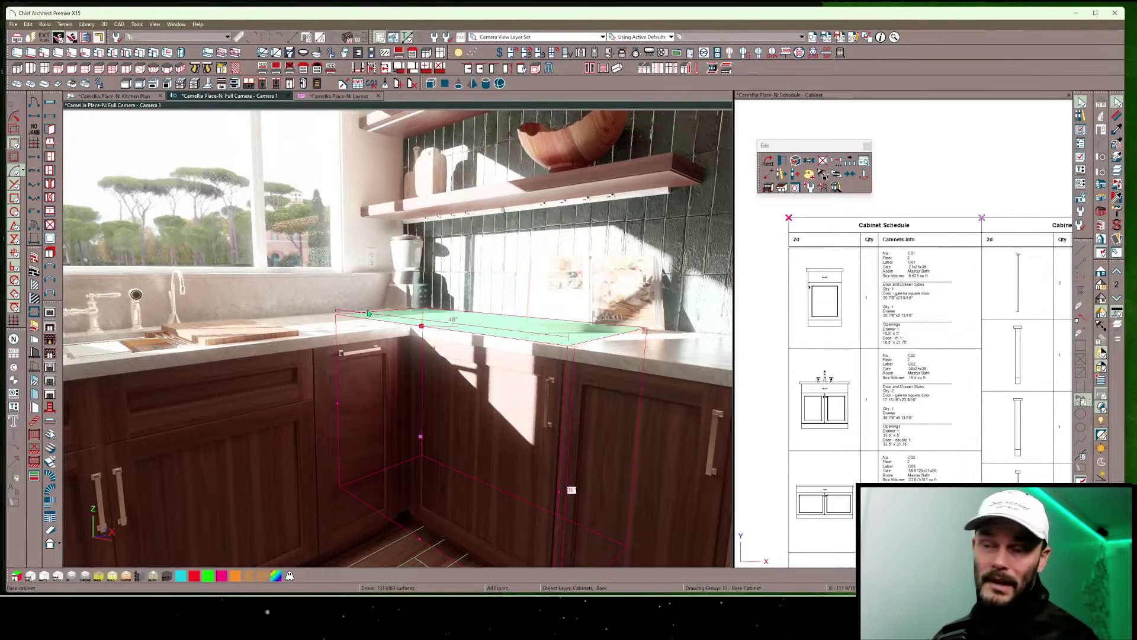
middle_click_drag(368, 314, 415, 369)
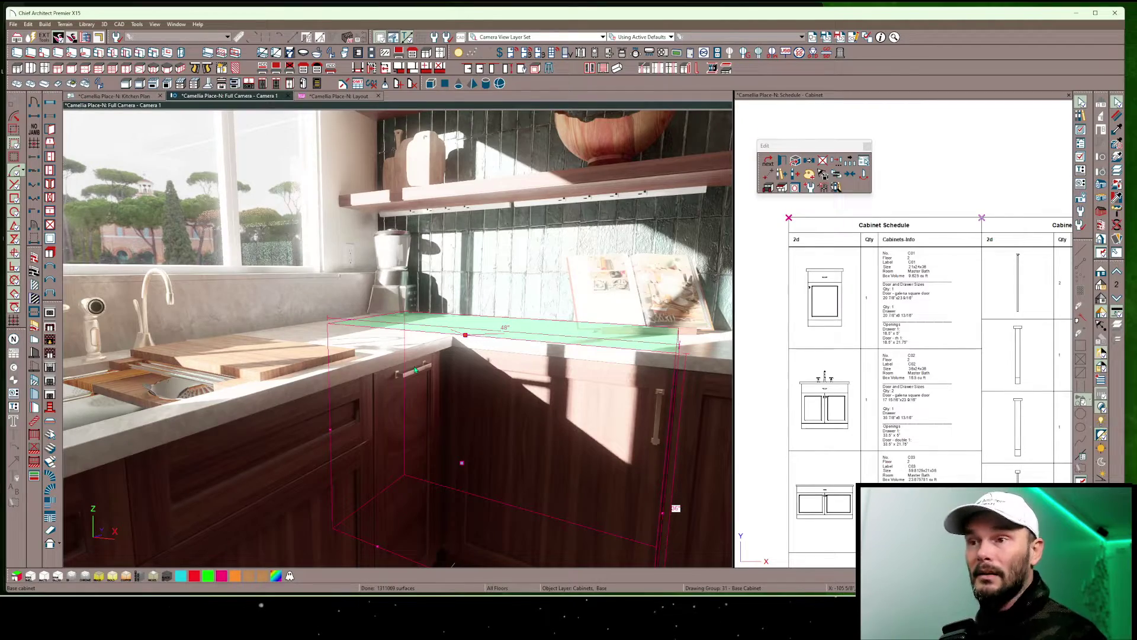
mouse_move(415, 370)
middle_mouse_down()
mouse_move(409, 387)
mouse_move(338, 379)
middle_mouse_up()
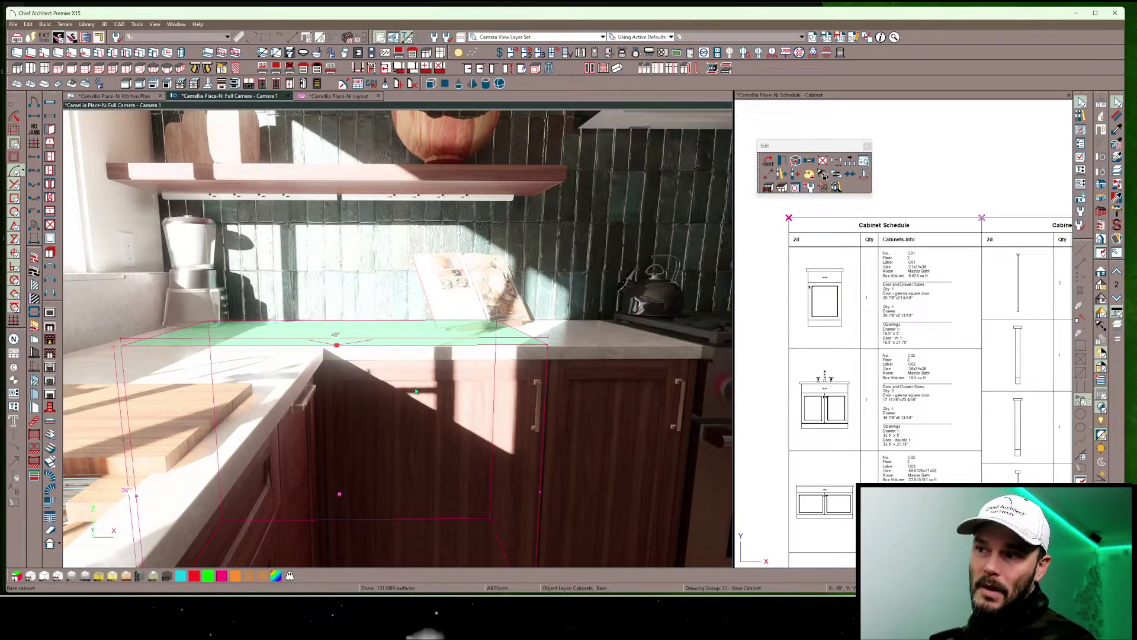
mouse_move(414, 392)
left_mouse_down()
mouse_move(444, 438)
mouse_move(451, 431)
left_mouse_up()
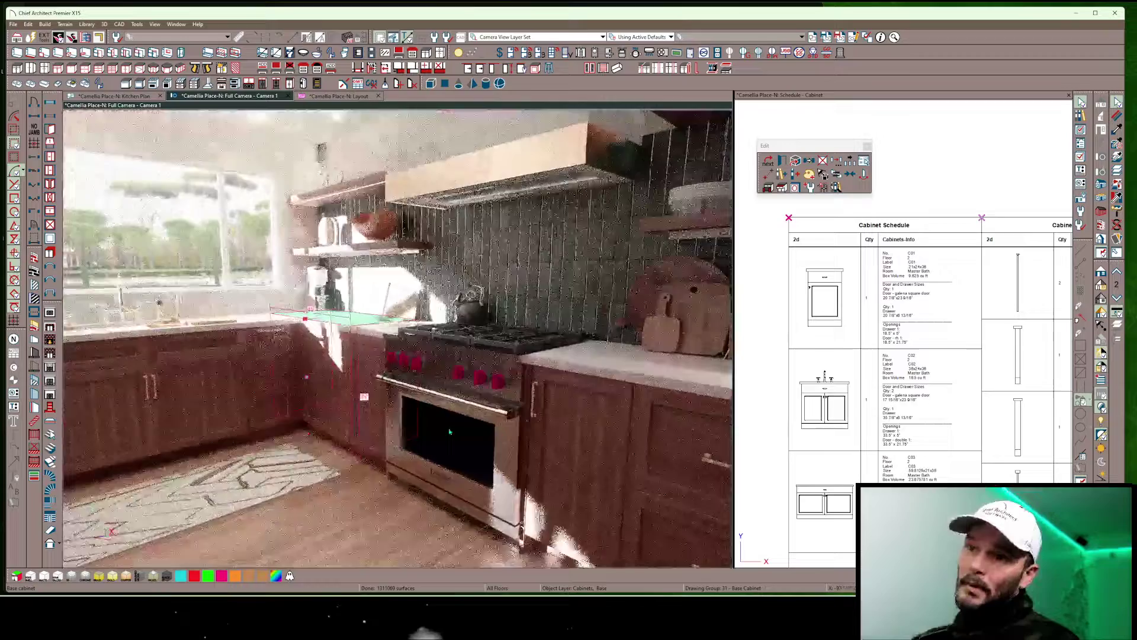
key("Left")
key("Left")
key("Left")
key("Left")
key("Left")
key("Left")
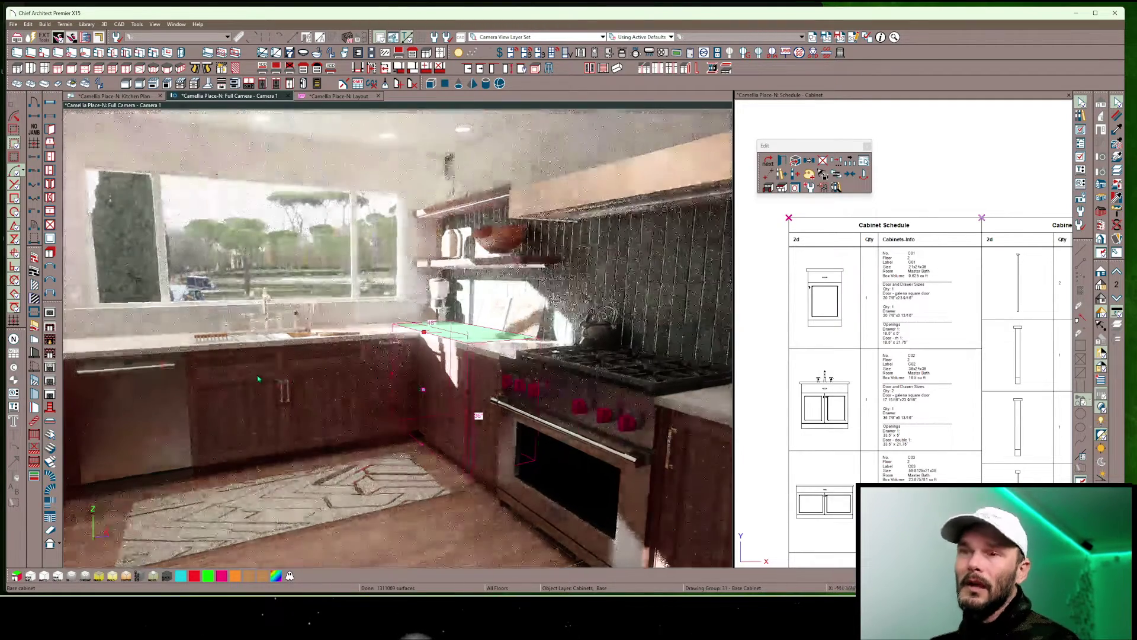
left_click(258, 380)
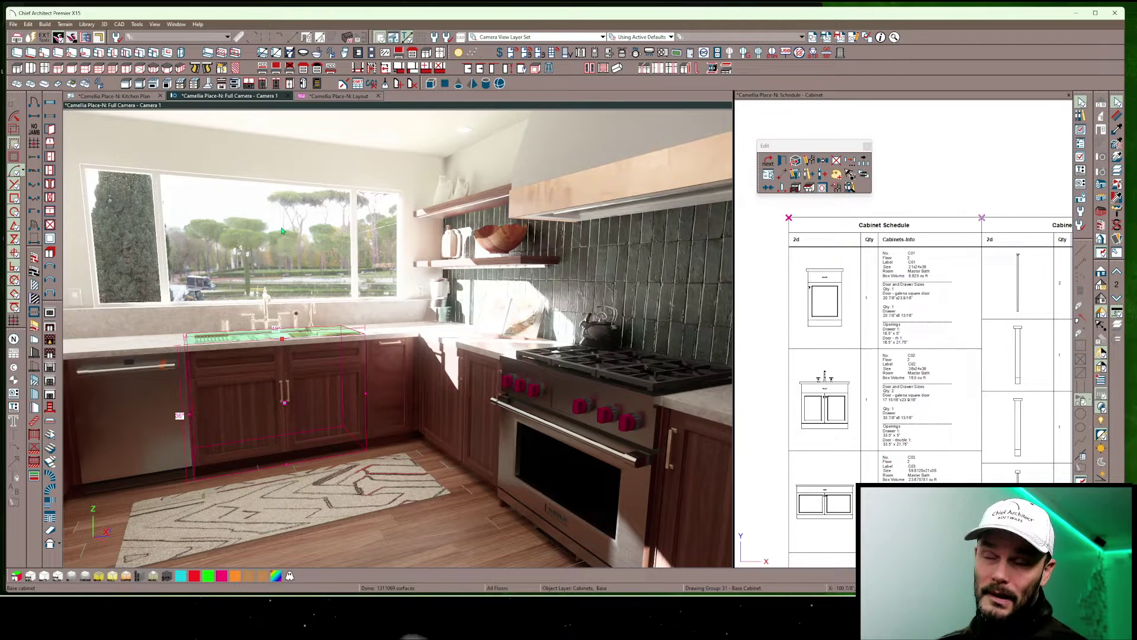
left_click_drag(358, 298, 165, 313)
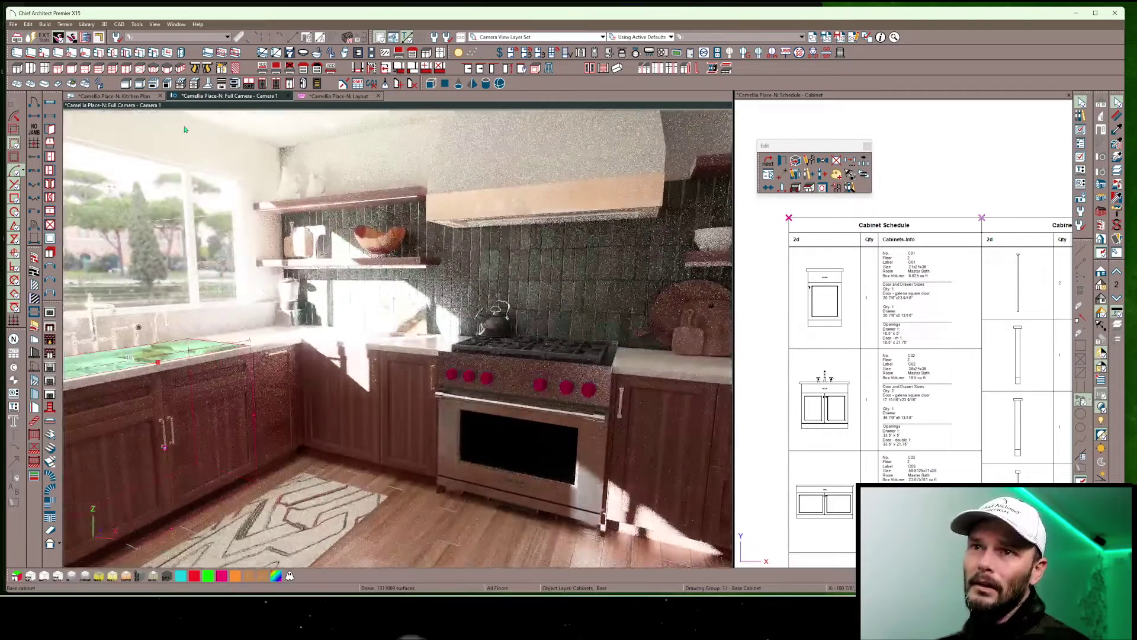
Return to the Kitchen Plan and pan past the door arc to the range wall cabinets
left_click(115, 96)
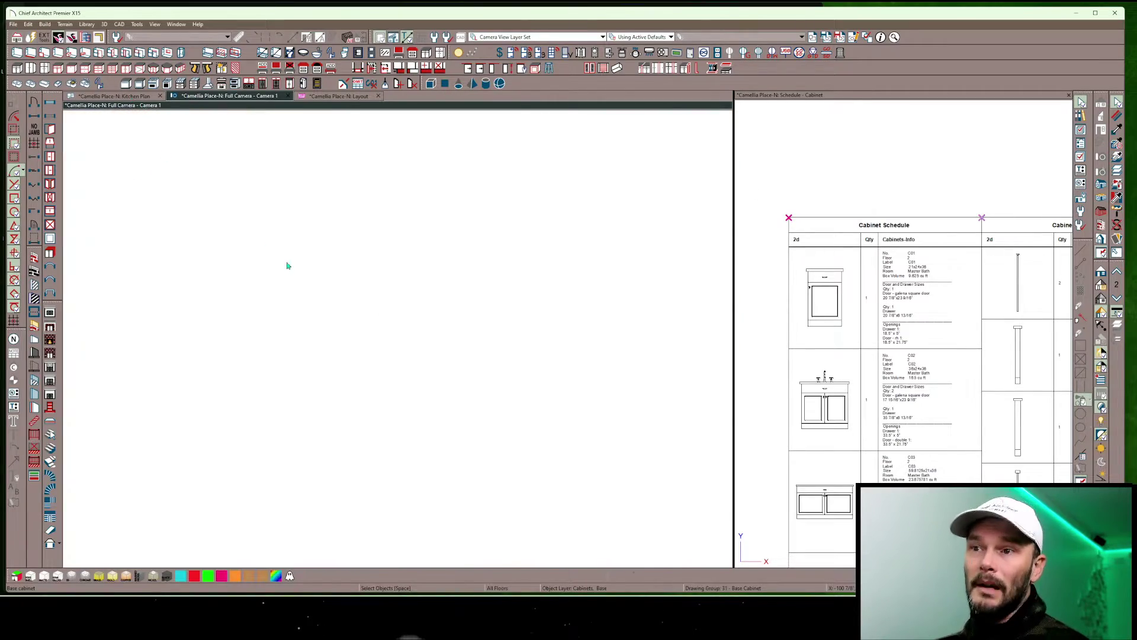
scroll(178, 350, "up", 1)
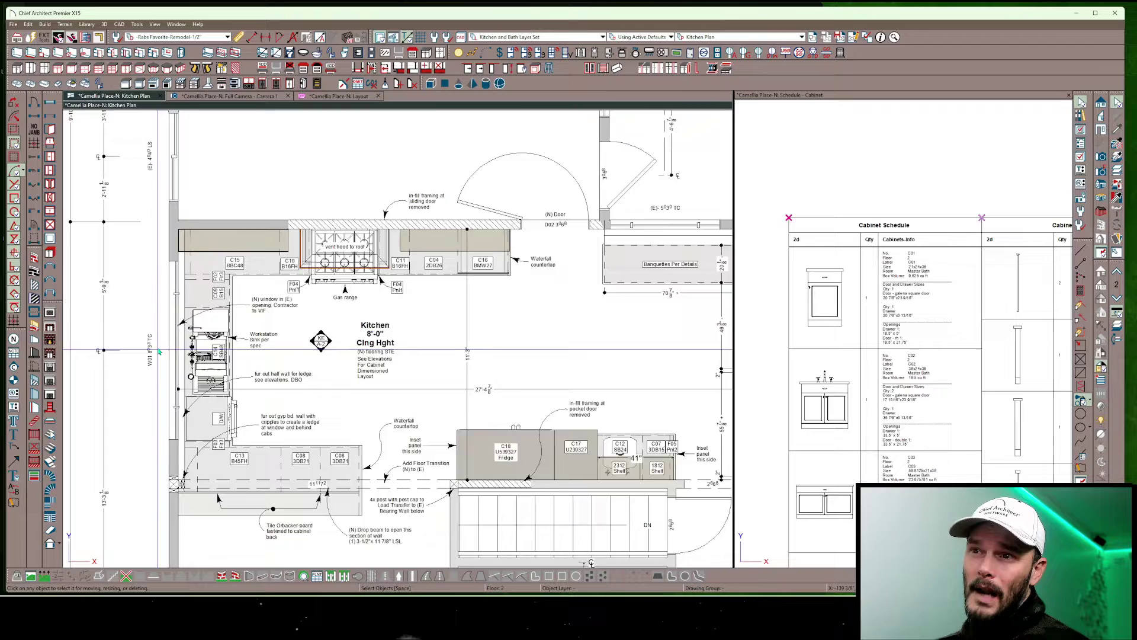
scroll(178, 349, "up", 1)
middle_click_drag(228, 341, 172, 401)
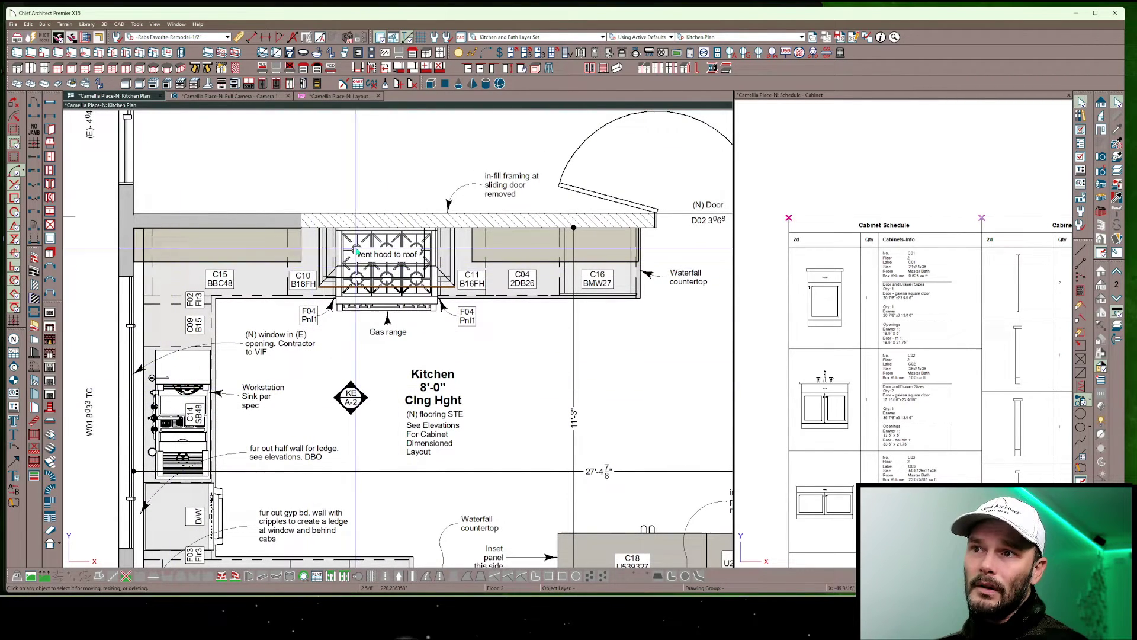
scroll(228, 280, "up", 1)
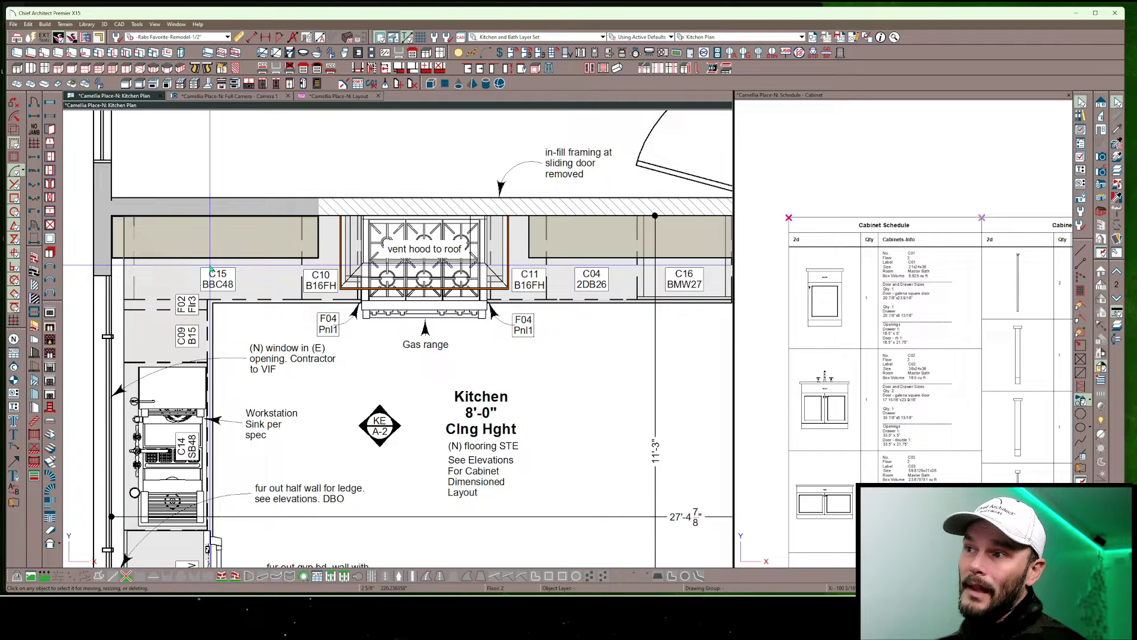
scroll(256, 352, "down", 1)
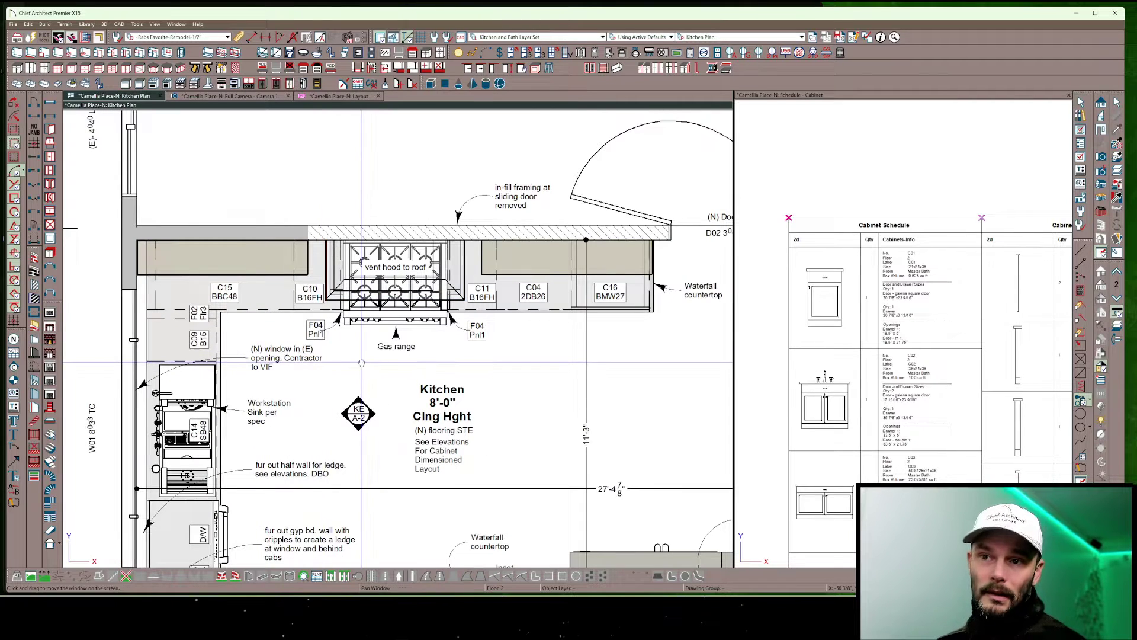
middle_click_drag(362, 363, 314, 378)
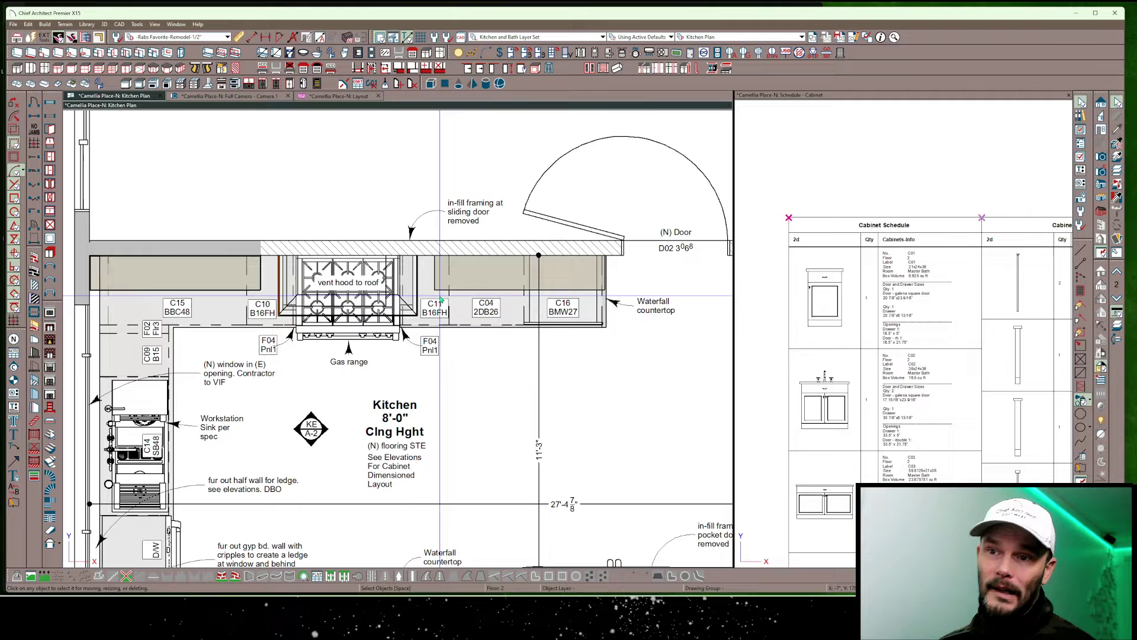
middle_click_drag(173, 448, 264, 396)
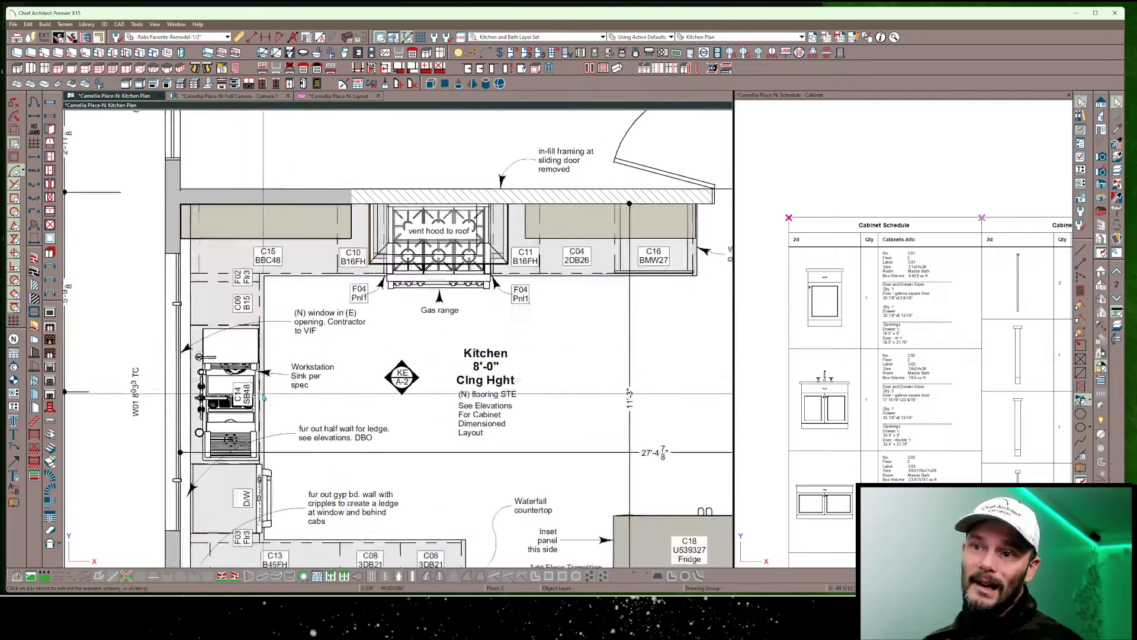
left_click(258, 397)
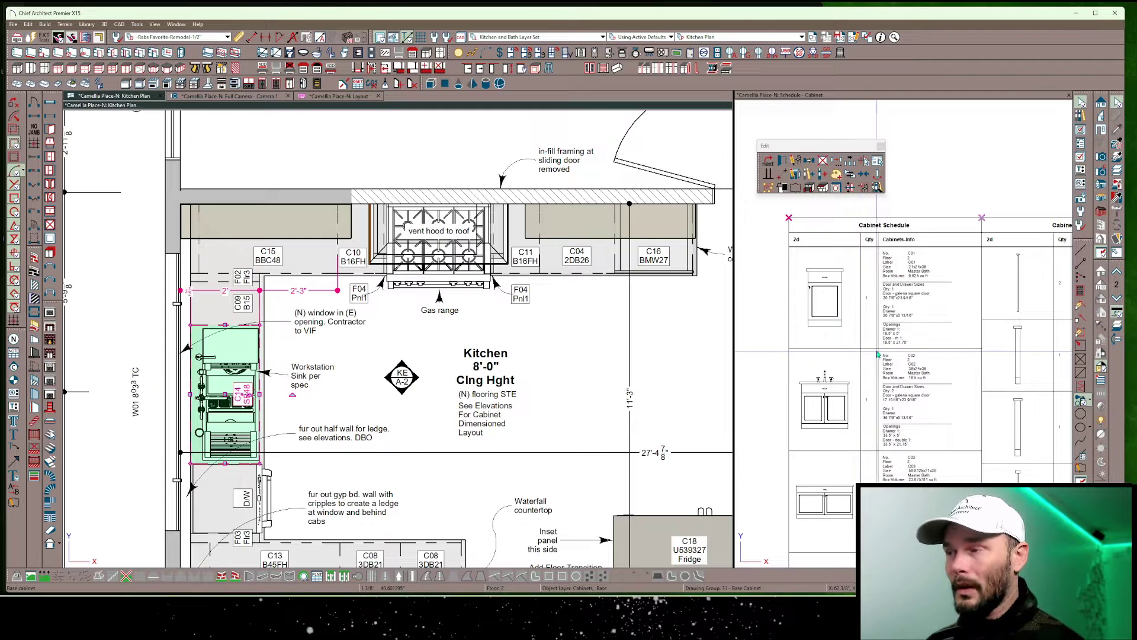
scroll(865, 373, "down", 2)
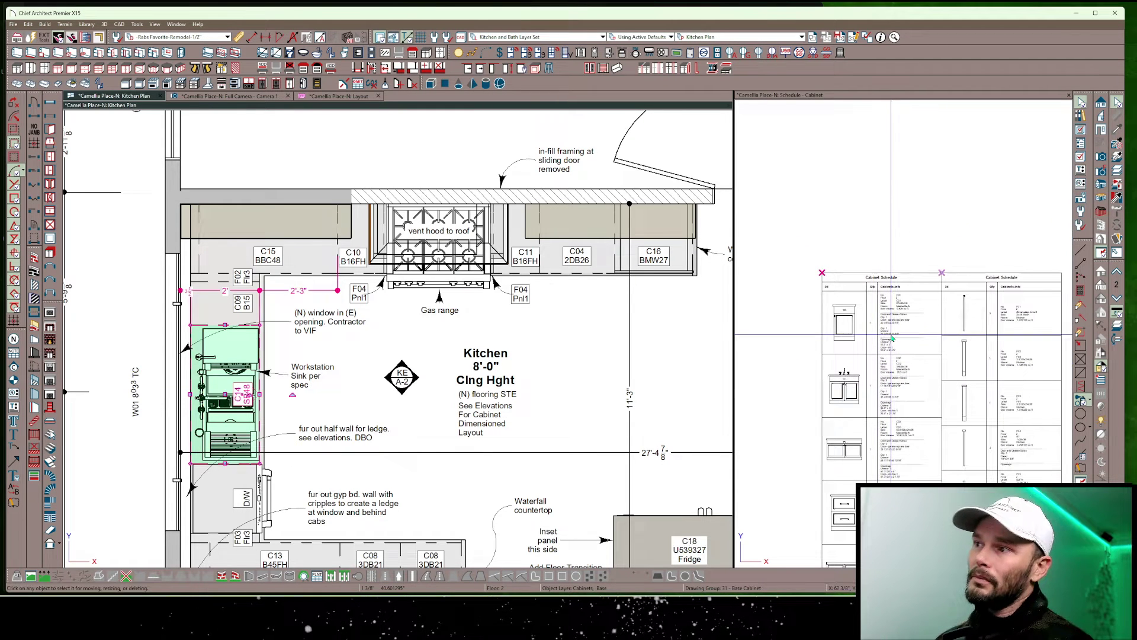
key("Escape")
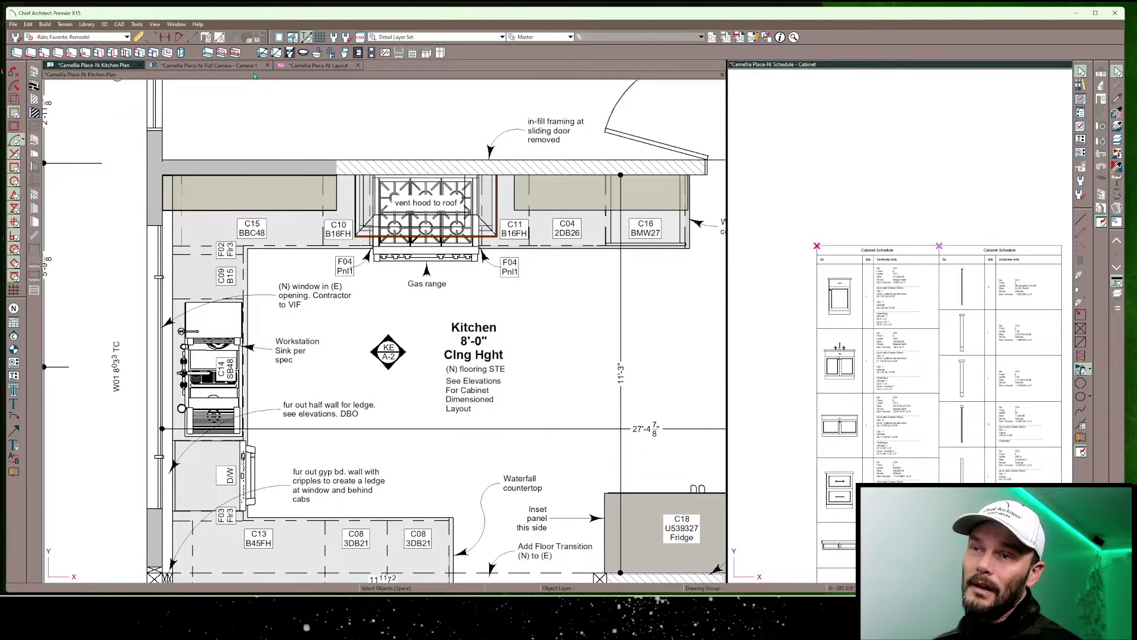
left_click(195, 66)
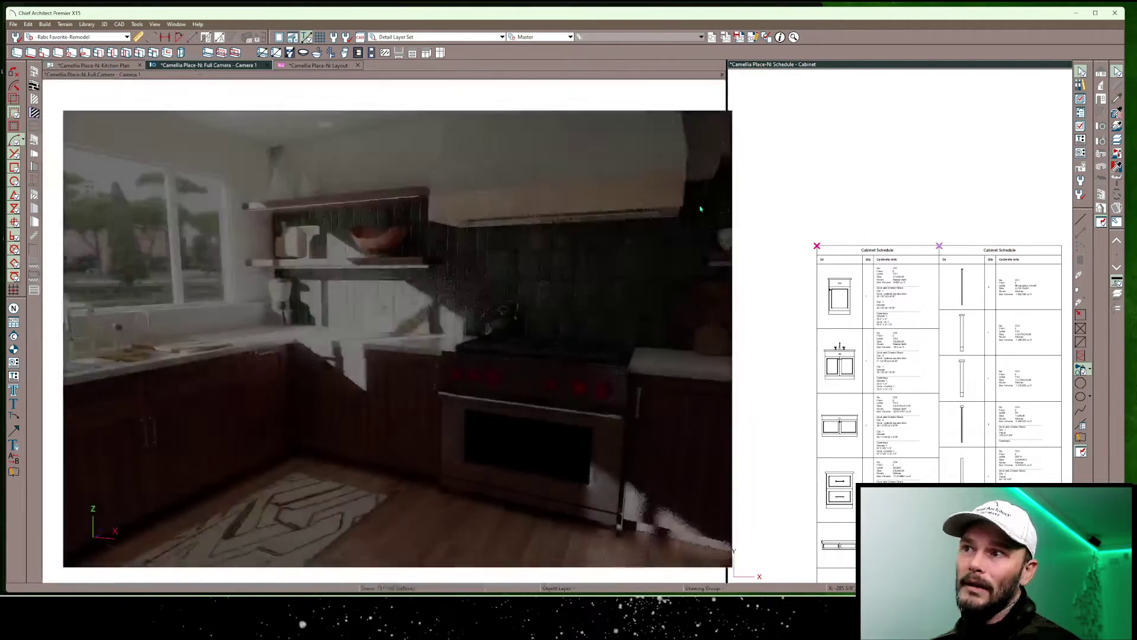
mouse_move(700, 209)
left_mouse_down()
mouse_move(934, 202)
mouse_move(169, 119)
left_mouse_up()
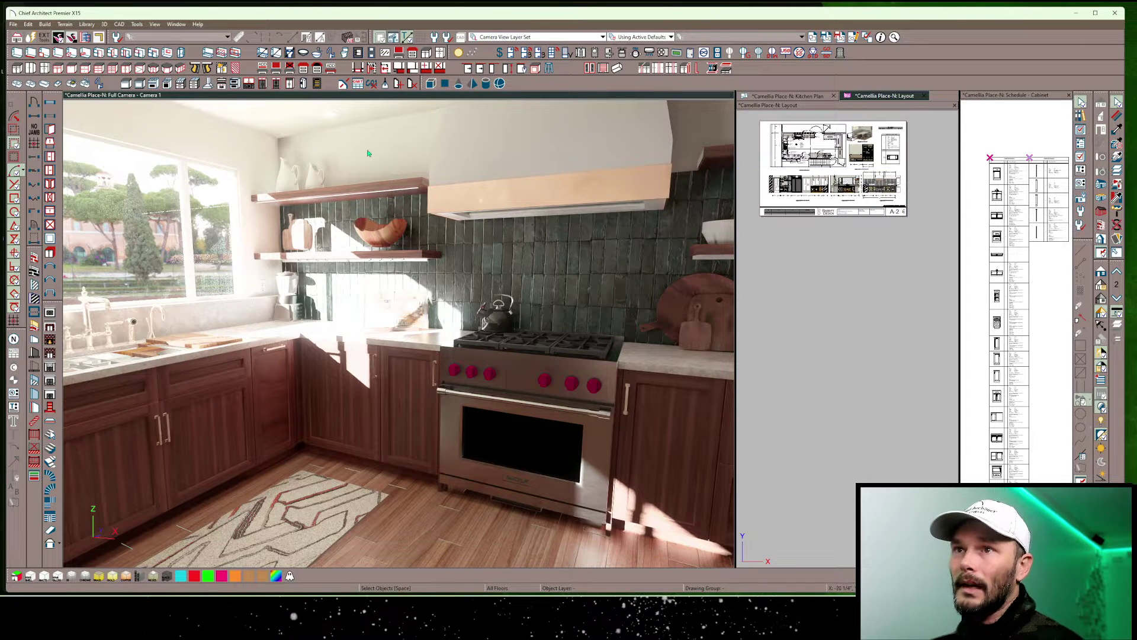
left_click_drag(708, 98, 633, 209)
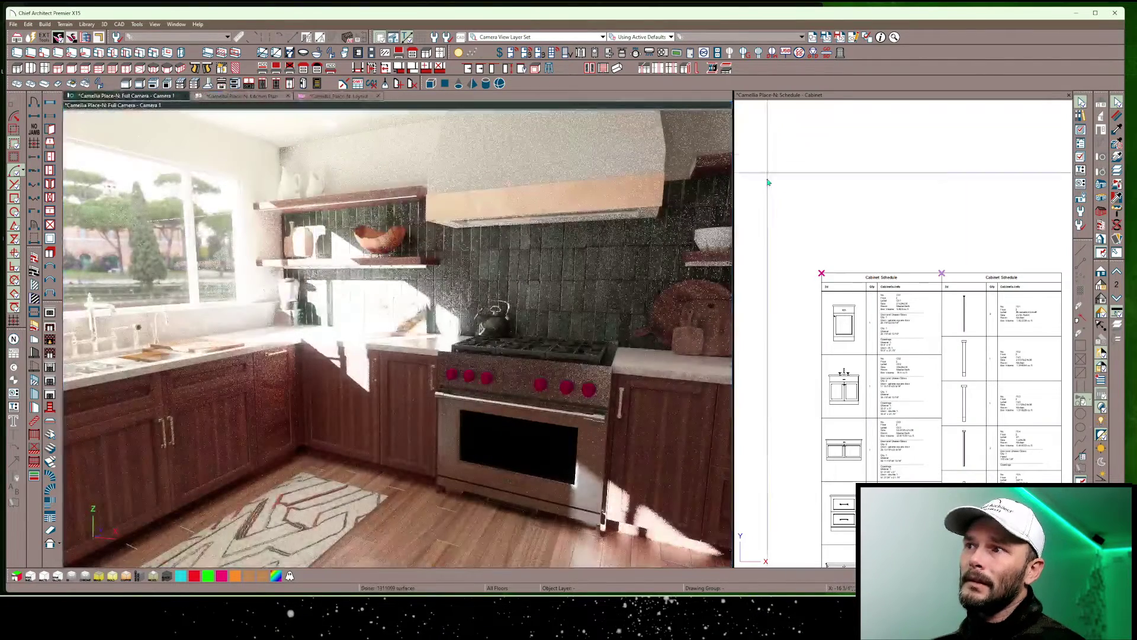
left_click(224, 97)
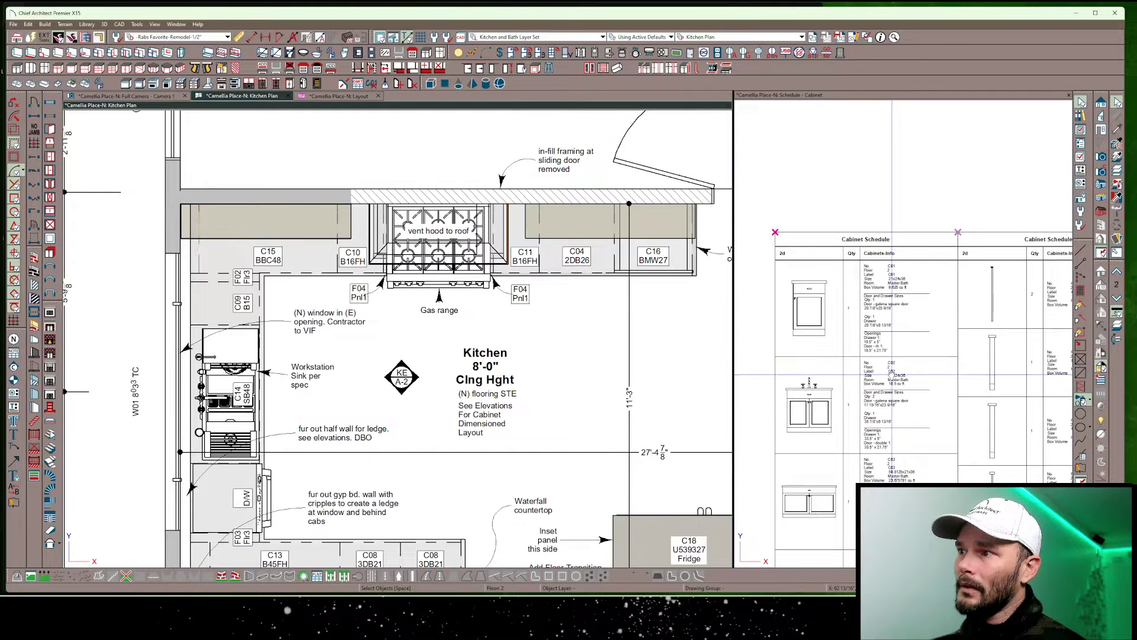
Drag the workstation sink's C14 row to the top of the schedule with Reorder Rows
left_click(885, 382)
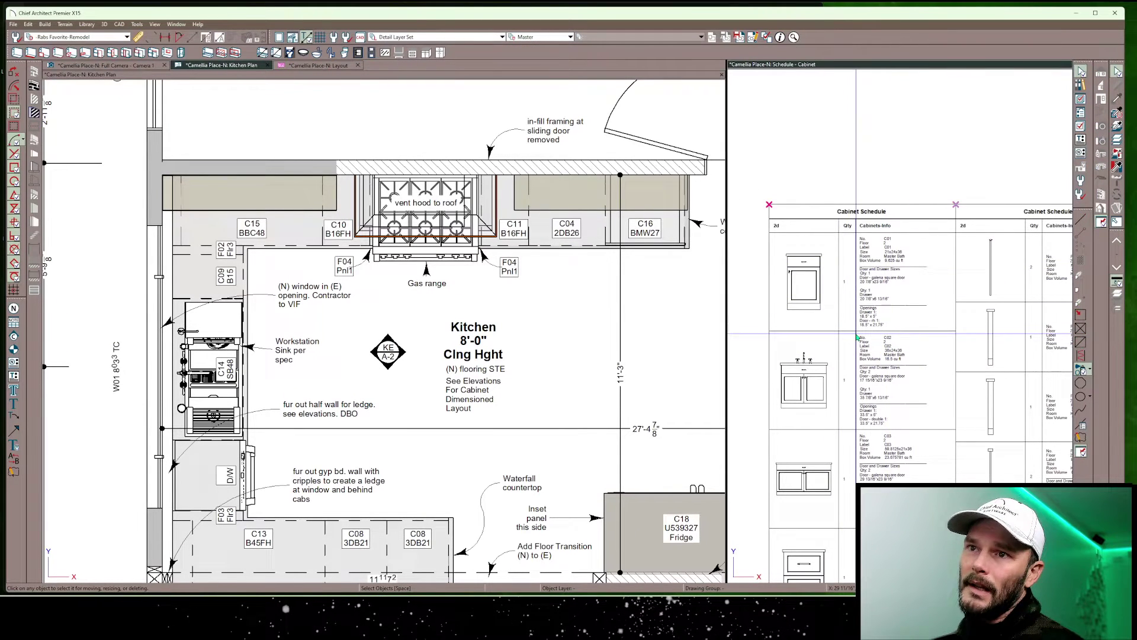
scroll(859, 339, "down", 3)
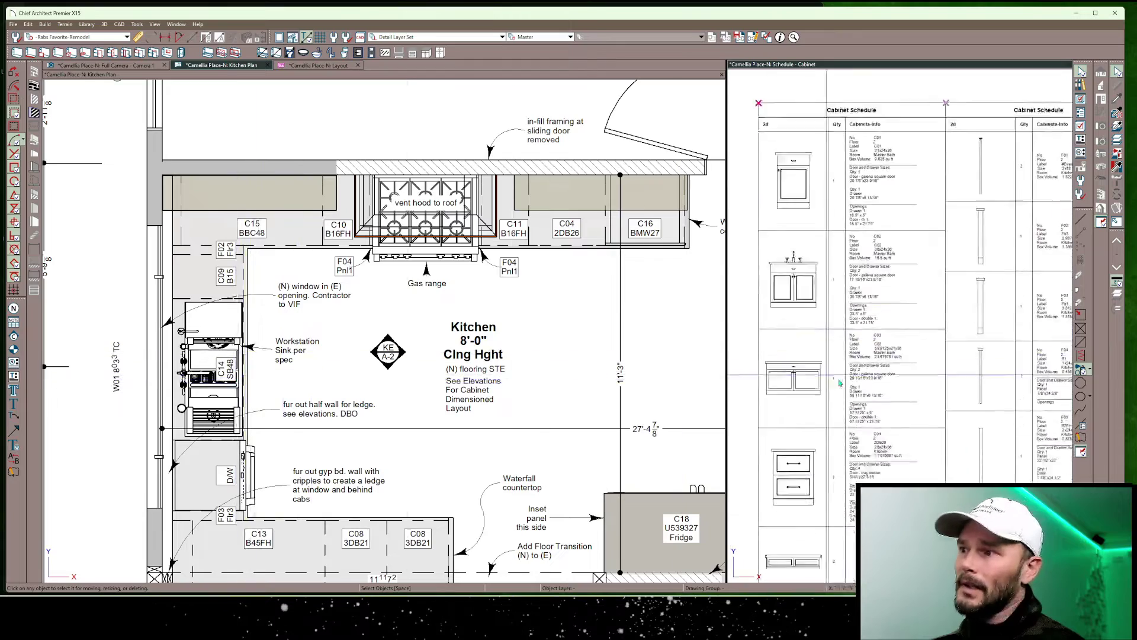
scroll(851, 407, "down", 7)
scroll(850, 406, "down", 3)
scroll(853, 382, "down", 2)
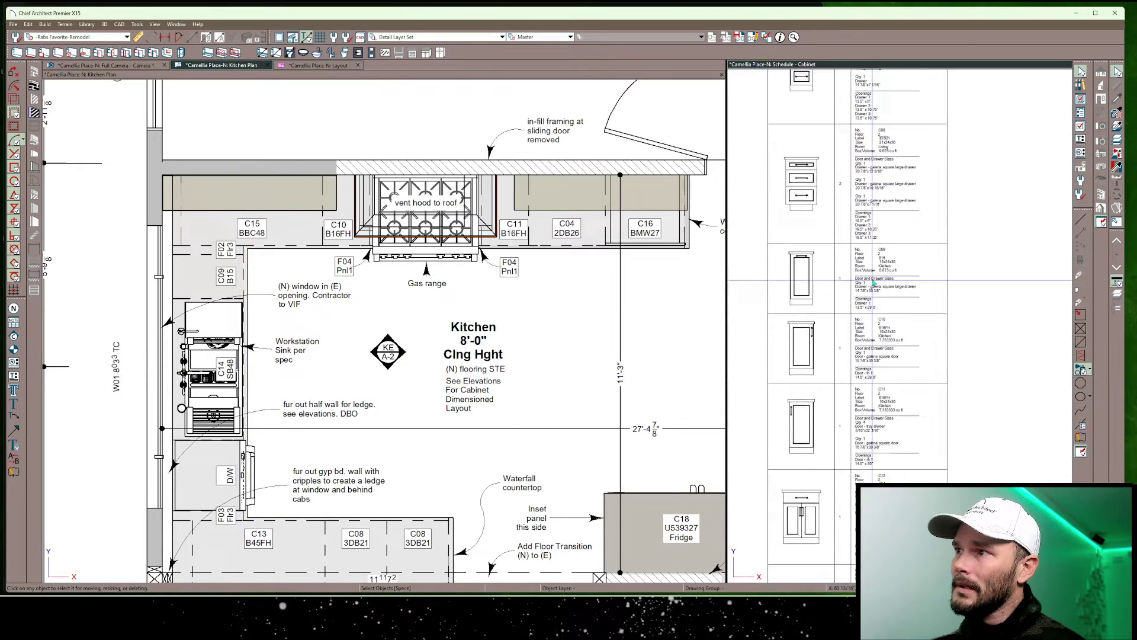
scroll(874, 279, "down", 3)
scroll(874, 279, "down", 3)
scroll(805, 417, "down", 3)
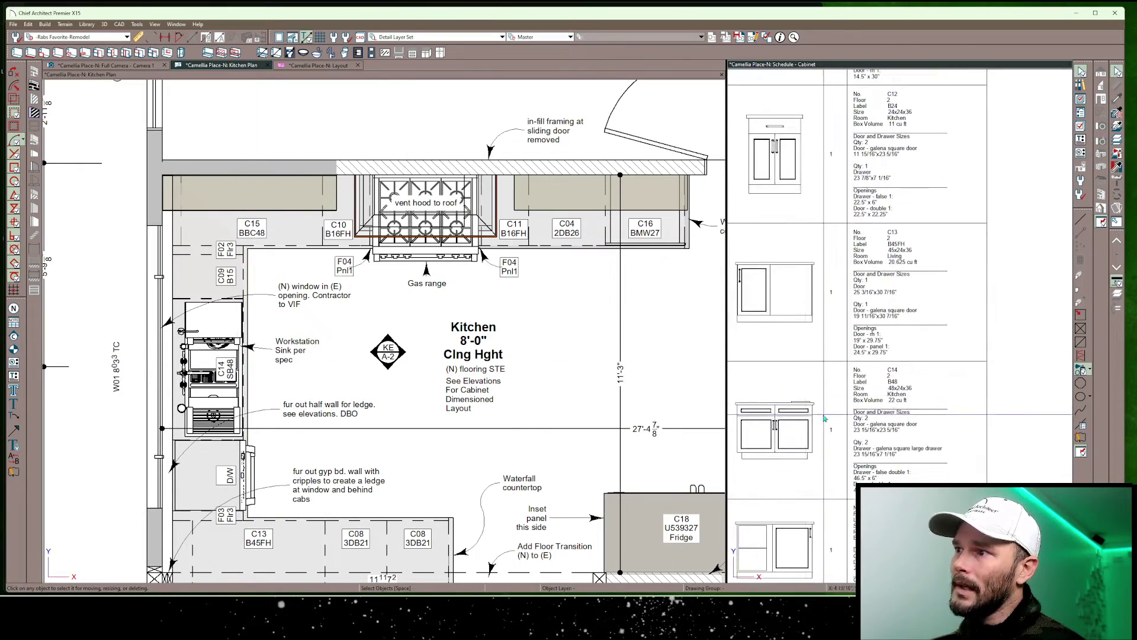
left_click(806, 419)
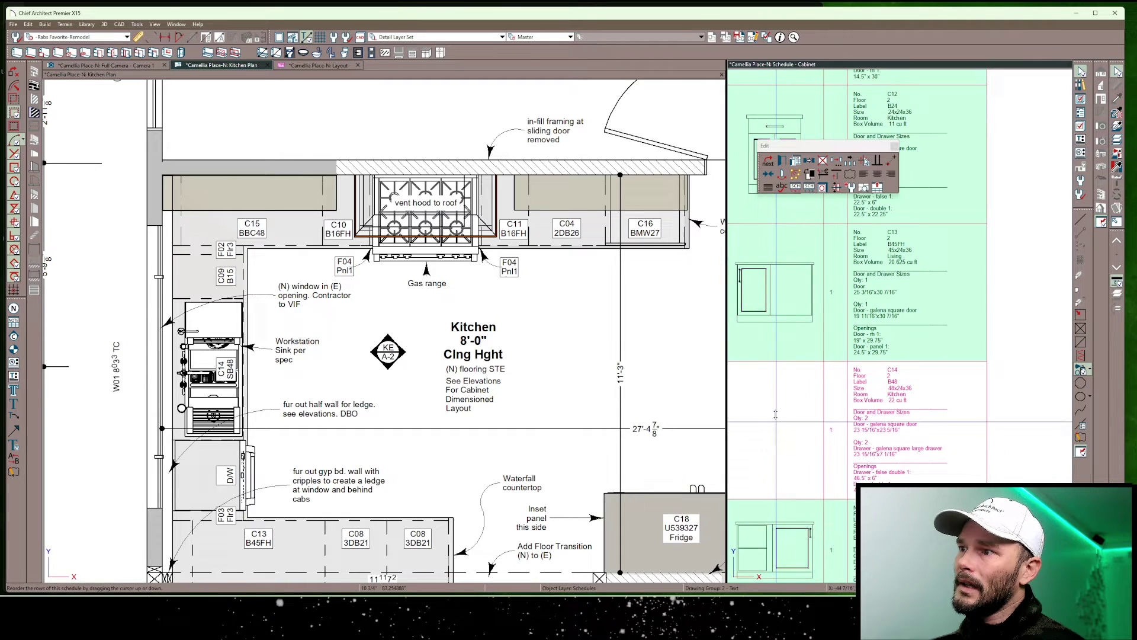
mouse_move(775, 427)
left_mouse_down()
mouse_move(787, 344)
mouse_move(825, 389)
left_mouse_up()
scroll(249, 329, "up", 3)
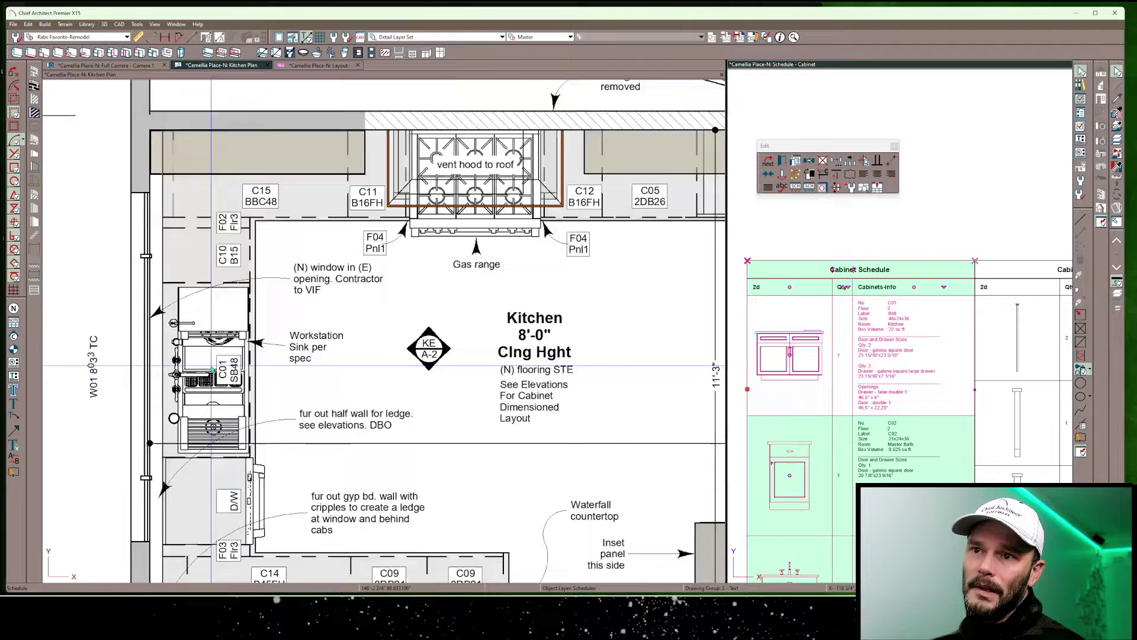
scroll(254, 323, "up", 3)
scroll(256, 325, "up", 2)
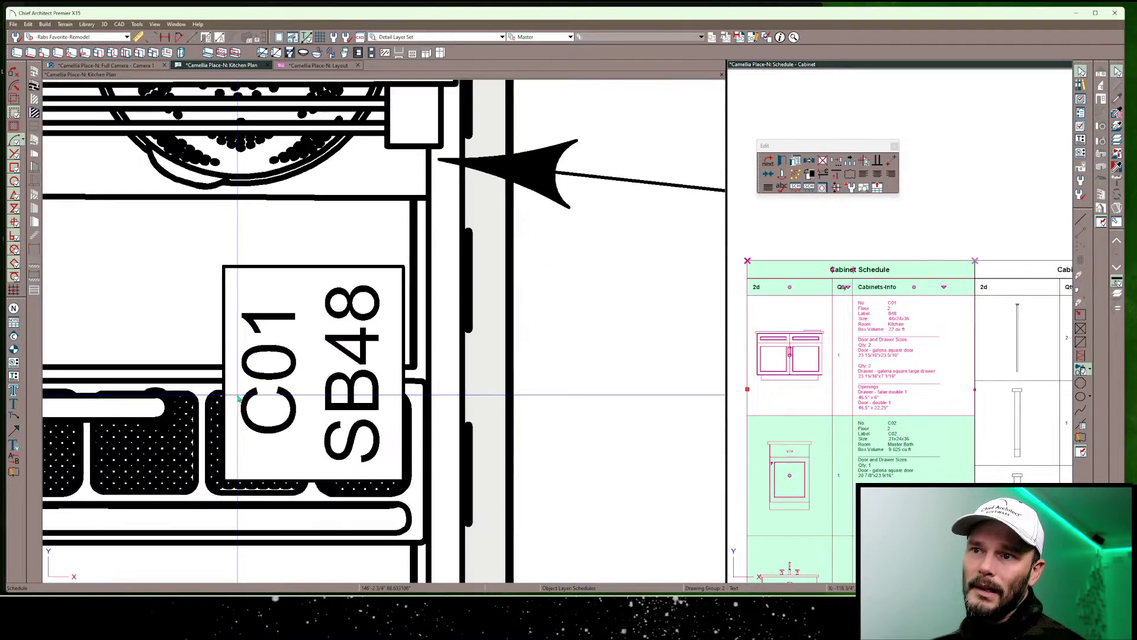
scroll(248, 355, "down", 2)
scroll(239, 399, "down", 3)
scroll(238, 398, "down", 1)
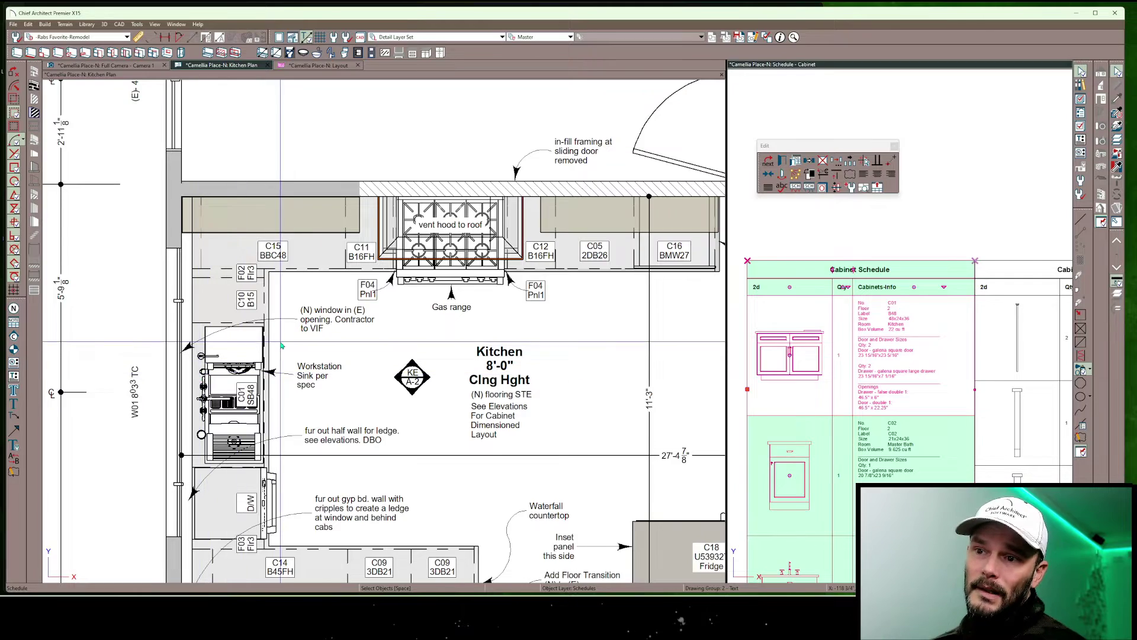
scroll(305, 465, "down", 1)
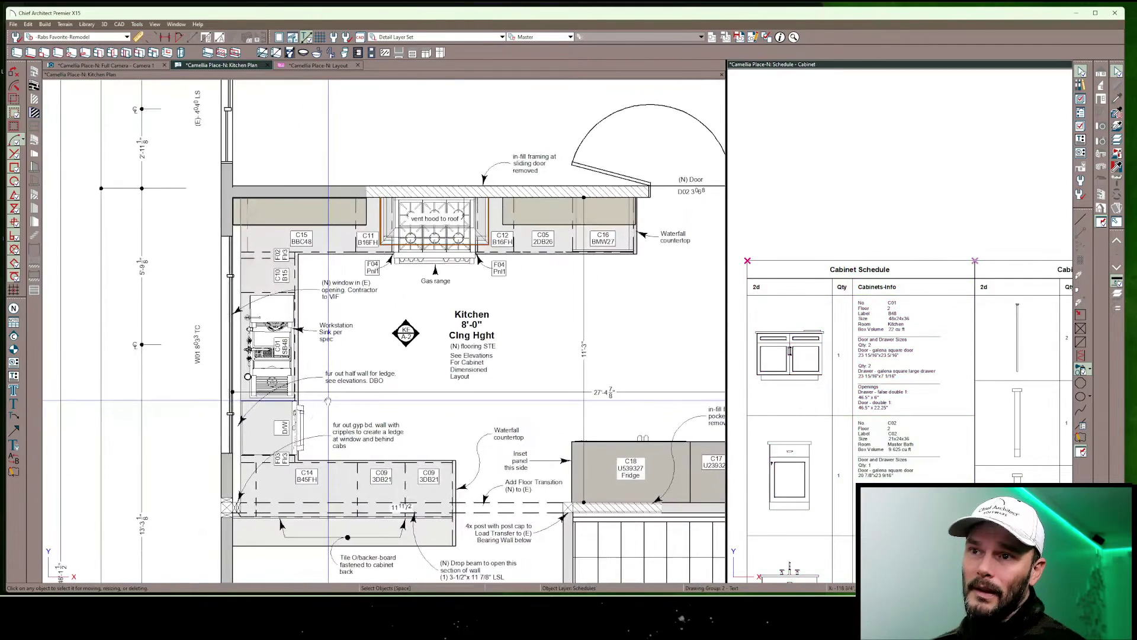
scroll(304, 276, "up", 1)
scroll(303, 276, "up", 1)
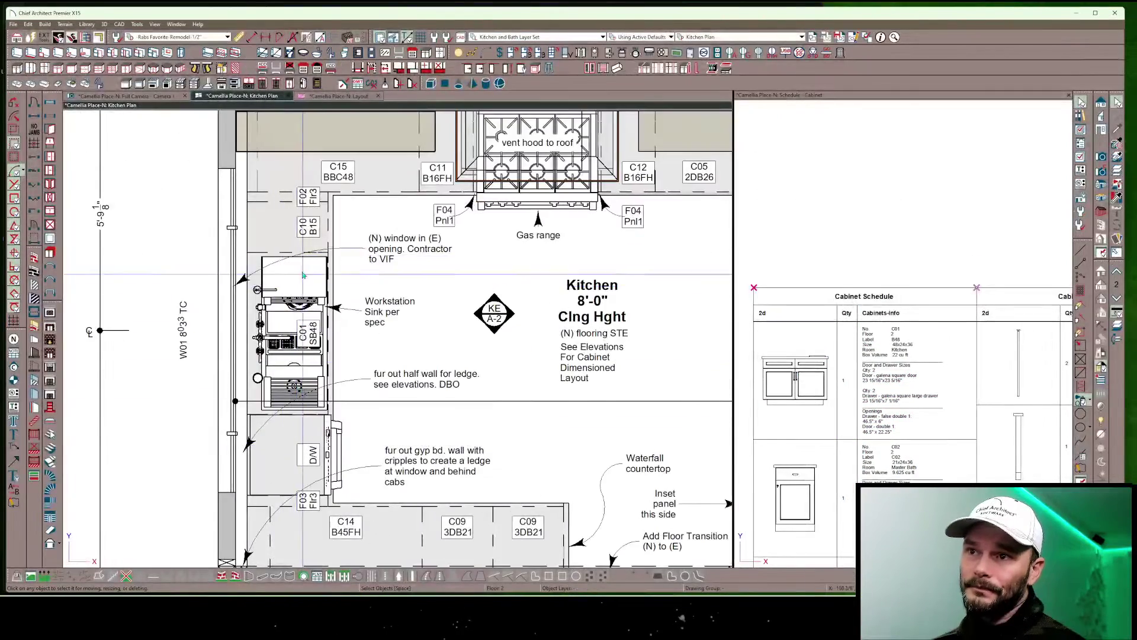
Select B15 cabinet C10 and move its schedule row directly under C01
left_click(287, 226)
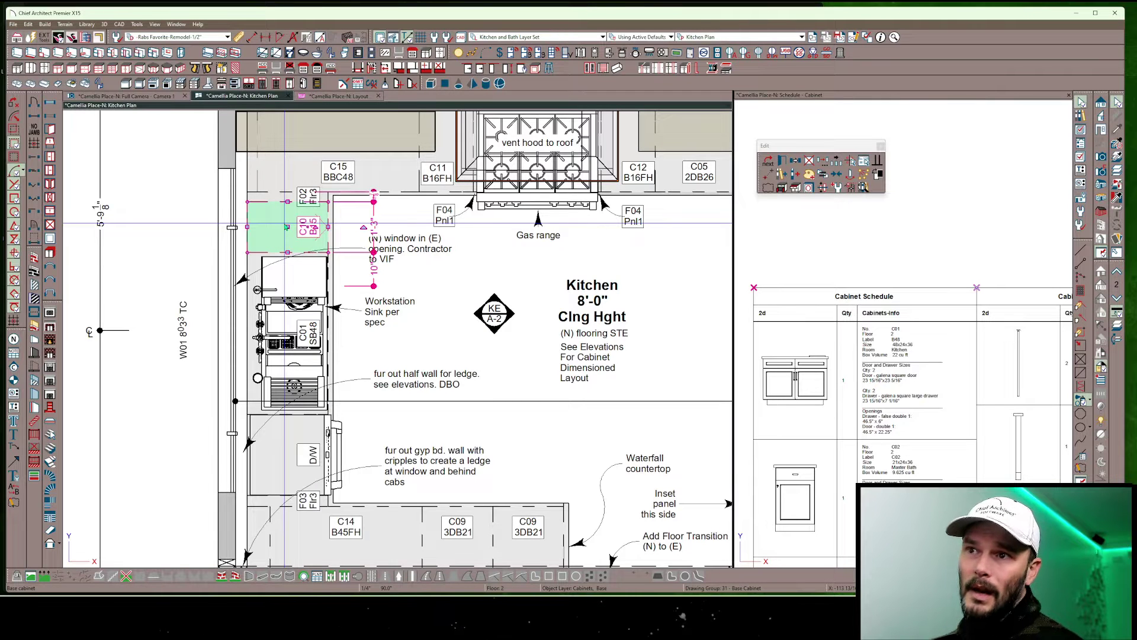
scroll(835, 455, "down", 2)
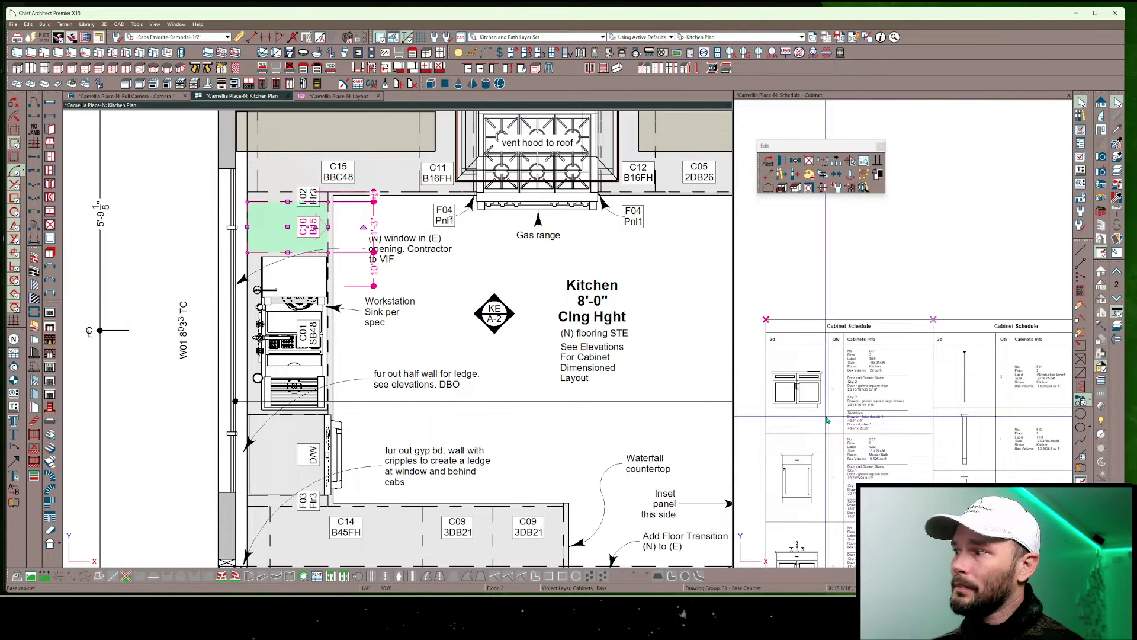
scroll(835, 455, "down", 1)
left_click(841, 443)
scroll(843, 426, "up", 1)
scroll(843, 418, "up", 2)
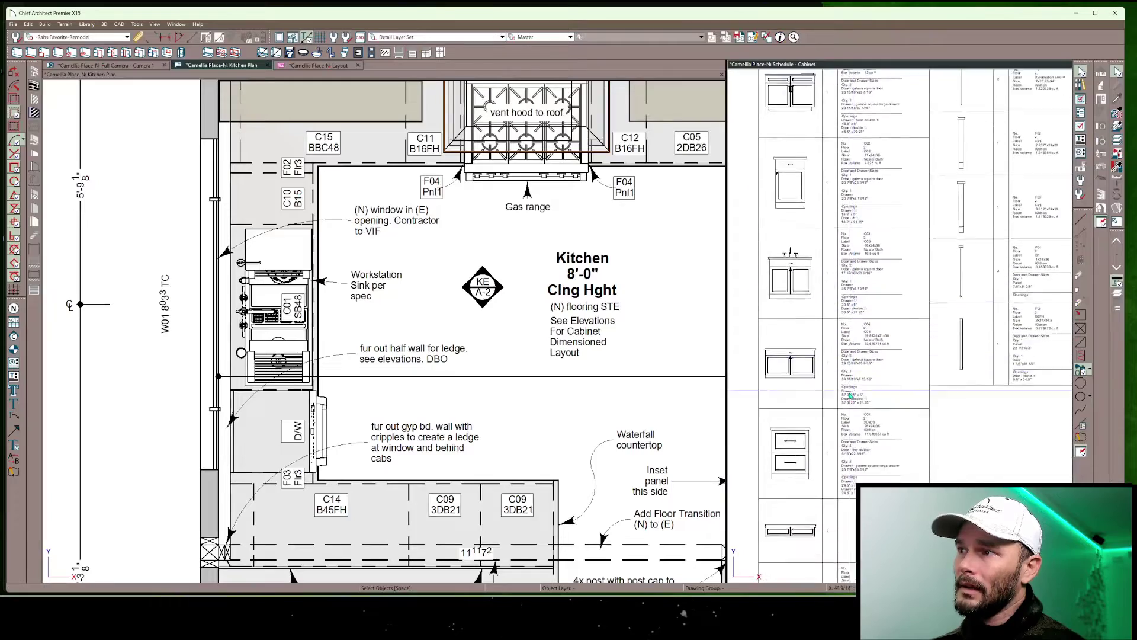
scroll(843, 410, "up", 2)
scroll(845, 409, "up", 1)
scroll(844, 383, "up", 2)
scroll(843, 347, "up", 1)
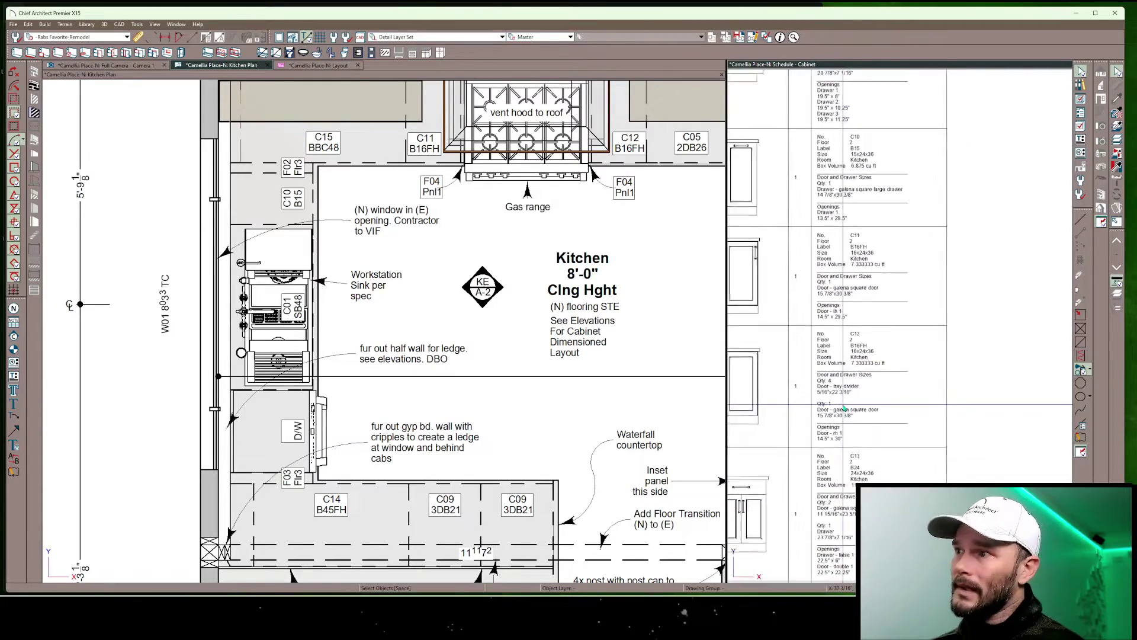
scroll(840, 307, "up", 1)
left_click(840, 306)
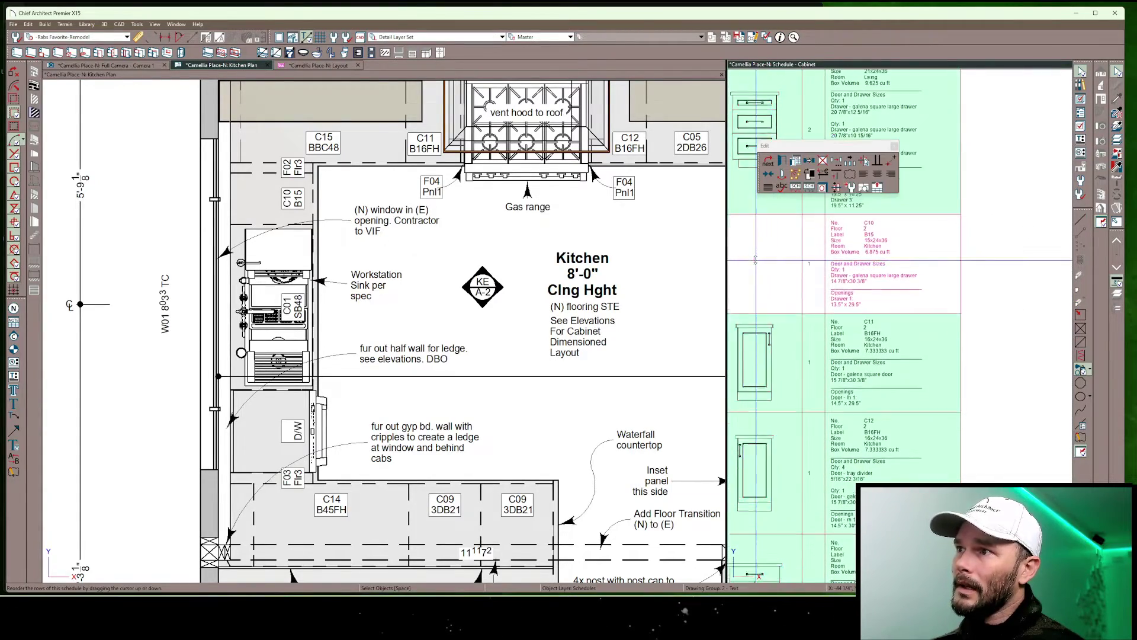
left_click_drag(767, 187, 767, 285)
scroll(783, 311, "down", 2)
scroll(817, 364, "down", 2)
scroll(850, 421, "down", 1)
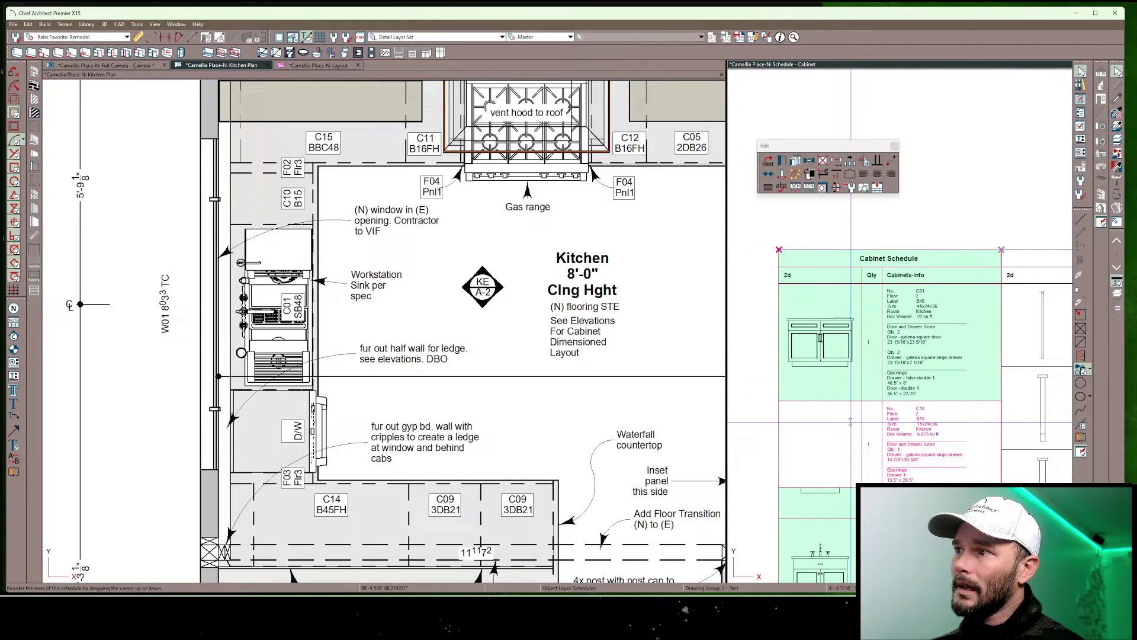
left_click(850, 422)
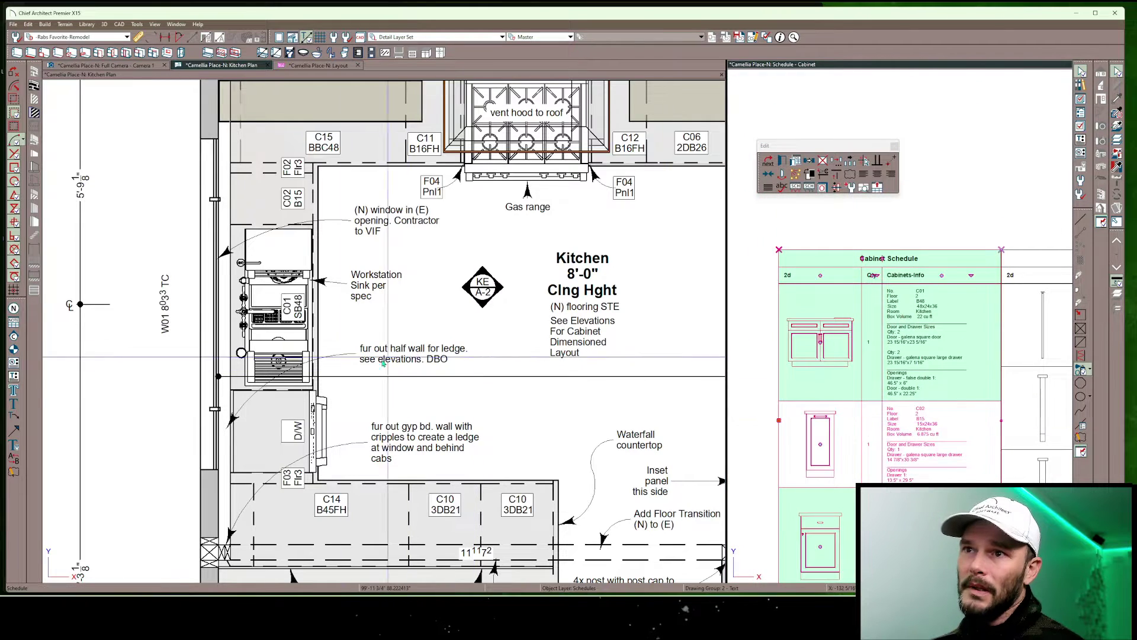
left_click(269, 423)
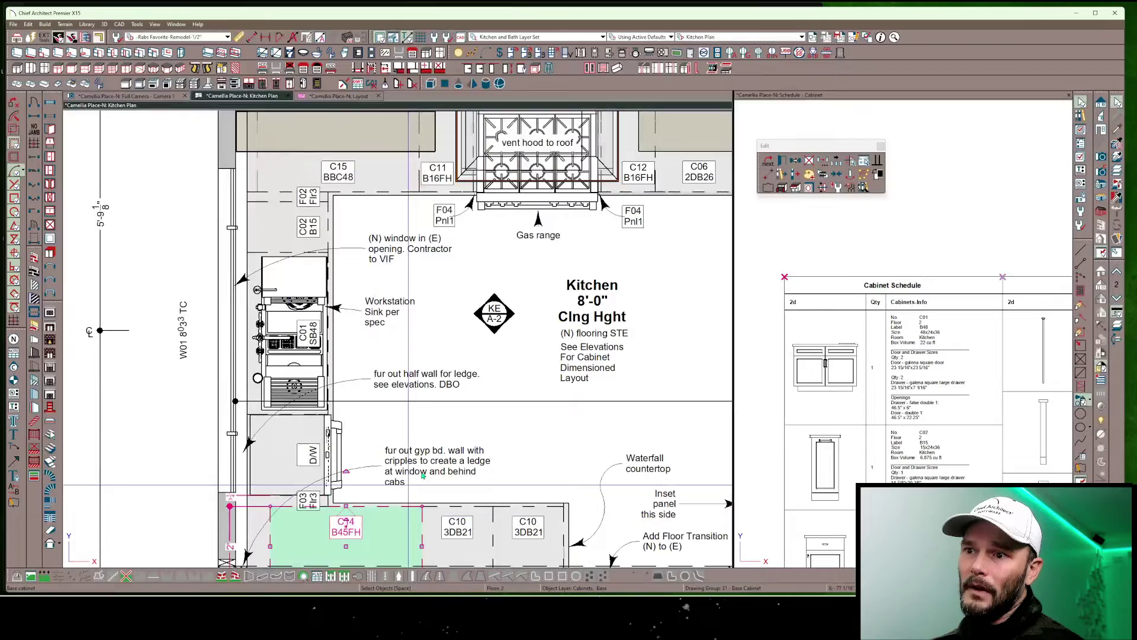
Move the B45FH cabinet's C14 row below C02 in the cabinet schedule
left_click(341, 514)
middle_click_drag(486, 365, 459, 222)
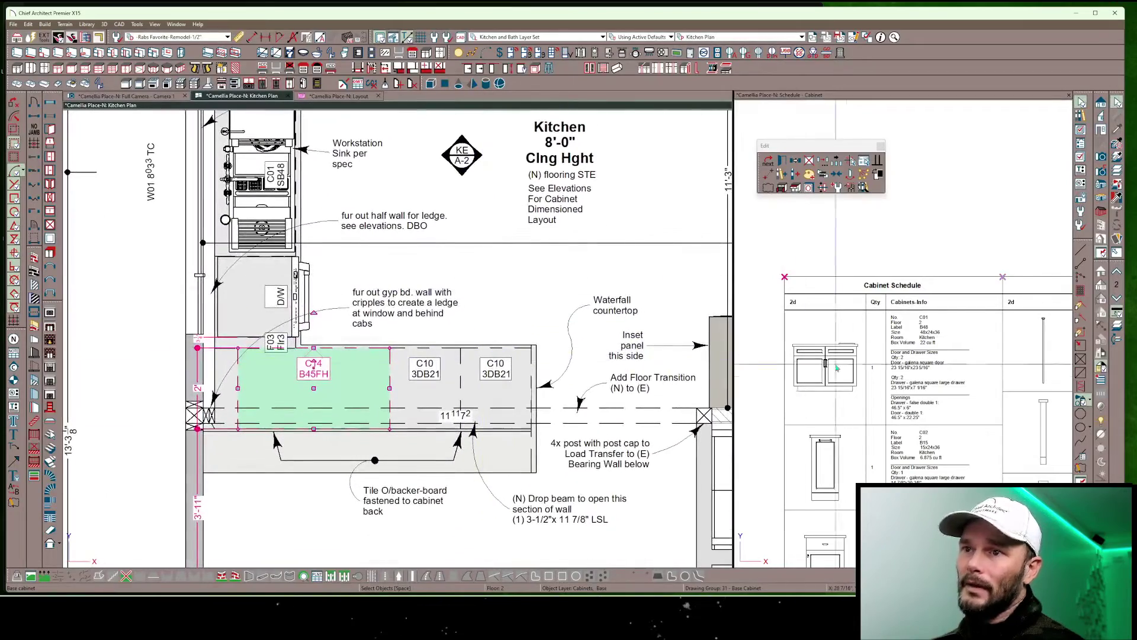
left_click(850, 395)
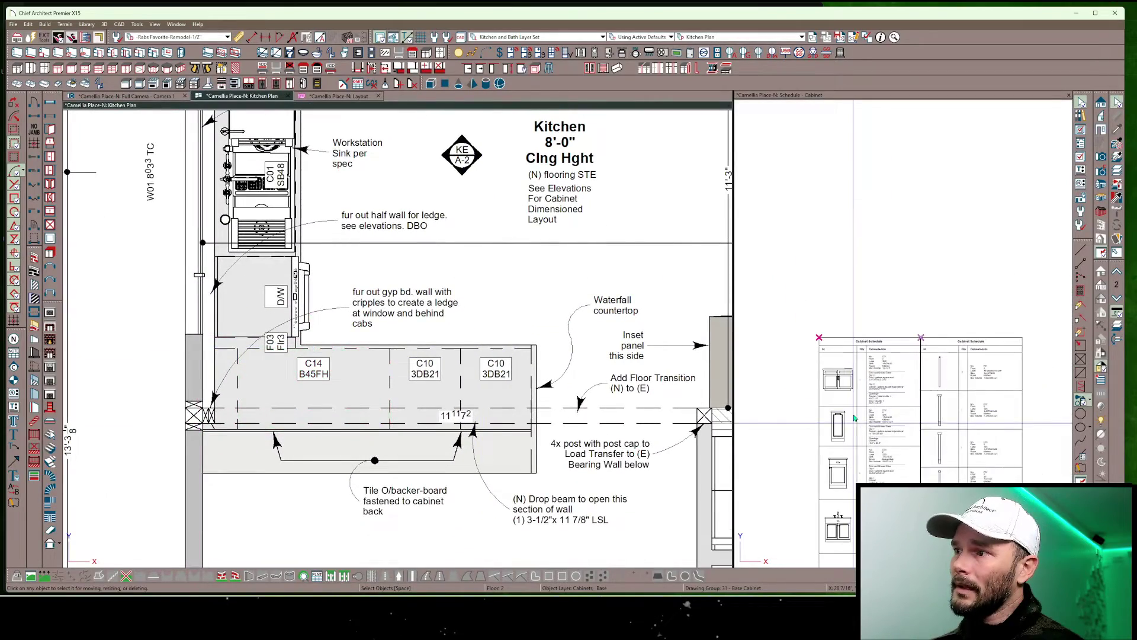
scroll(856, 415, "down", 3)
scroll(856, 415, "up", 5)
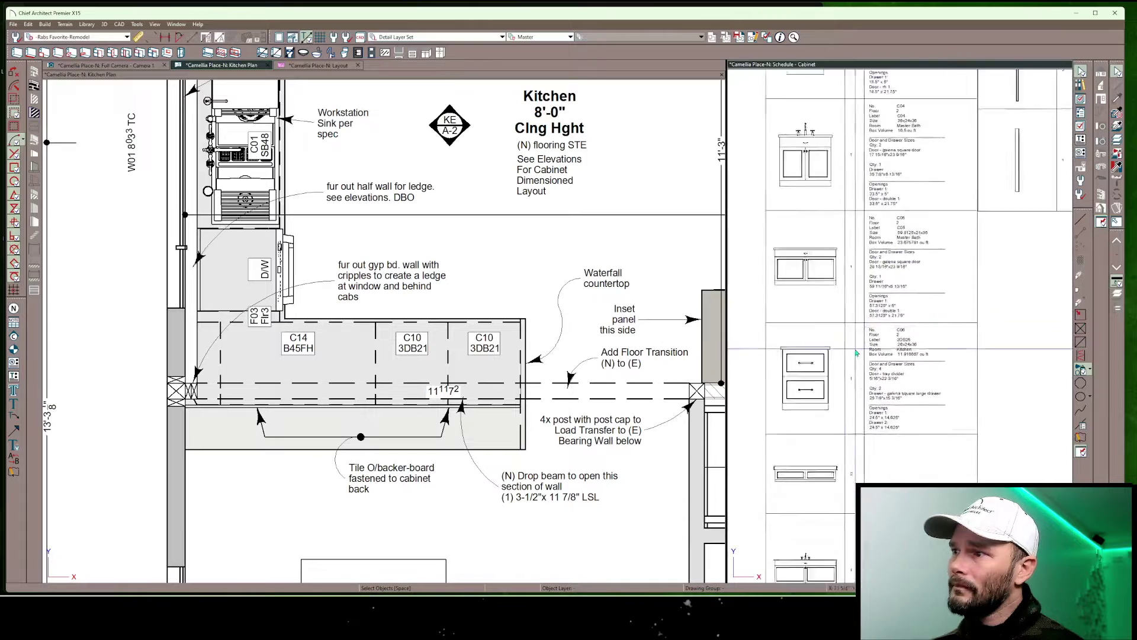
scroll(858, 362, "down", 3)
scroll(853, 399, "down", 3)
scroll(848, 445, "down", 3)
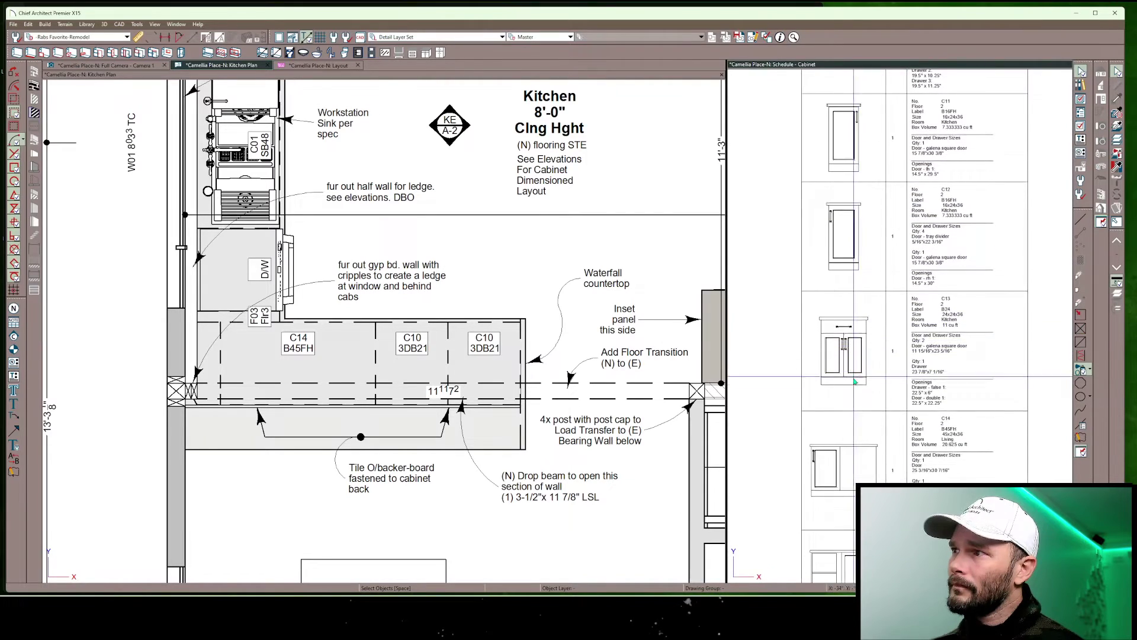
left_click(847, 472)
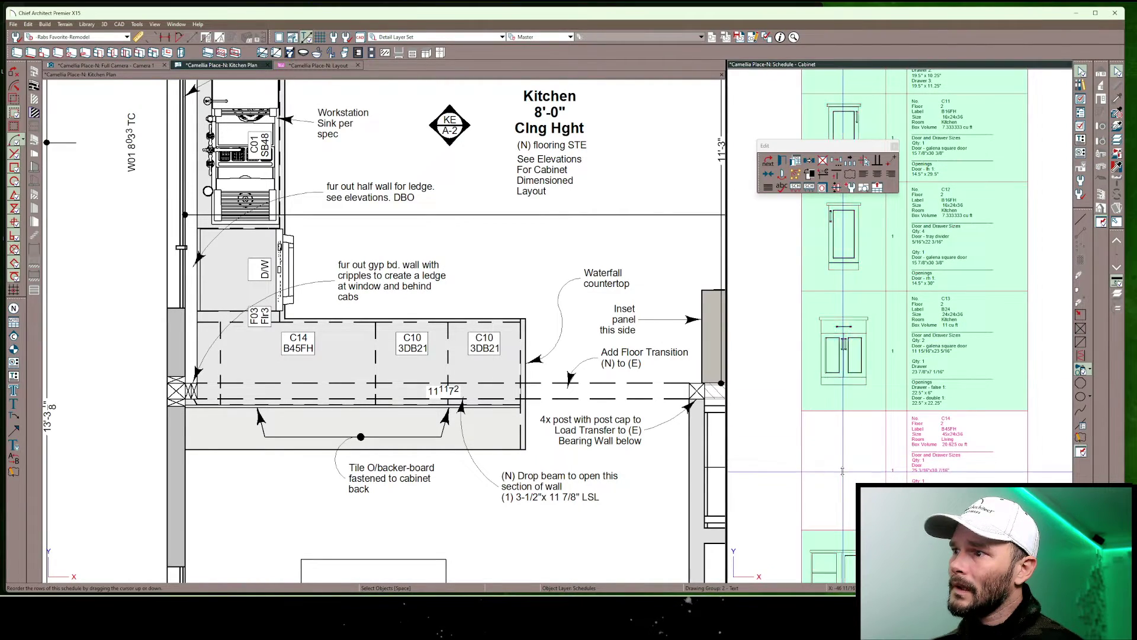
scroll(843, 477, "down", 2)
scroll(840, 473, "down", 2)
scroll(838, 468, "down", 2)
left_click_drag(838, 466, 827, 504)
scroll(870, 377, "up", 2)
scroll(870, 377, "up", 2)
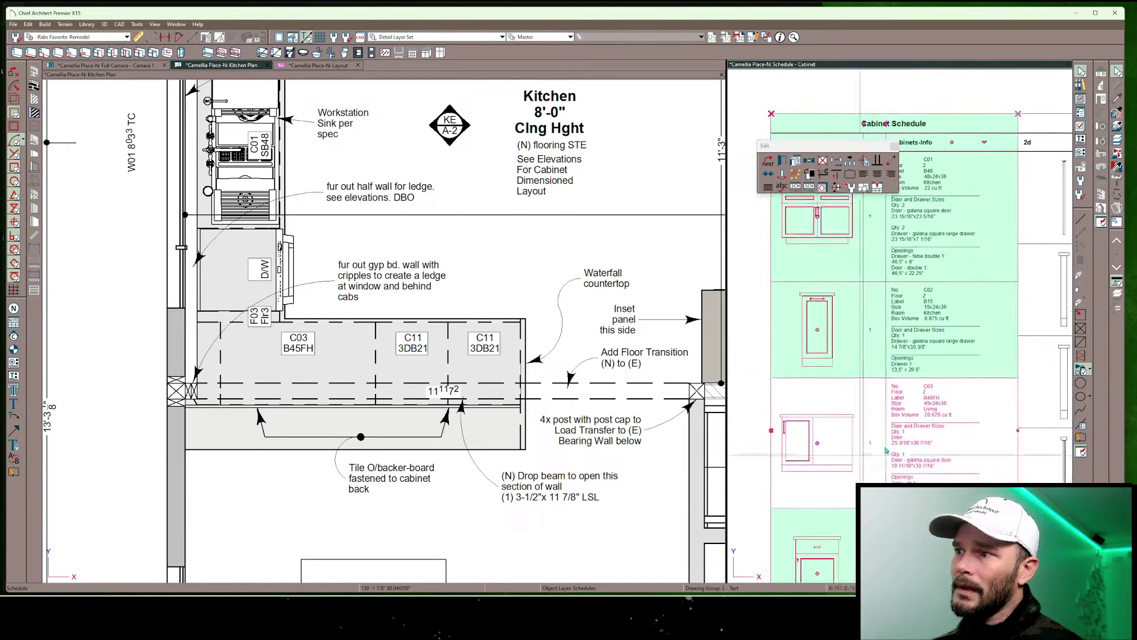
Drag the 3DB21 drawer cabinets' C11 row up to sit right after C03
key("Escape")
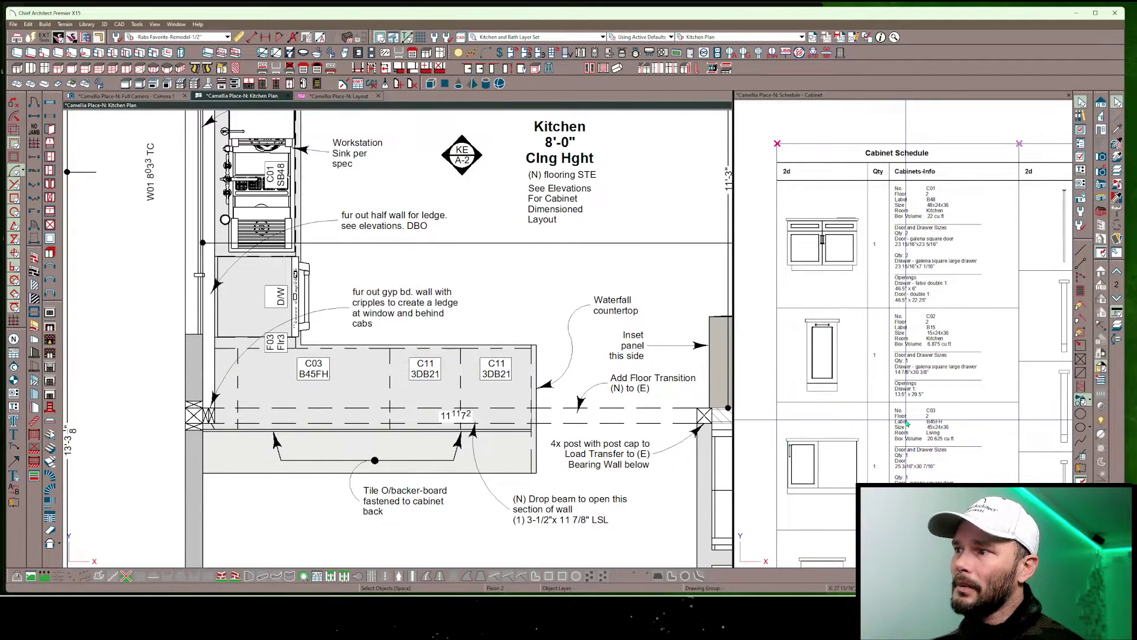
left_click(911, 410)
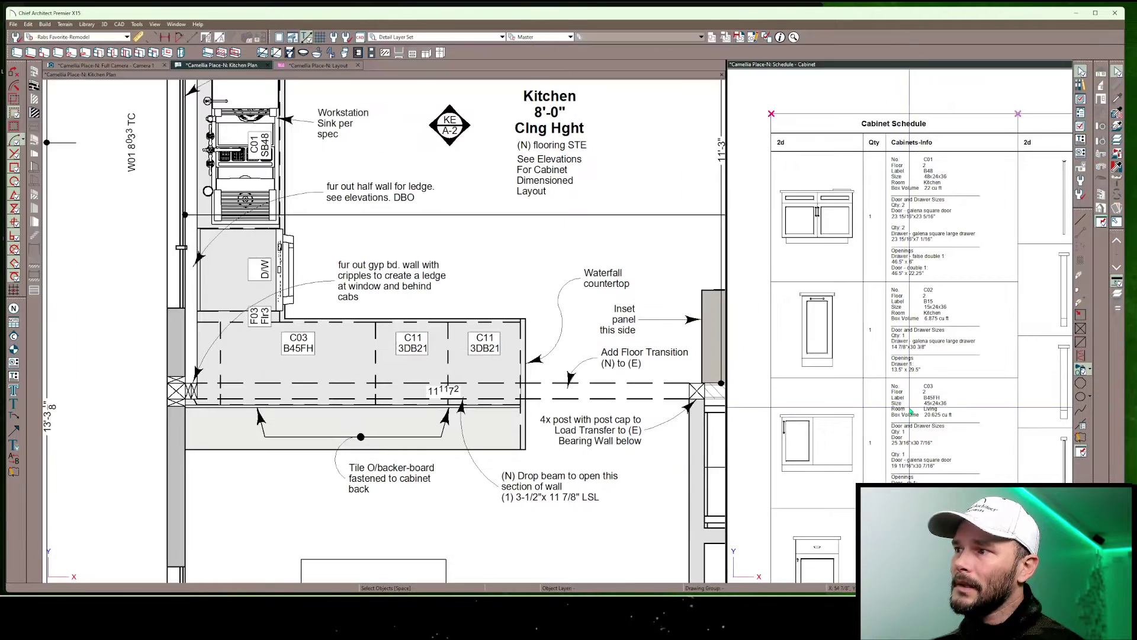
scroll(911, 410, "down", 3)
scroll(897, 417, "down", 3)
scroll(880, 427, "down", 2)
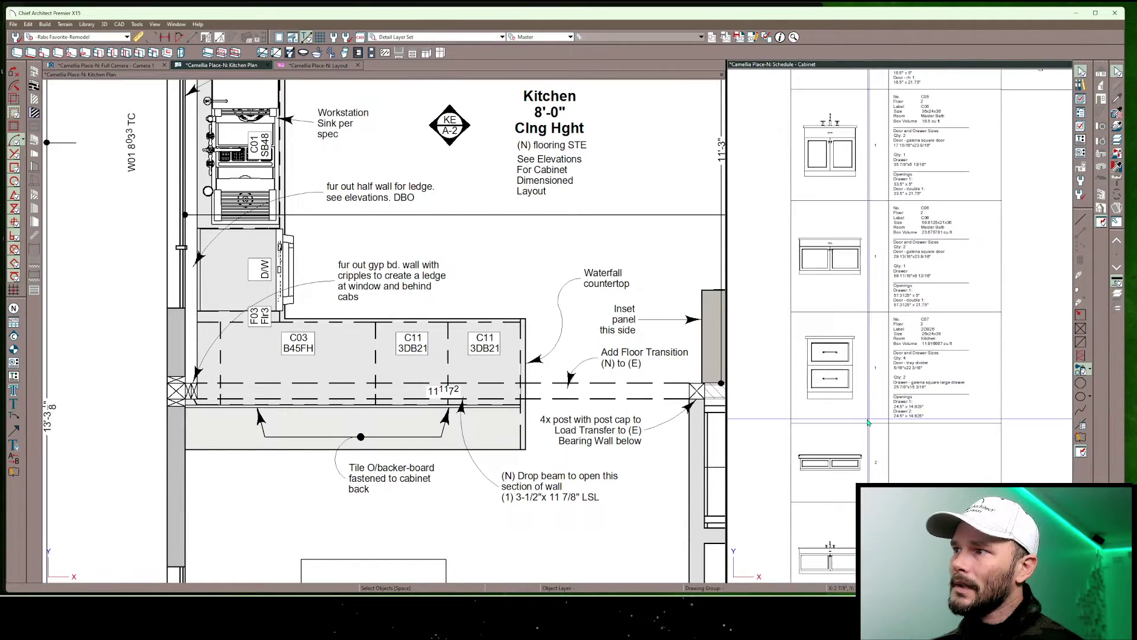
scroll(857, 442, "down", 2)
scroll(857, 442, "down", 2)
scroll(844, 471, "down", 2)
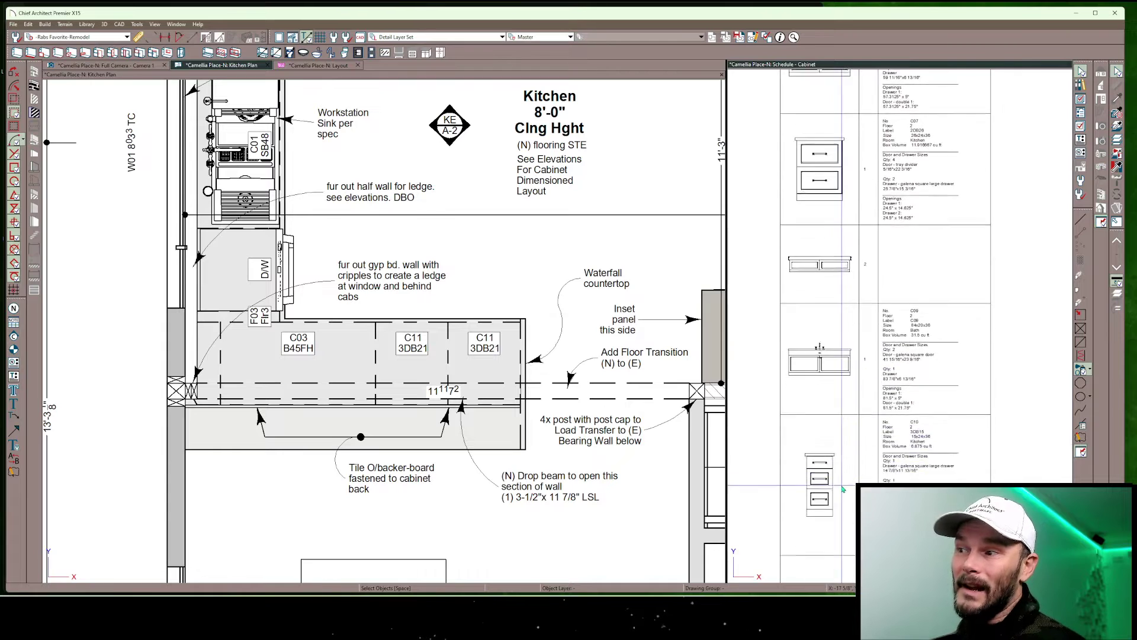
scroll(834, 511, "down", 2)
left_click(834, 510)
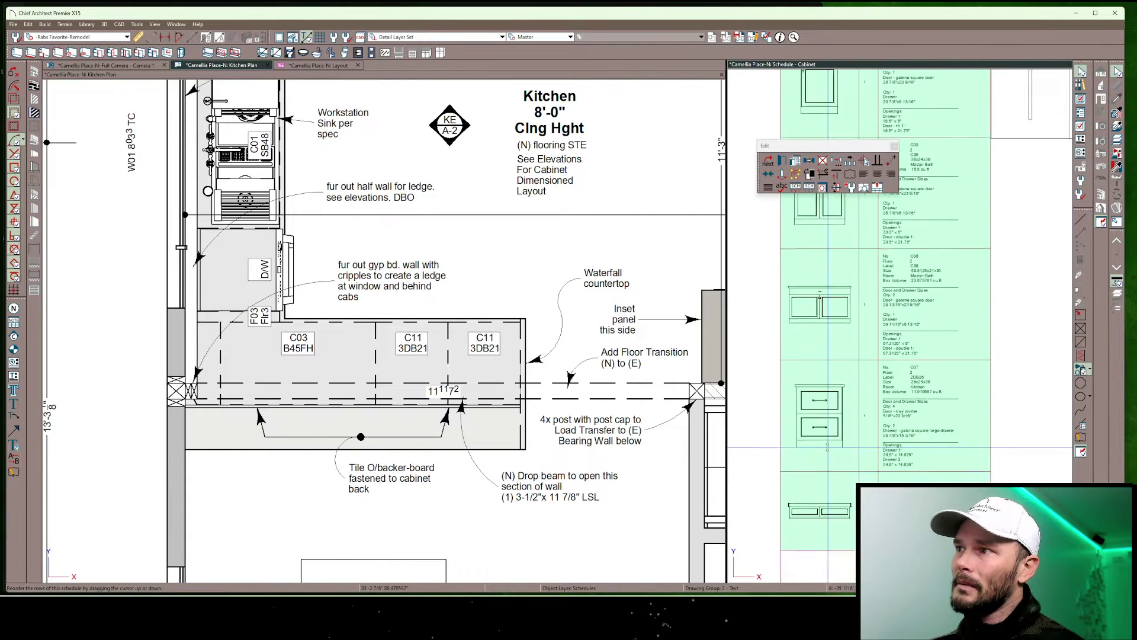
left_click_drag(821, 506, 829, 479)
scroll(827, 489, "down", 2)
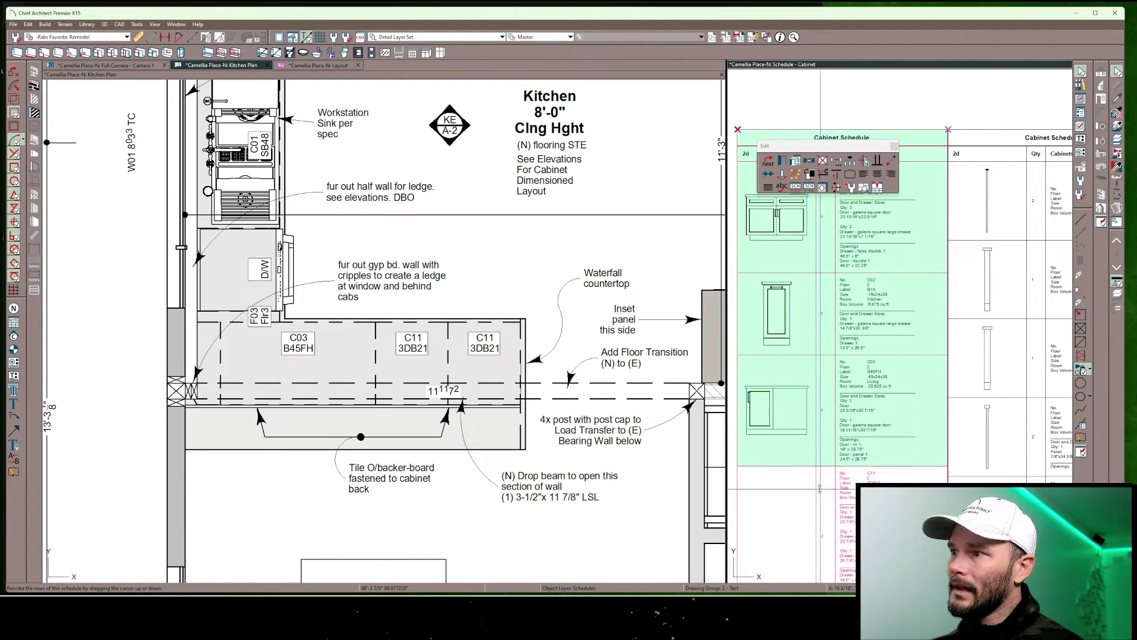
scroll(817, 511, "down", 2)
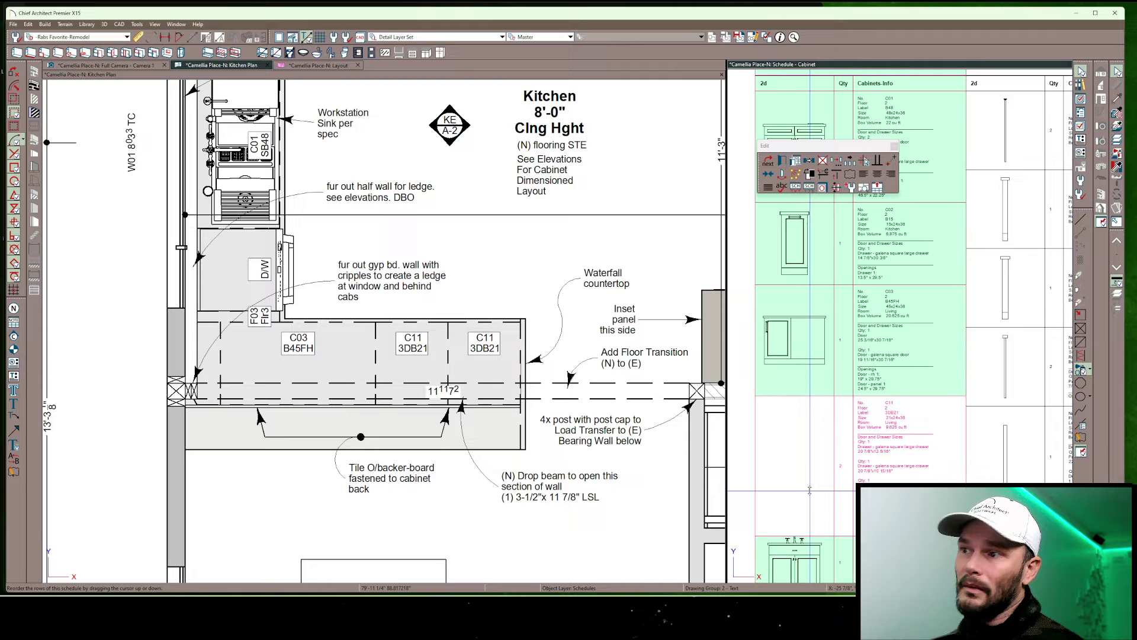
left_click(809, 490)
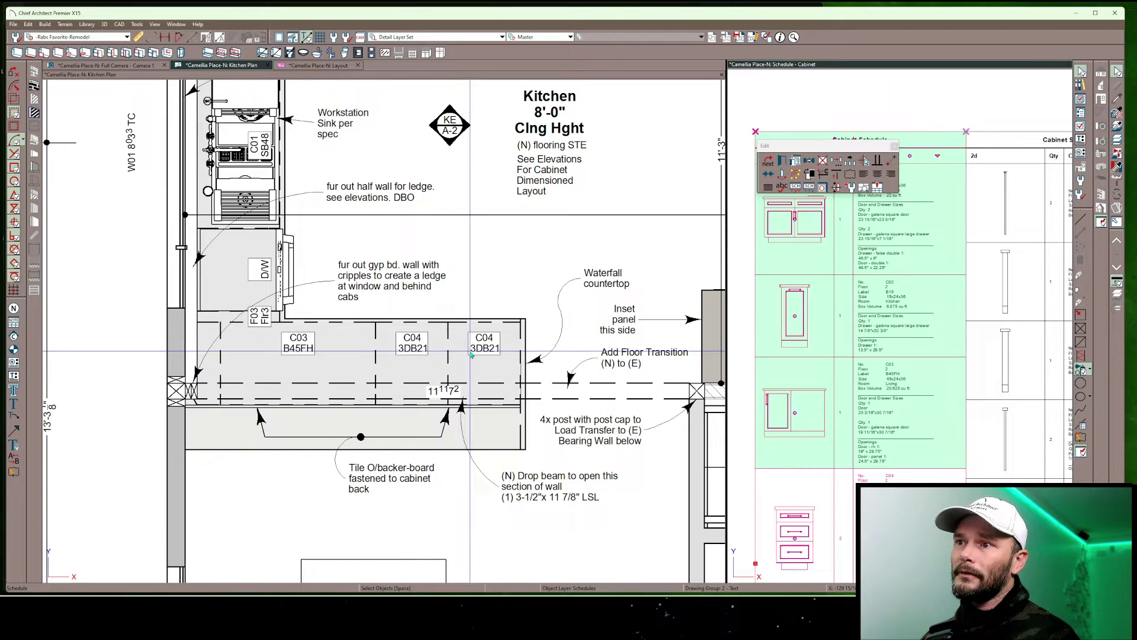
scroll(471, 345, "down", 2)
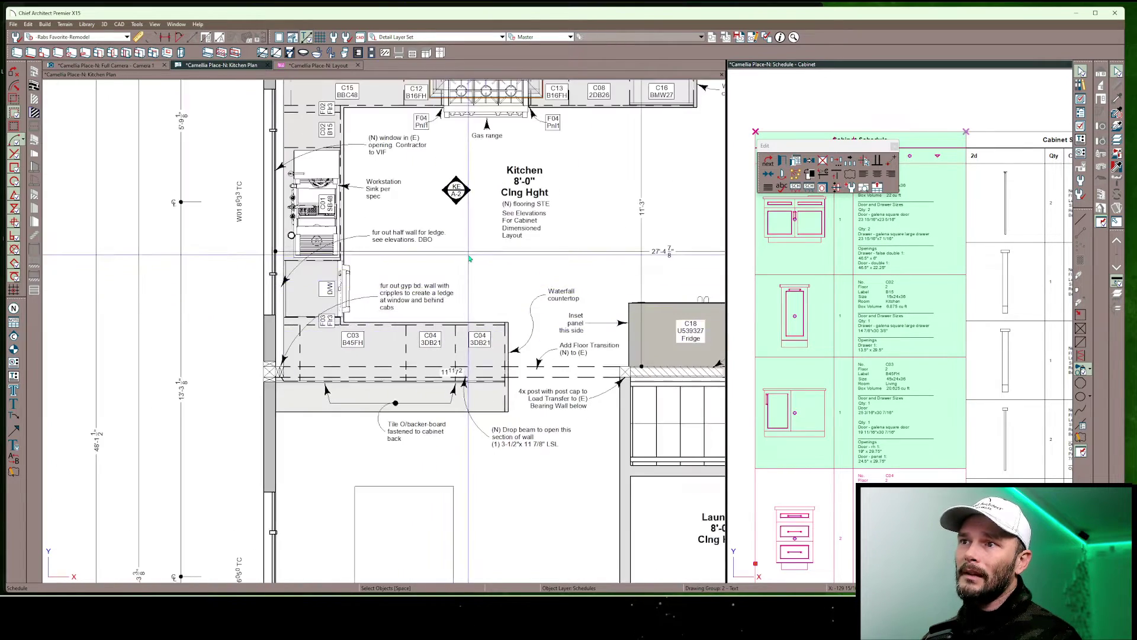
scroll(475, 332, "up", 1)
scroll(481, 323, "up", 1)
scroll(480, 412, "up", 1)
scroll(509, 466, "up", 1)
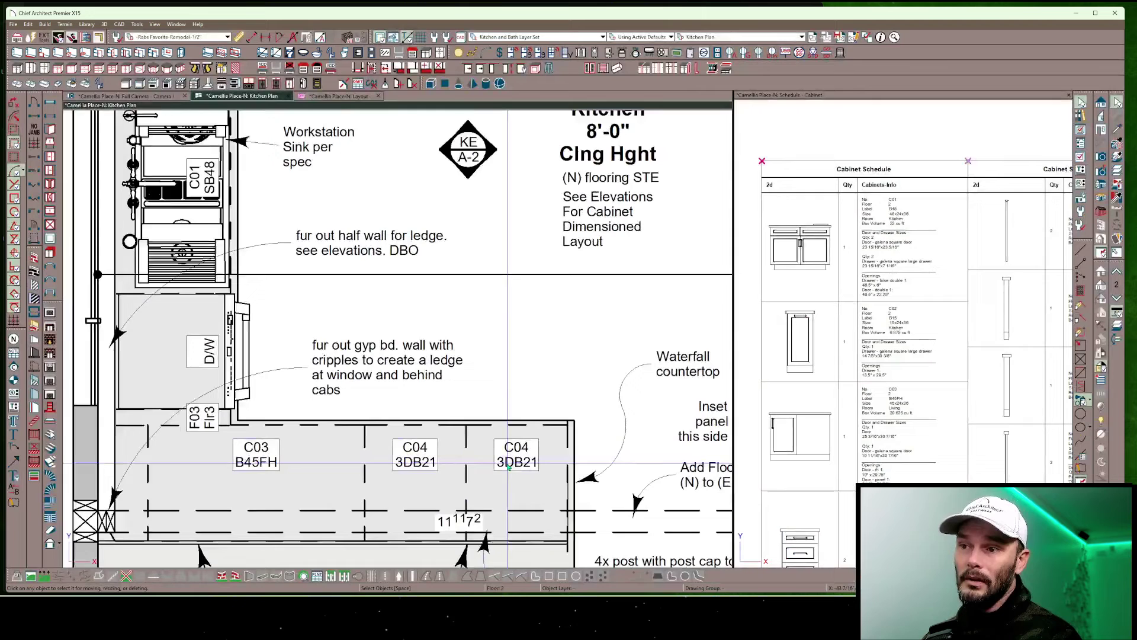
scroll(508, 467, "down", 1)
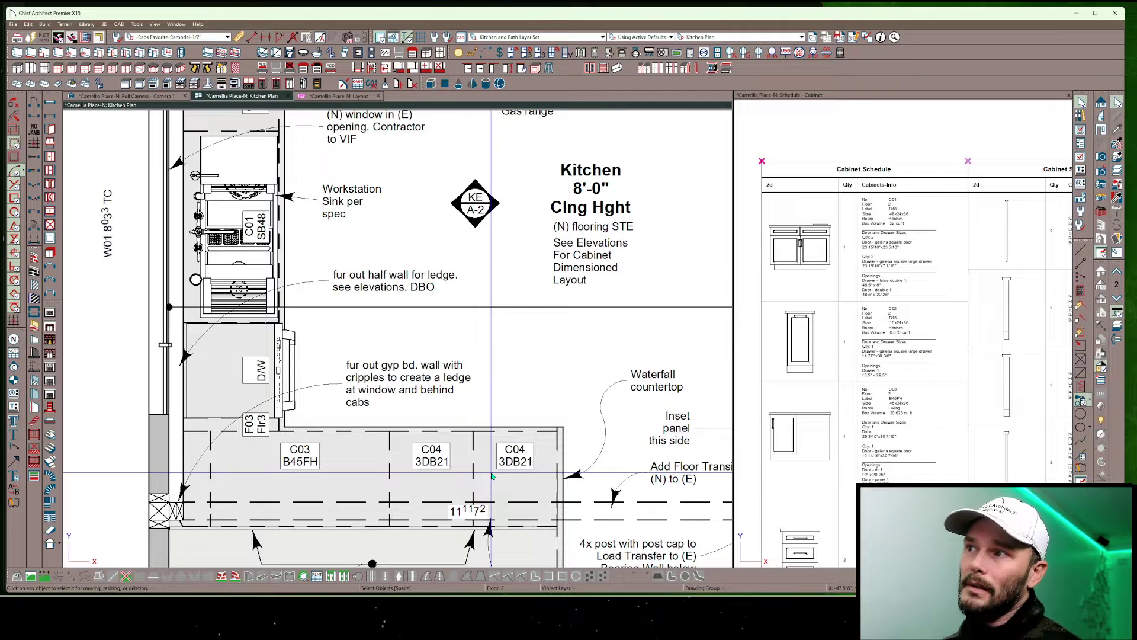
left_click(859, 258)
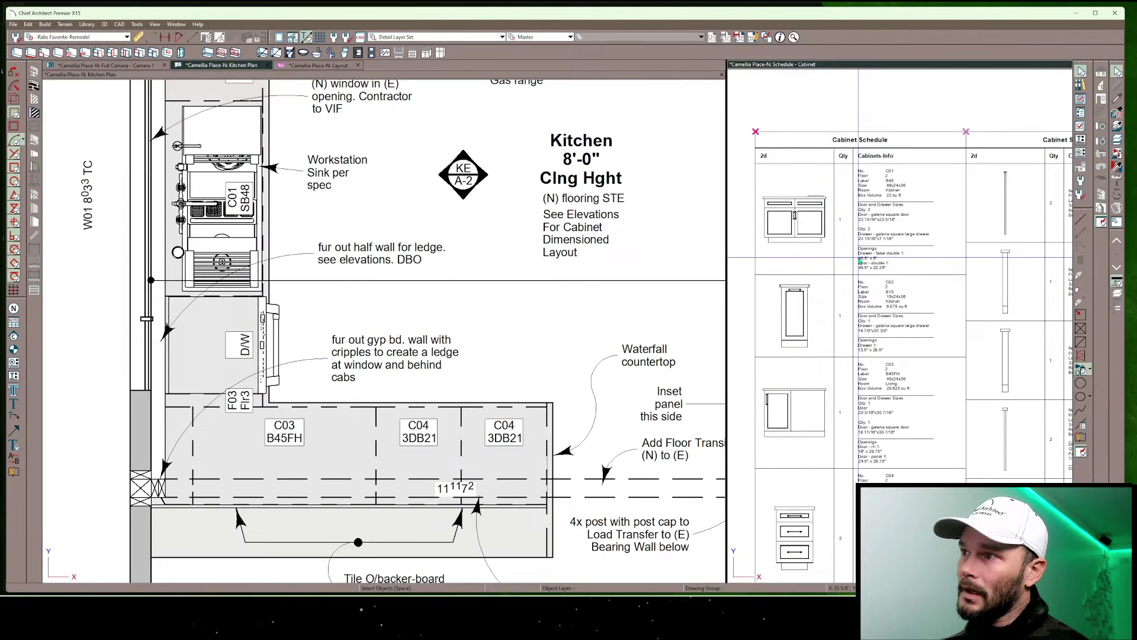
left_click(860, 261)
double_click(860, 261)
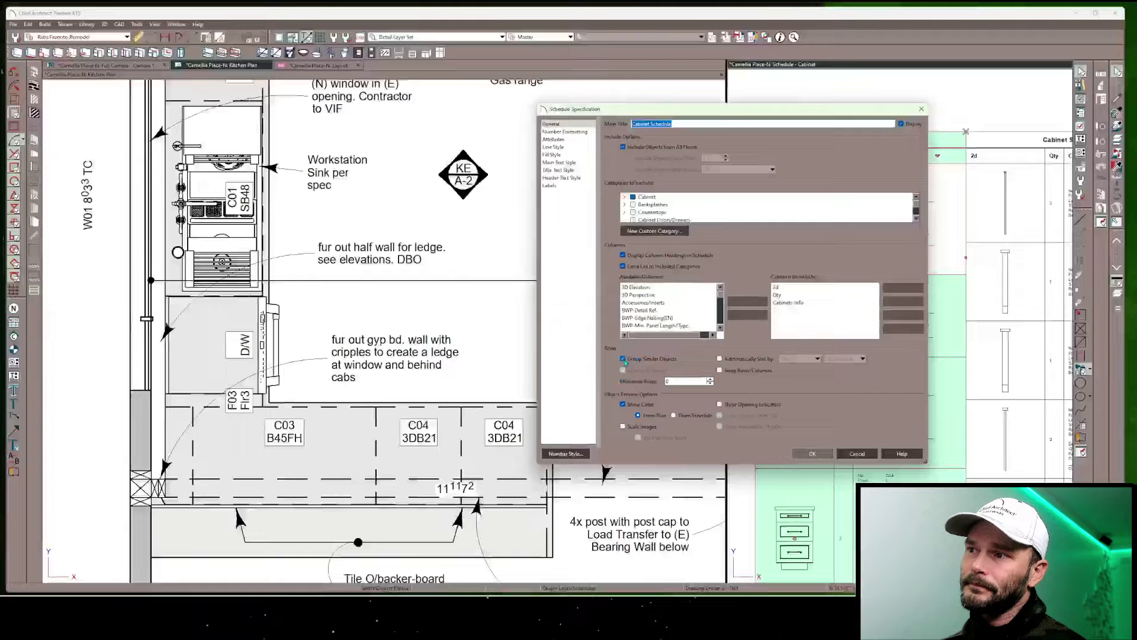
left_click(812, 454)
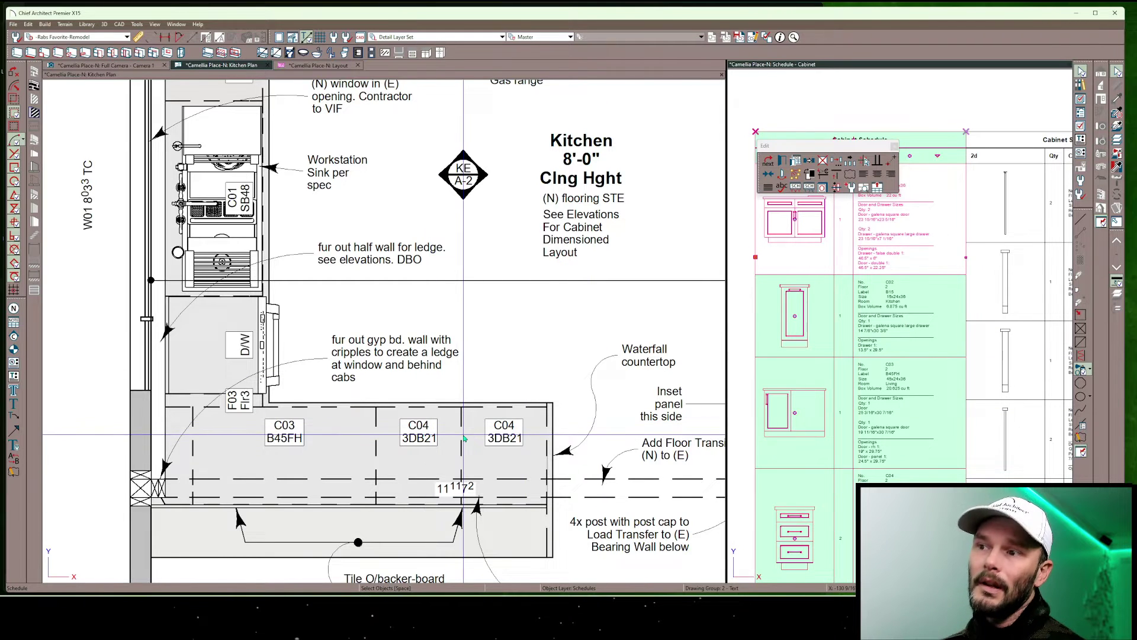
scroll(433, 430, "down", 1)
scroll(463, 437, "down", 1)
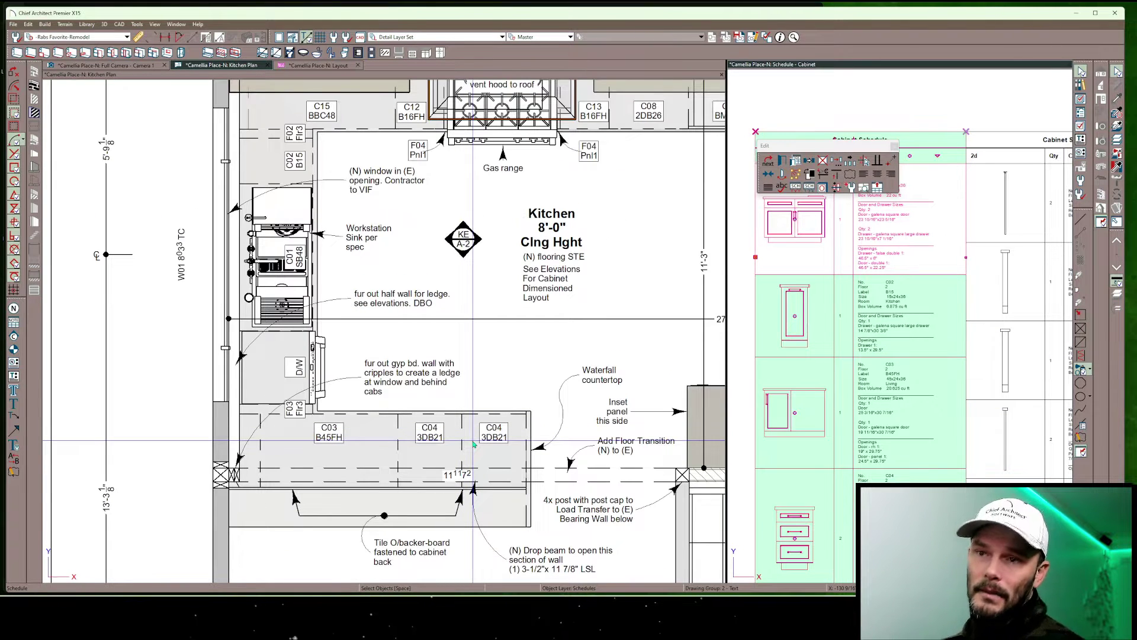
scroll(475, 444, "down", 1)
scroll(507, 409, "down", 1)
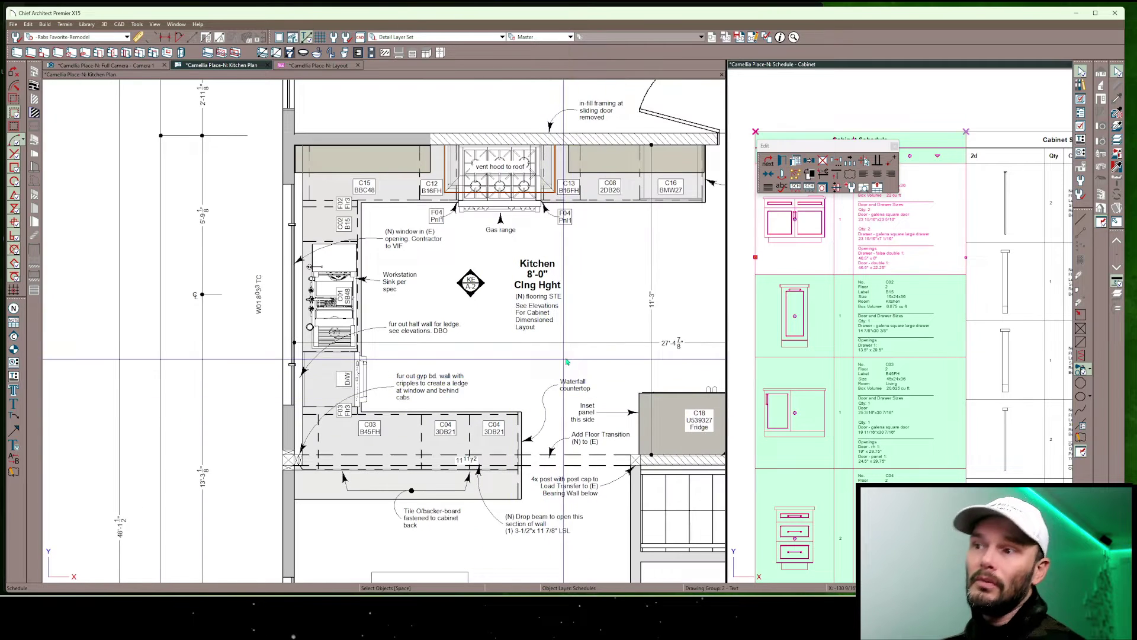
scroll(551, 364, "down", 1)
scroll(596, 318, "down", 1)
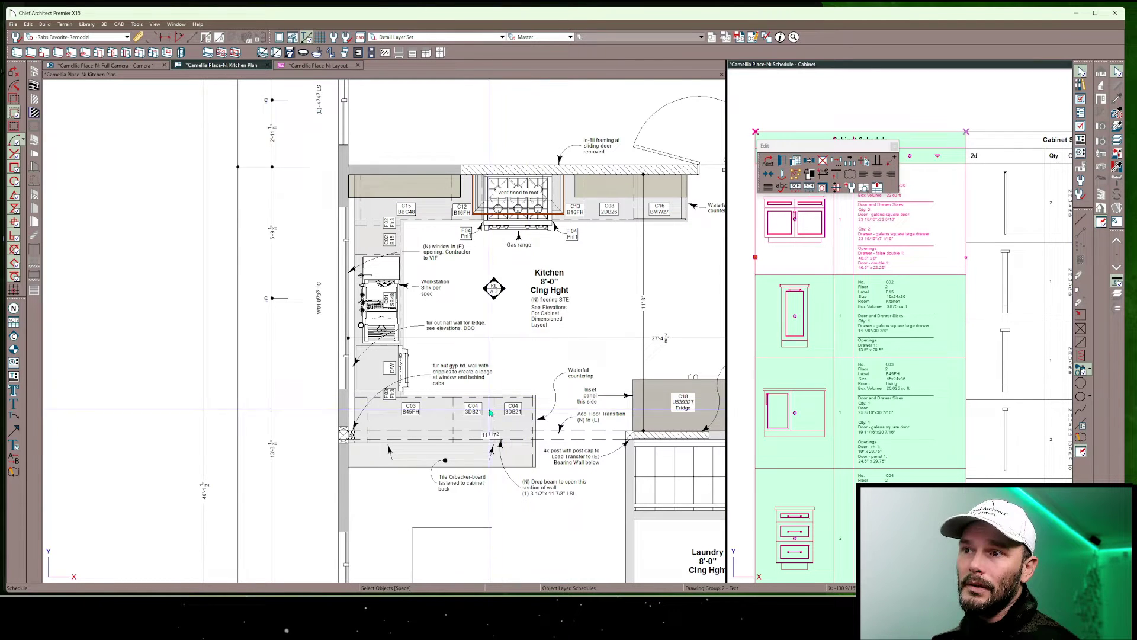
scroll(388, 186, "up", 2)
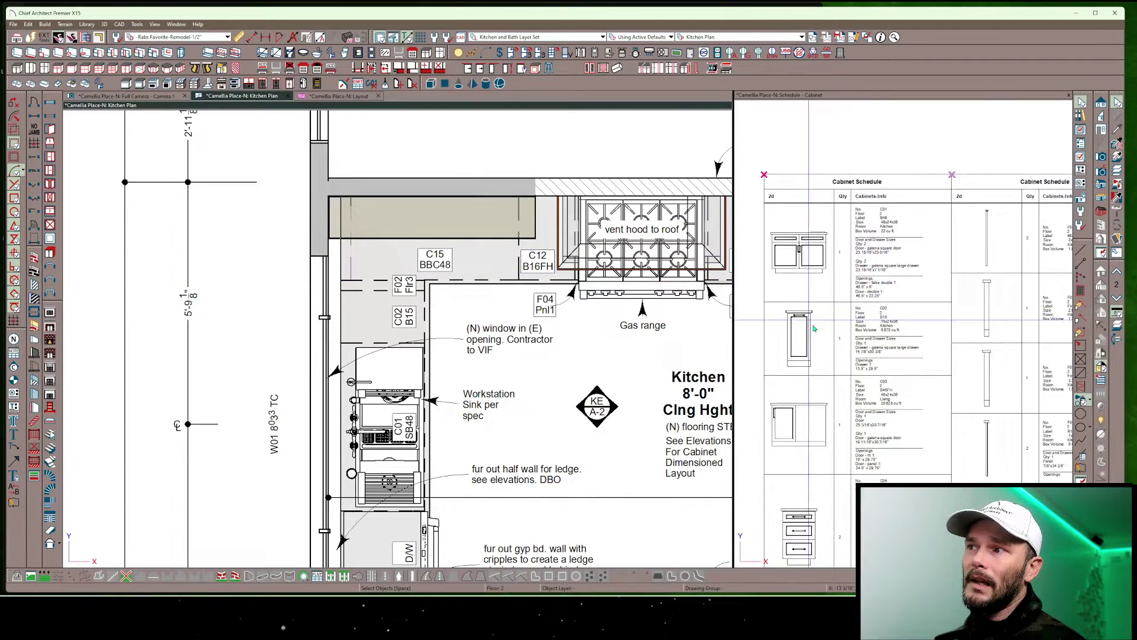
scroll(812, 328, "down", 2)
scroll(847, 380, "down", 2)
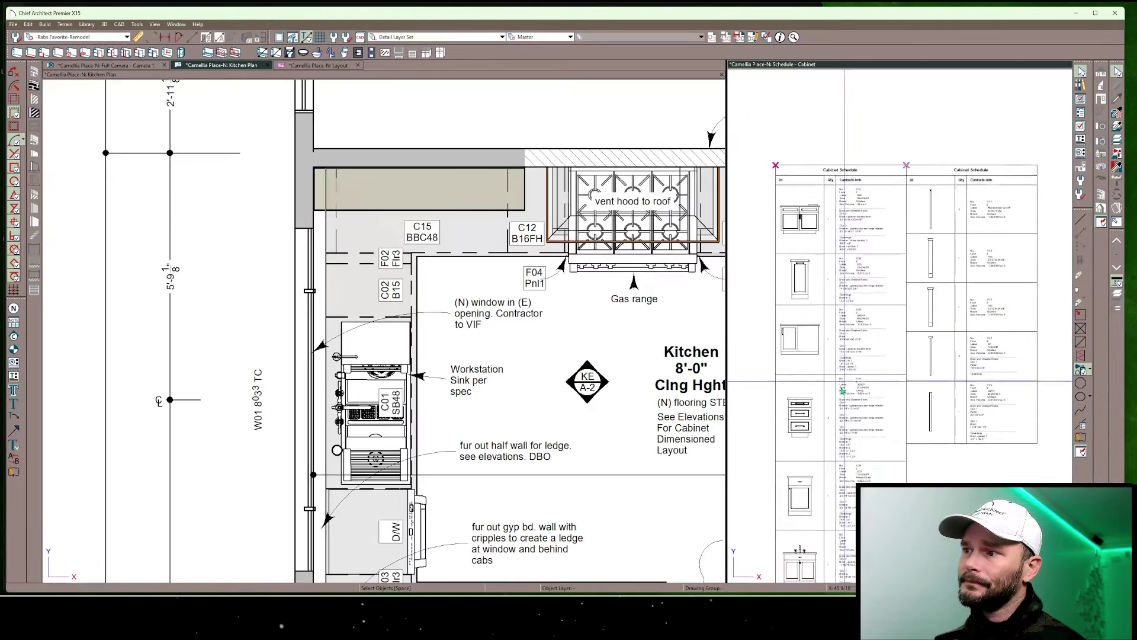
scroll(847, 379, "down", 2)
scroll(844, 369, "down", 2)
scroll(843, 365, "down", 2)
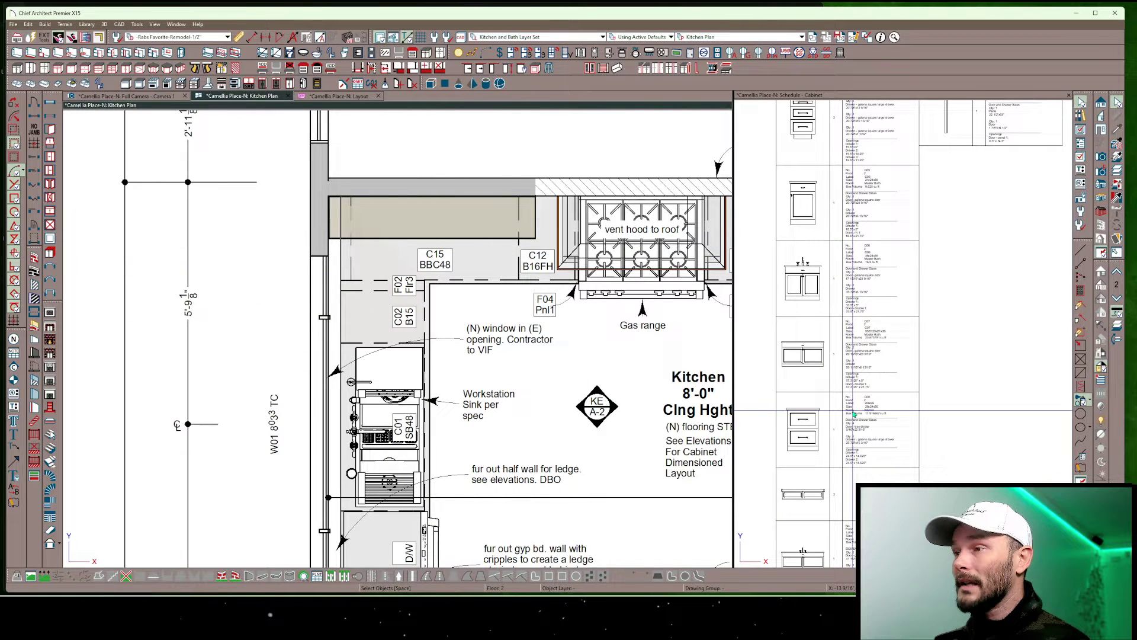
scroll(859, 437, "up", 2)
Reposition the C15 and C13 schedule rows so the B16FH range-wall cabinet becomes C06
left_click(859, 437)
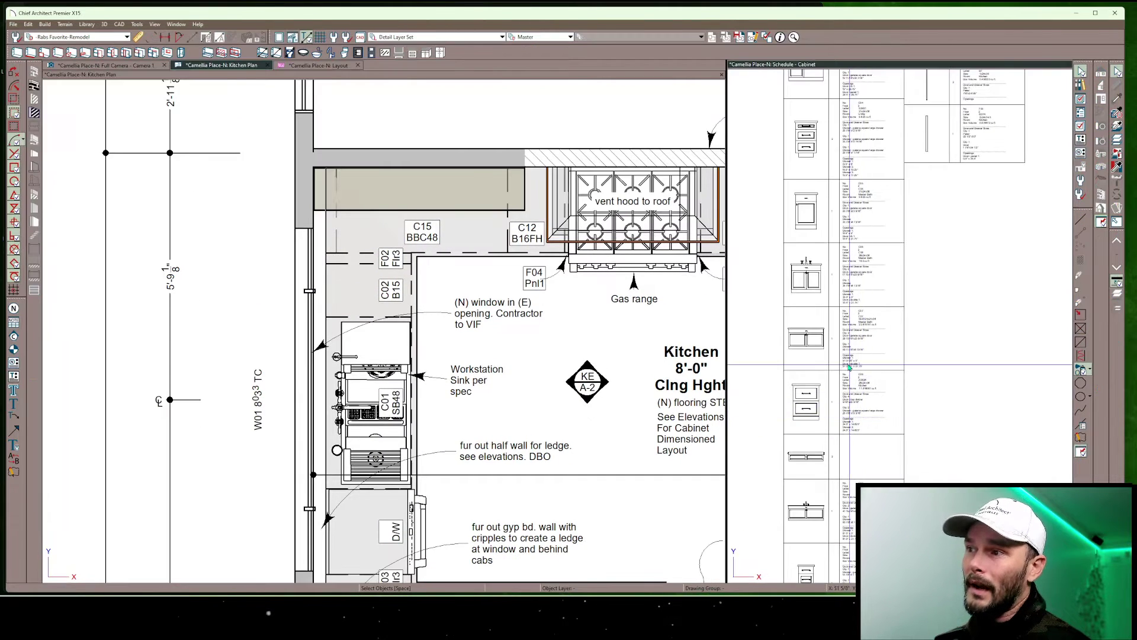
scroll(844, 197, "up", 1)
scroll(846, 196, "up", 1)
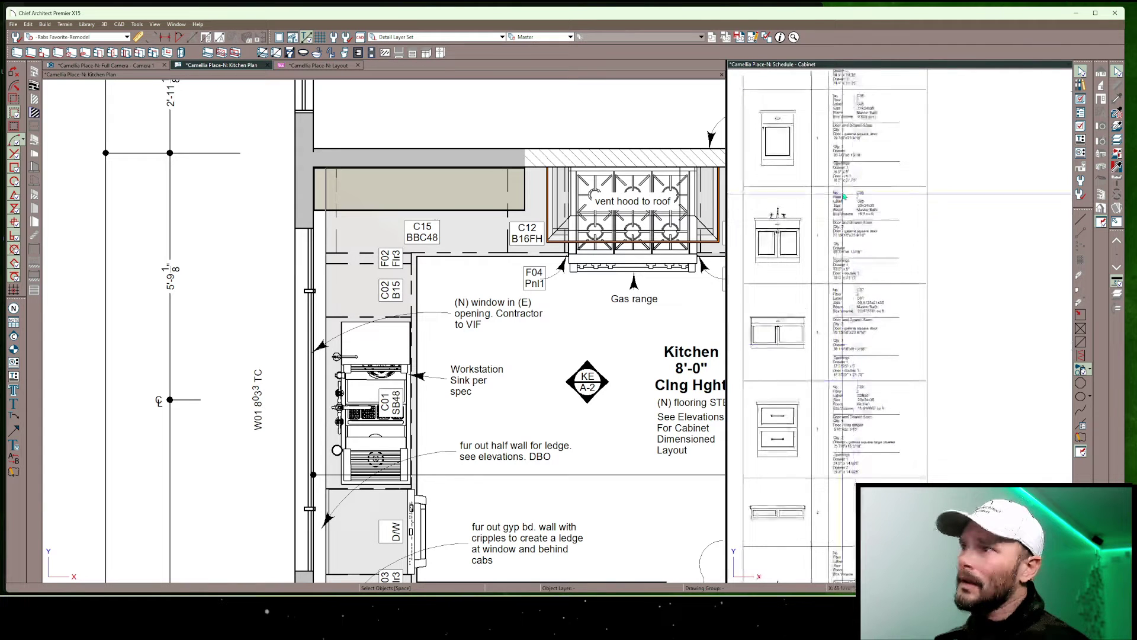
scroll(887, 409, "down", 2)
scroll(893, 391, "down", 2)
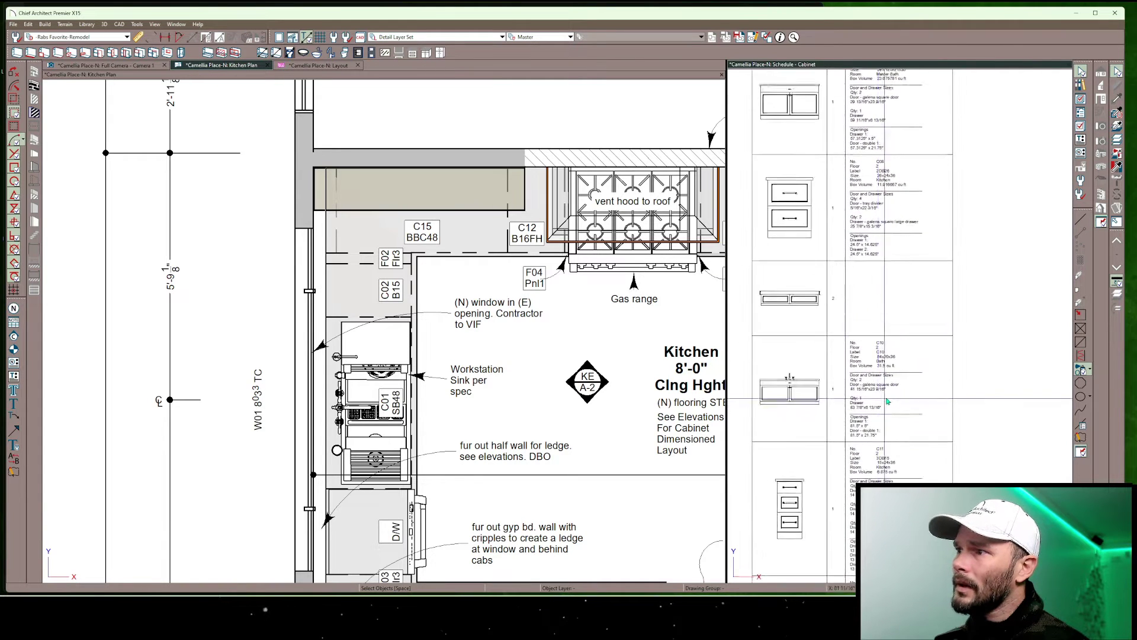
scroll(902, 364, "down", 2)
scroll(902, 373, "down", 2)
scroll(889, 400, "down", 2)
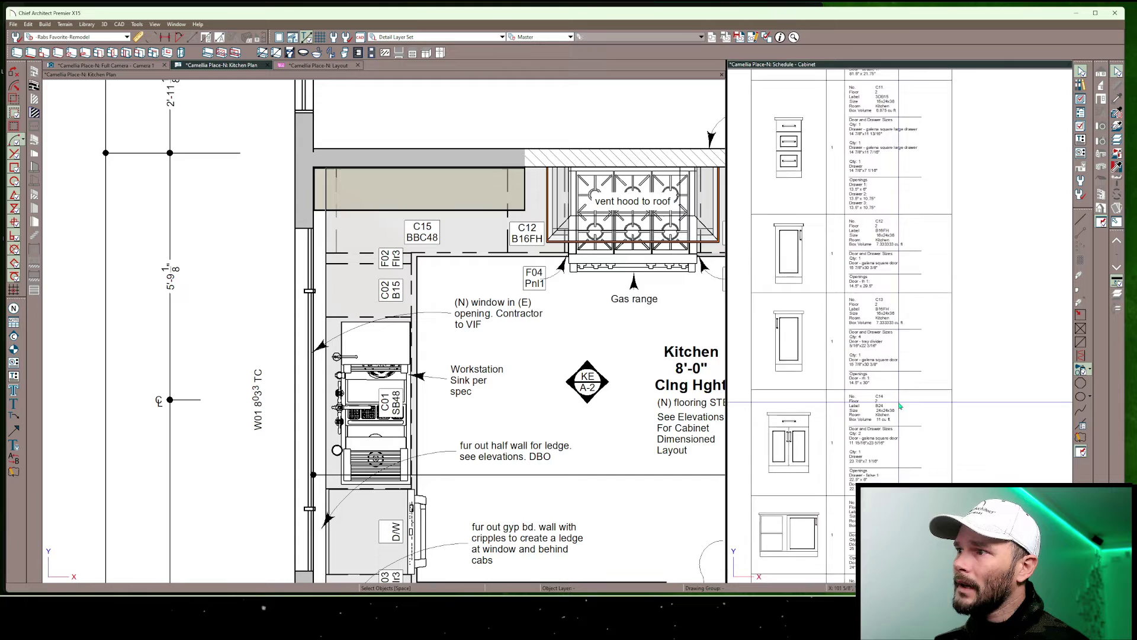
left_click(821, 425)
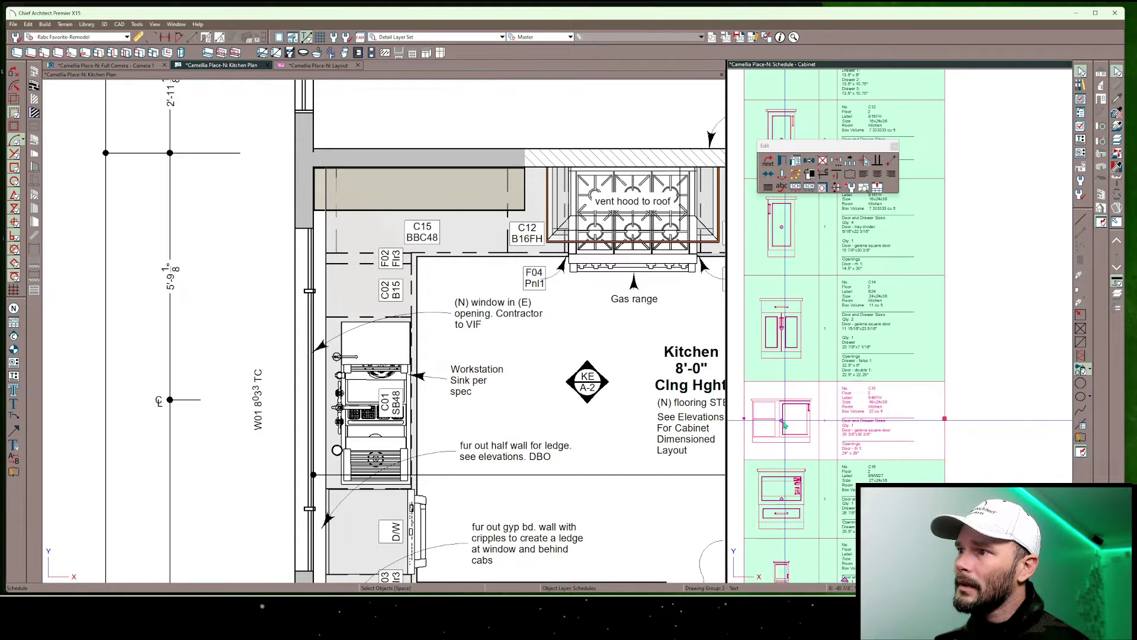
scroll(784, 425, "up", 2)
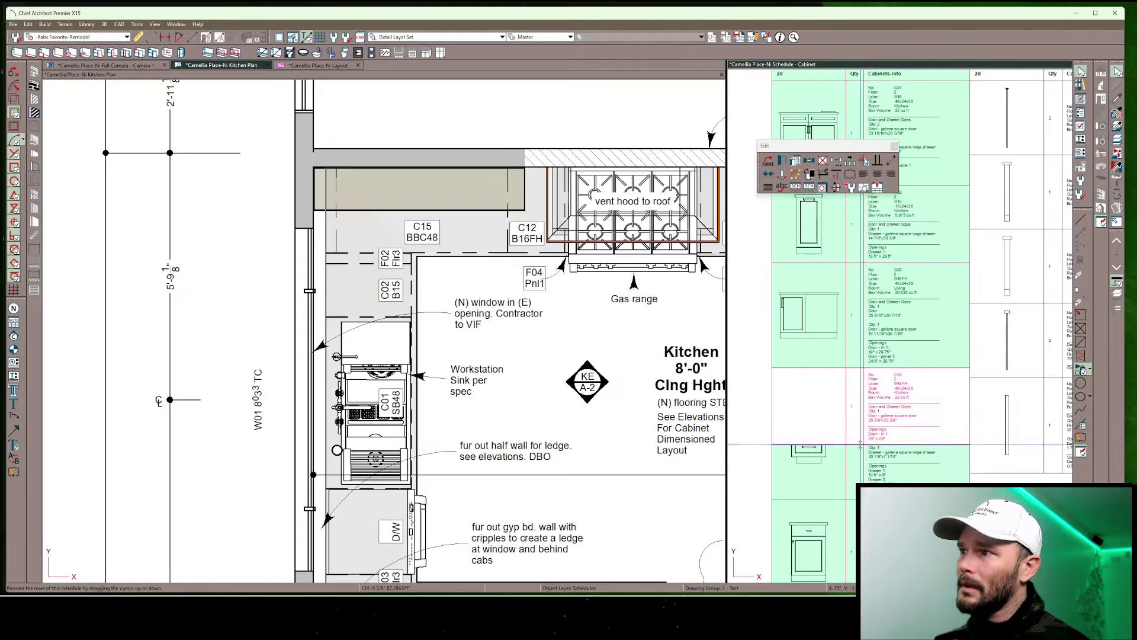
left_click_drag(861, 448, 860, 498)
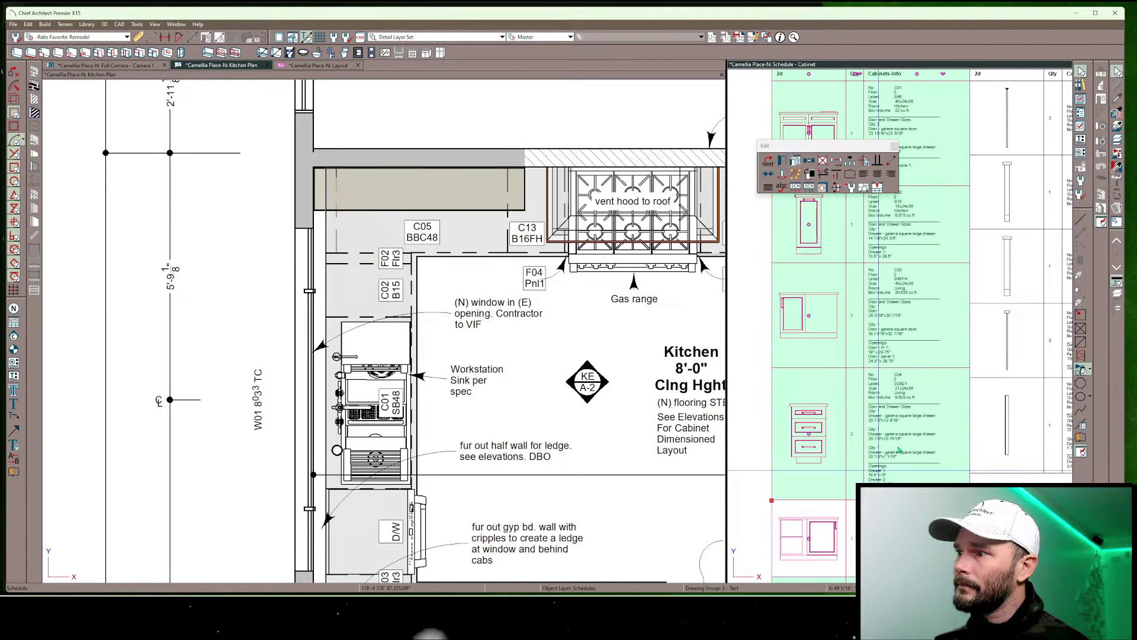
scroll(901, 450, "down", 1)
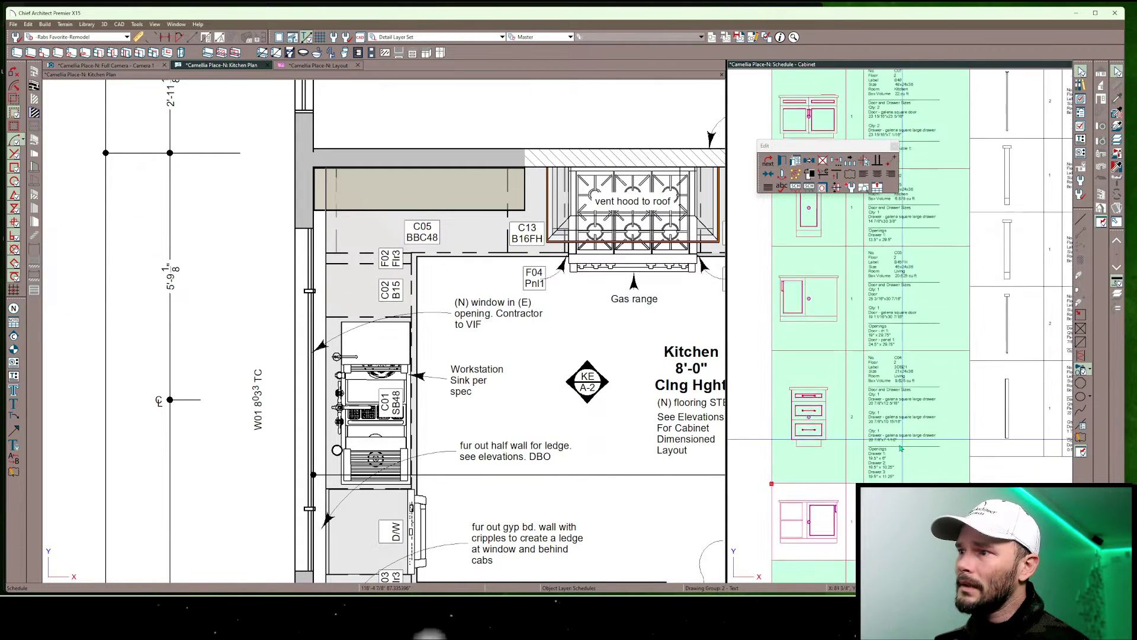
scroll(901, 449, "down", 5)
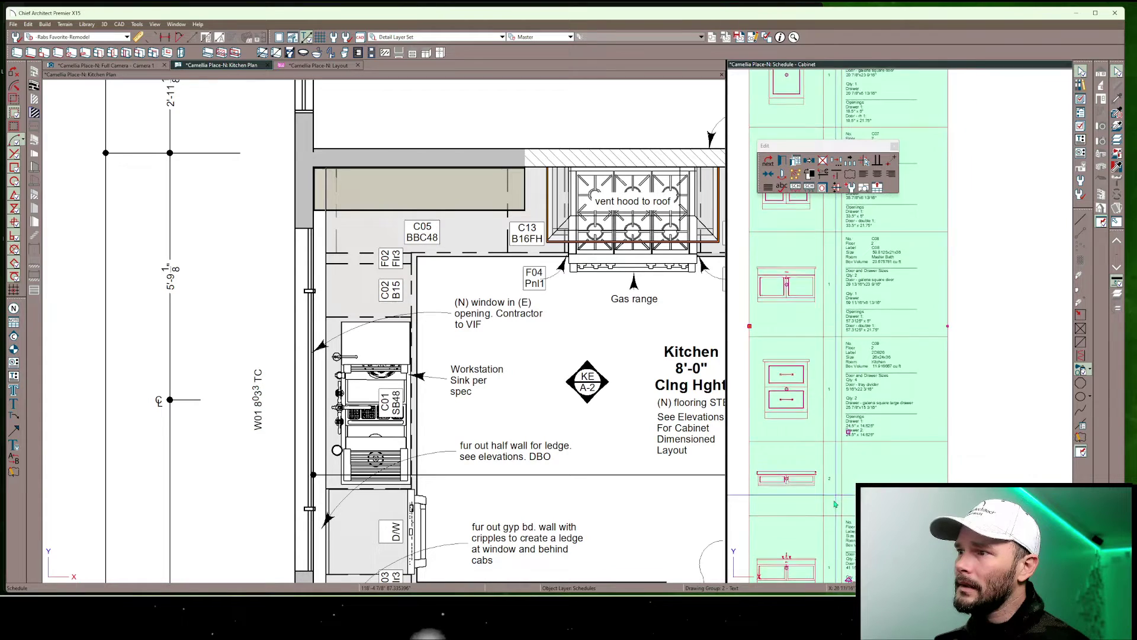
scroll(835, 504, "down", 5)
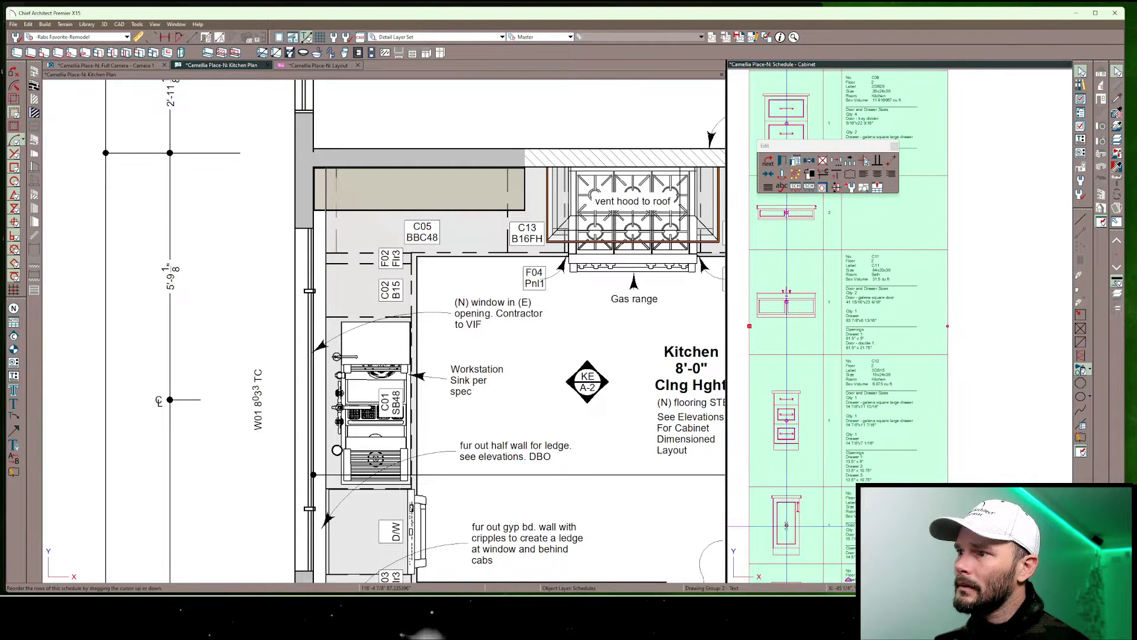
left_click_drag(787, 525, 791, 284)
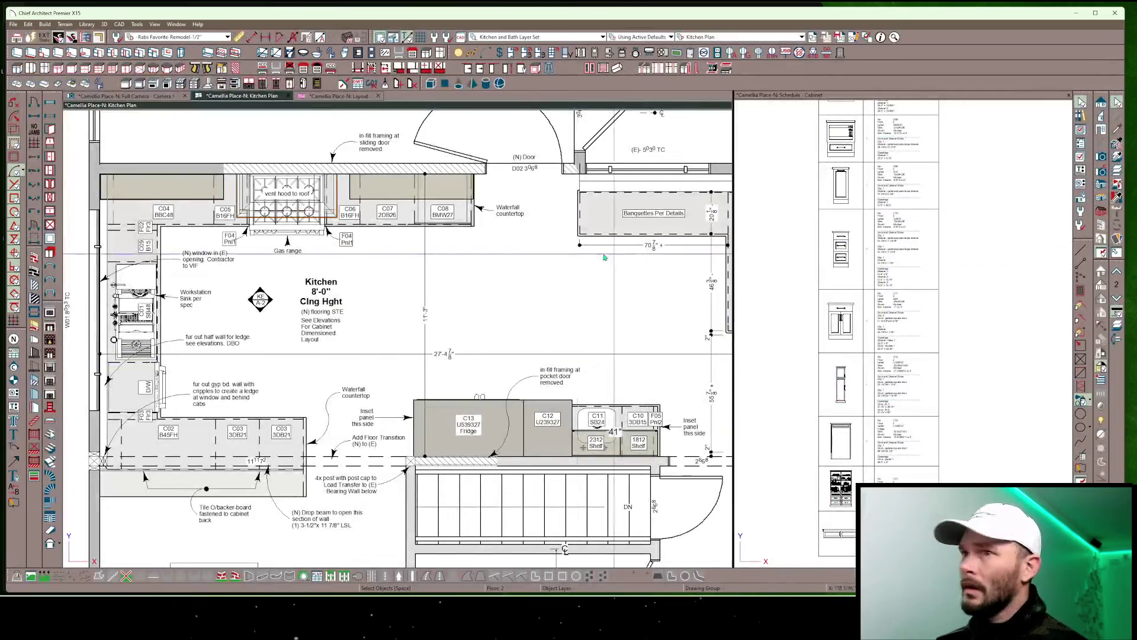
scroll(285, 337, "up", 1)
scroll(320, 373, "up", 1)
scroll(355, 408, "up", 1)
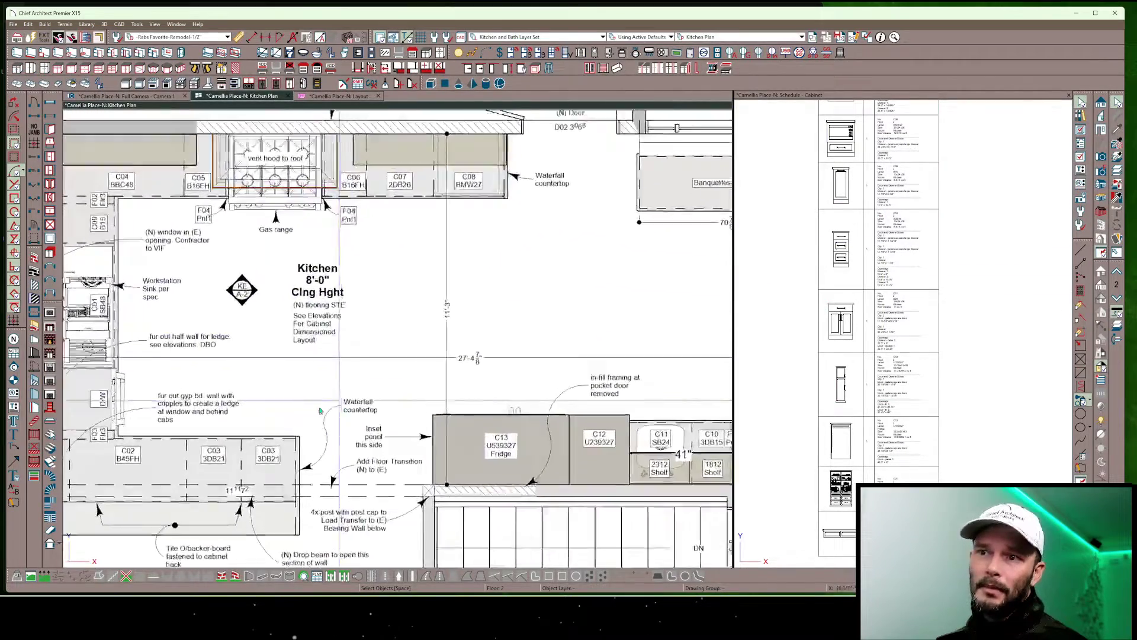
scroll(381, 442, "up", 1)
middle_click_drag(381, 442, 484, 411)
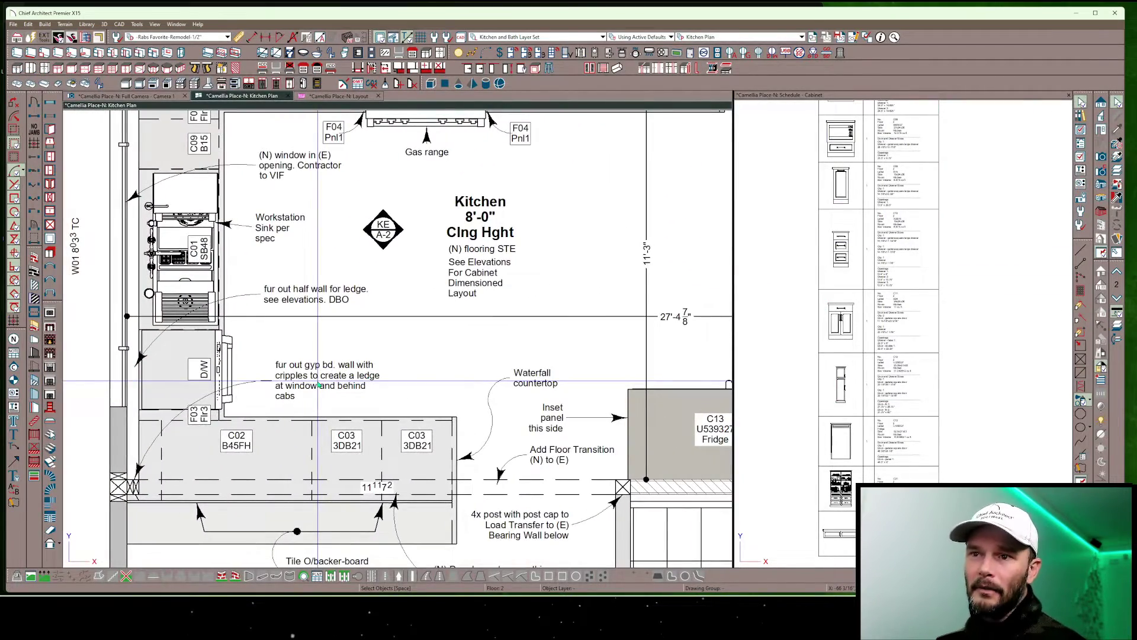
scroll(318, 386, "down", 1)
scroll(232, 266, "up", 1)
scroll(218, 249, "up", 1)
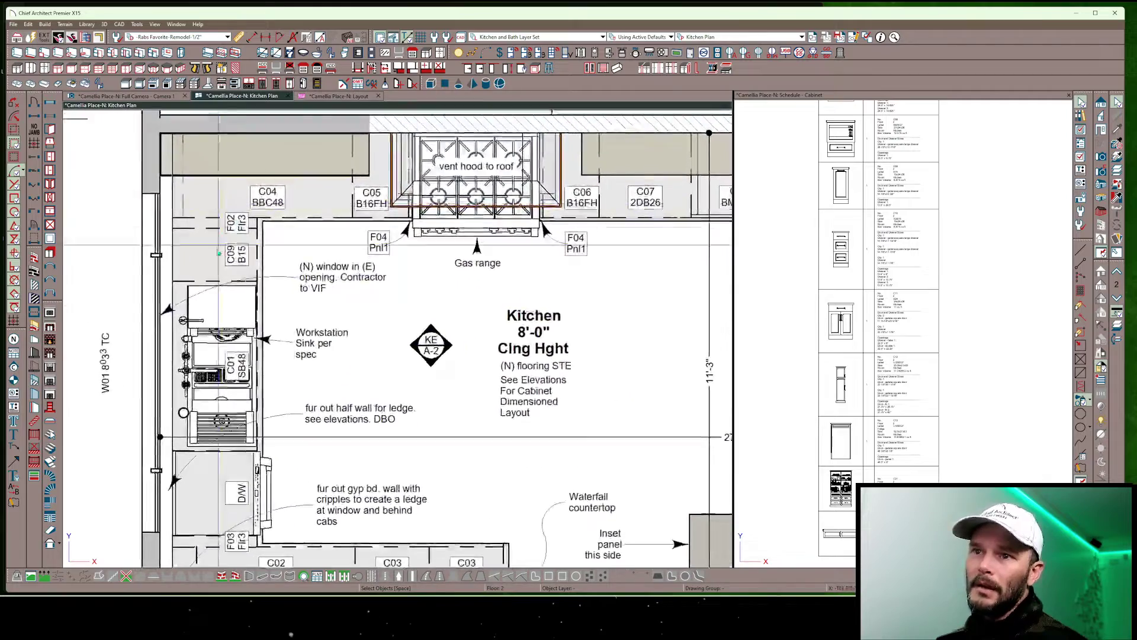
scroll(219, 252, "up", 1)
middle_click_drag(211, 499, 198, 385)
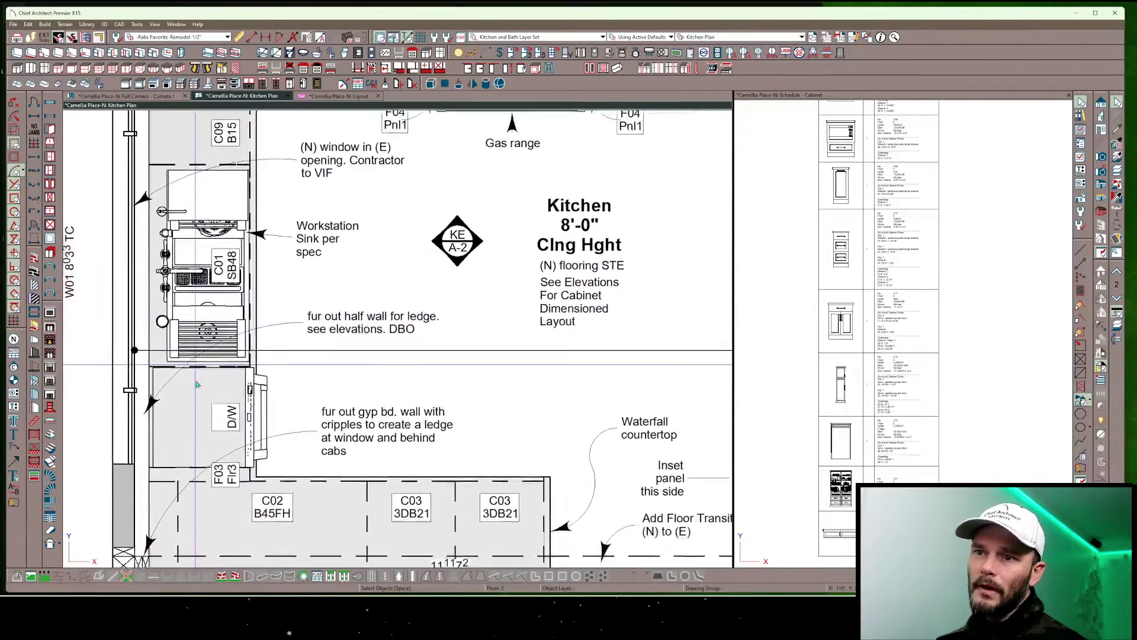
scroll(198, 384, "down", 1)
scroll(363, 378, "up", 1)
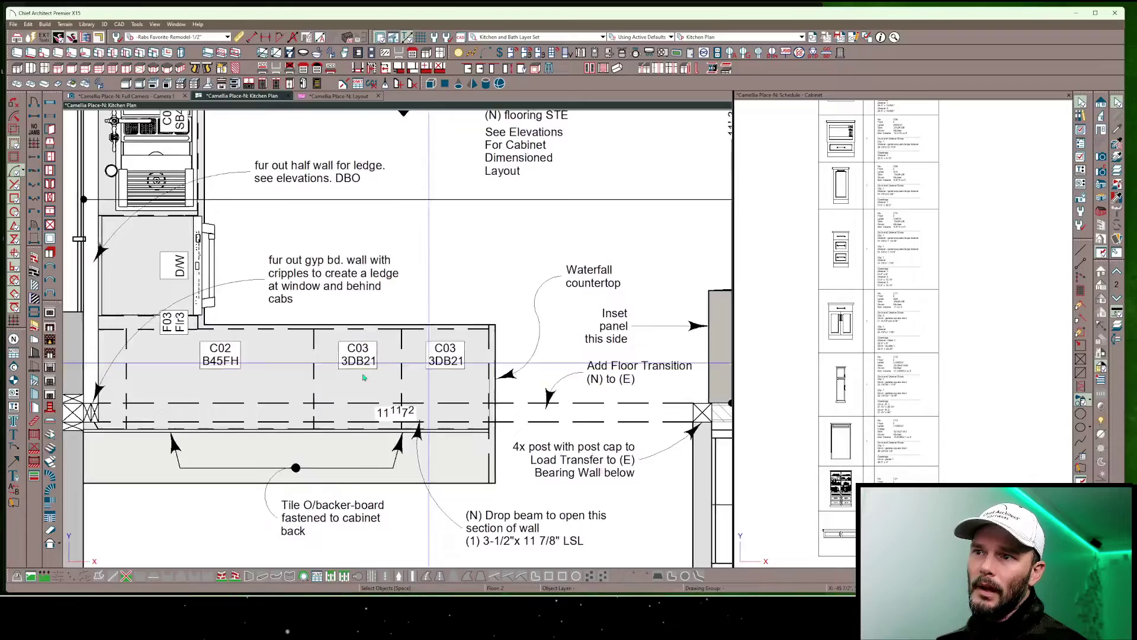
mouse_move(363, 378)
middle_mouse_down()
mouse_move(242, 431)
mouse_move(335, 325)
mouse_move(334, 308)
mouse_move(511, 270)
mouse_move(555, 294)
middle_mouse_up()
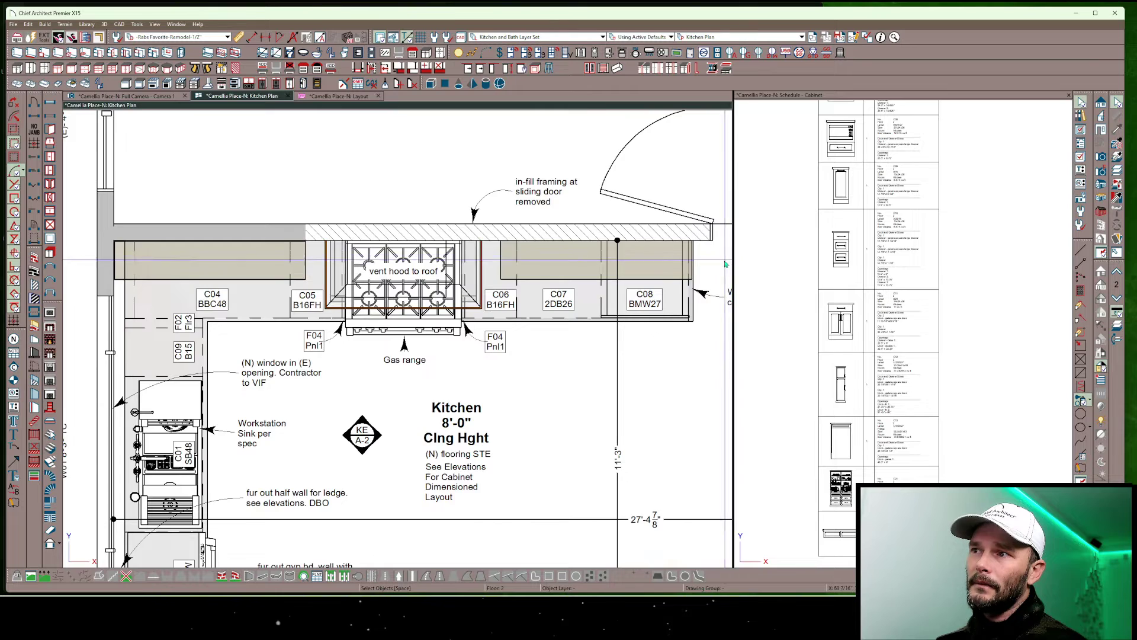
scroll(725, 264, "down", 3)
scroll(595, 493, "up", 2)
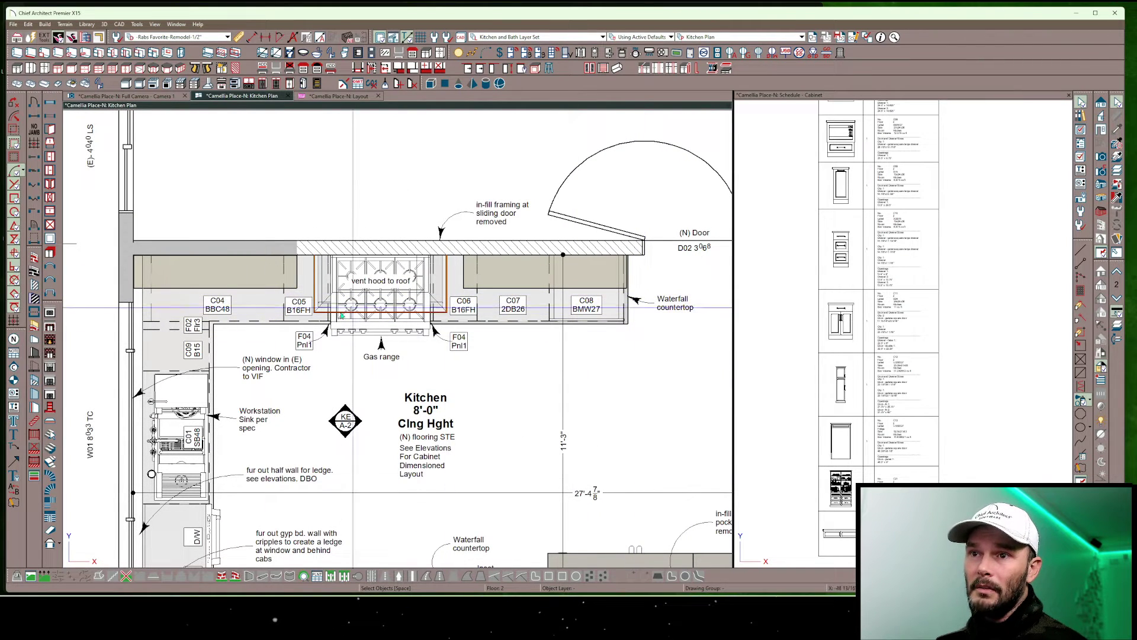
scroll(178, 347, "up", 2)
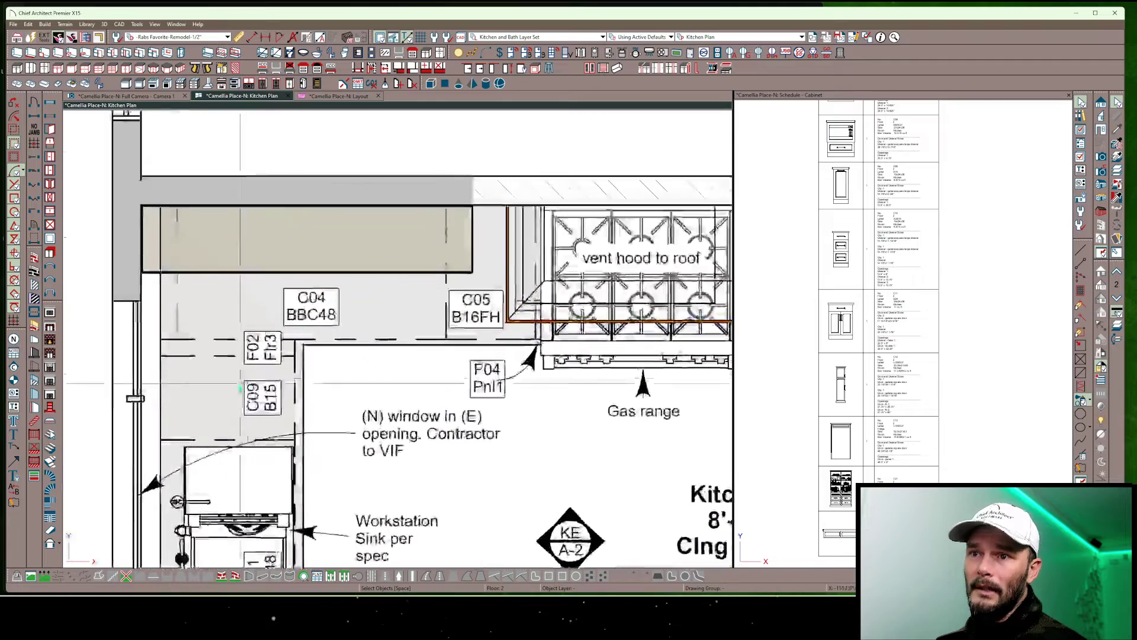
left_click(228, 398)
mouse_move(292, 346)
middle_mouse_down()
mouse_move(245, 310)
mouse_move(475, 411)
middle_mouse_up()
scroll(244, 309, "down", 3)
scroll(475, 410, "up", 3)
scroll(476, 411, "up", 1)
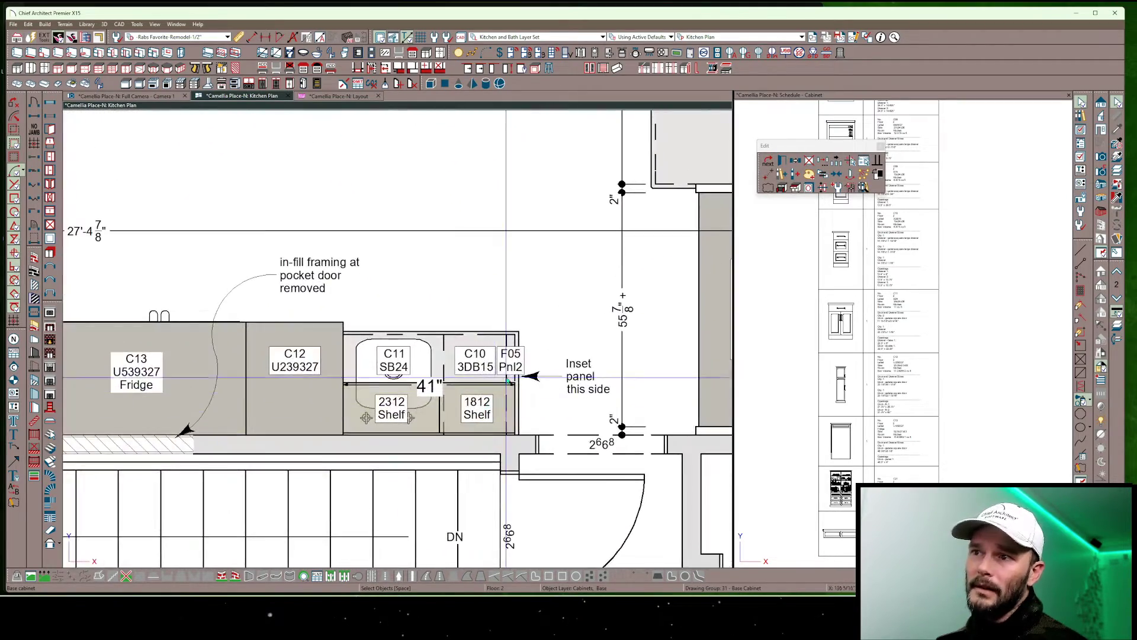
scroll(295, 416, "down", 1)
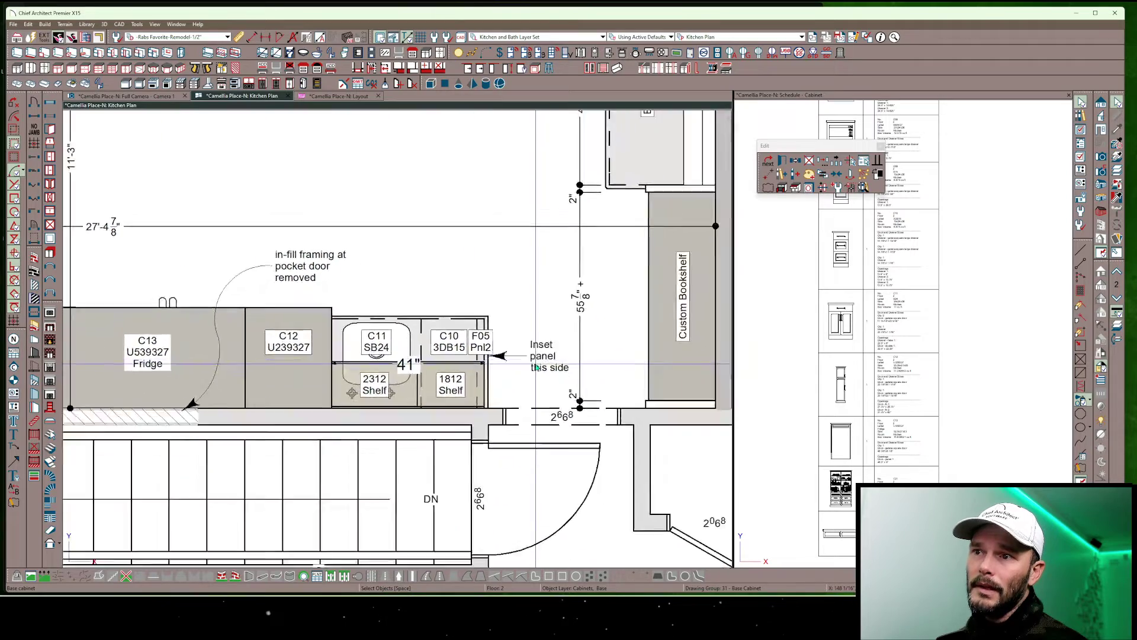
scroll(295, 416, "down", 2)
middle_click_drag(295, 416, 528, 355)
scroll(527, 355, "up", 1)
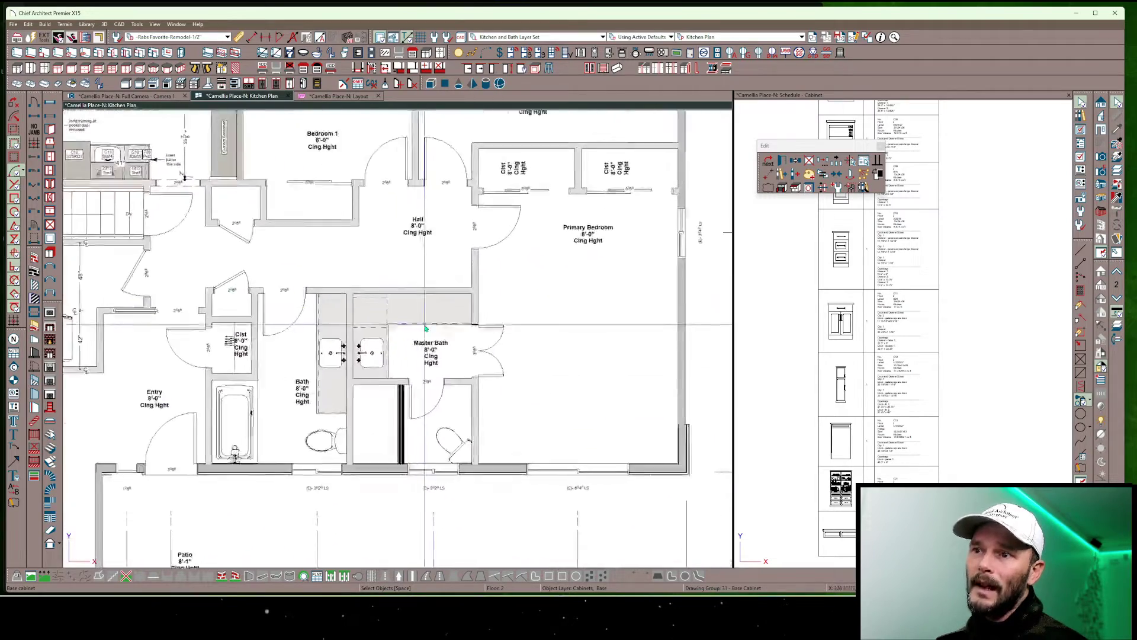
scroll(480, 342, "up", 1)
scroll(424, 329, "up", 1)
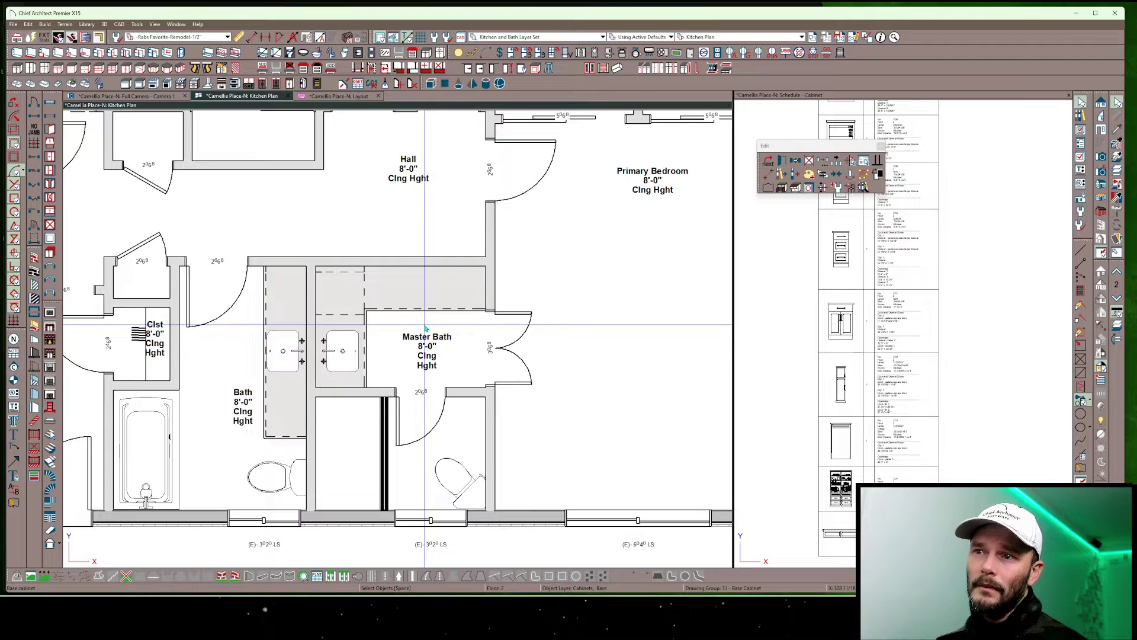
scroll(359, 306, "down", 1)
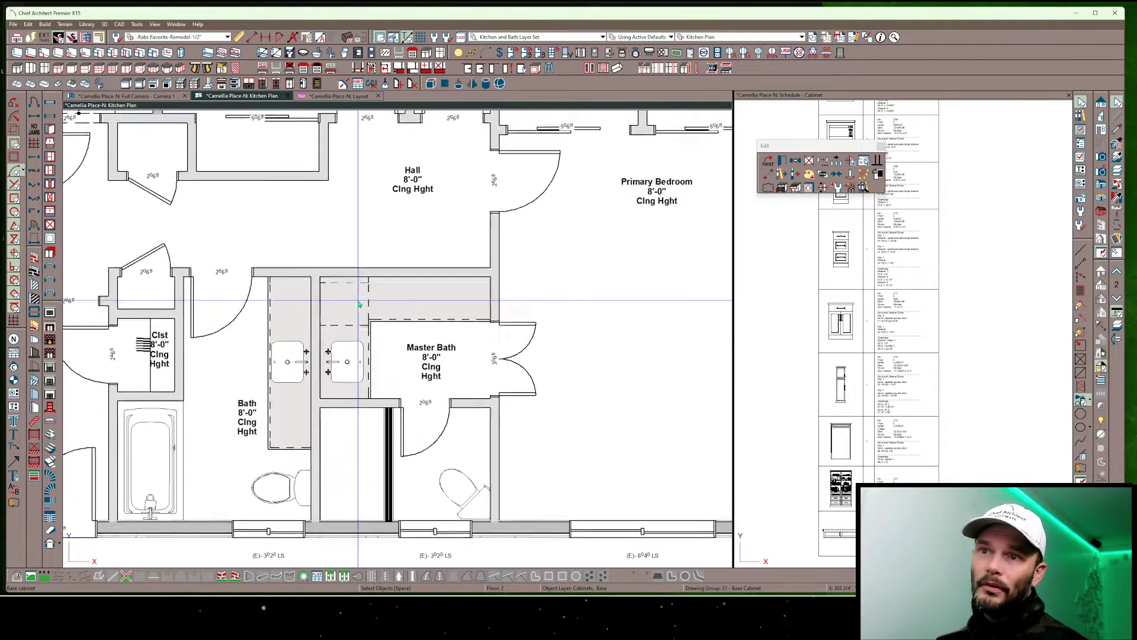
middle_click_drag(359, 307, 654, 358)
scroll(654, 359, "up", 2)
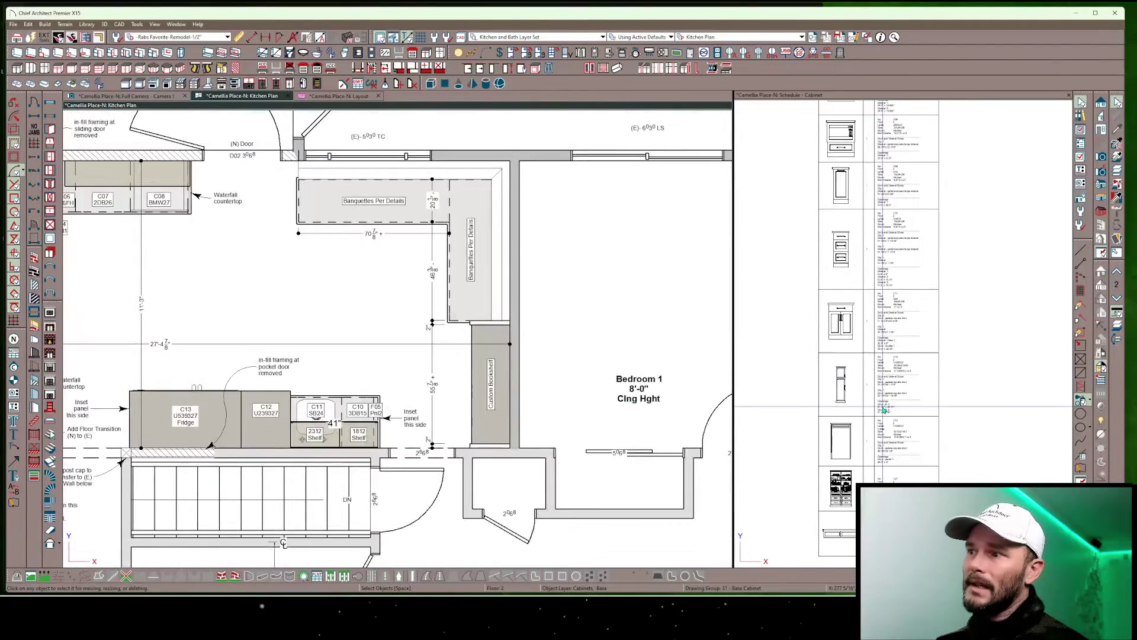
Select the C12 custom bookcase row and highlight its cabinet in the plan via Open Row Object(s)
left_click(899, 391)
left_click(847, 362)
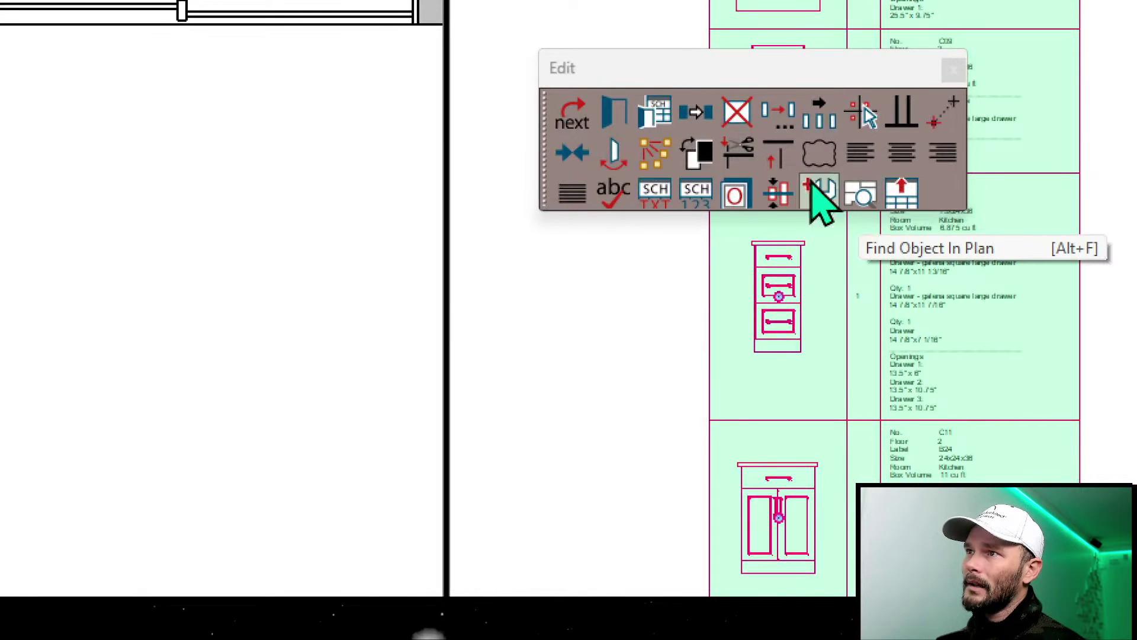
left_click(870, 203)
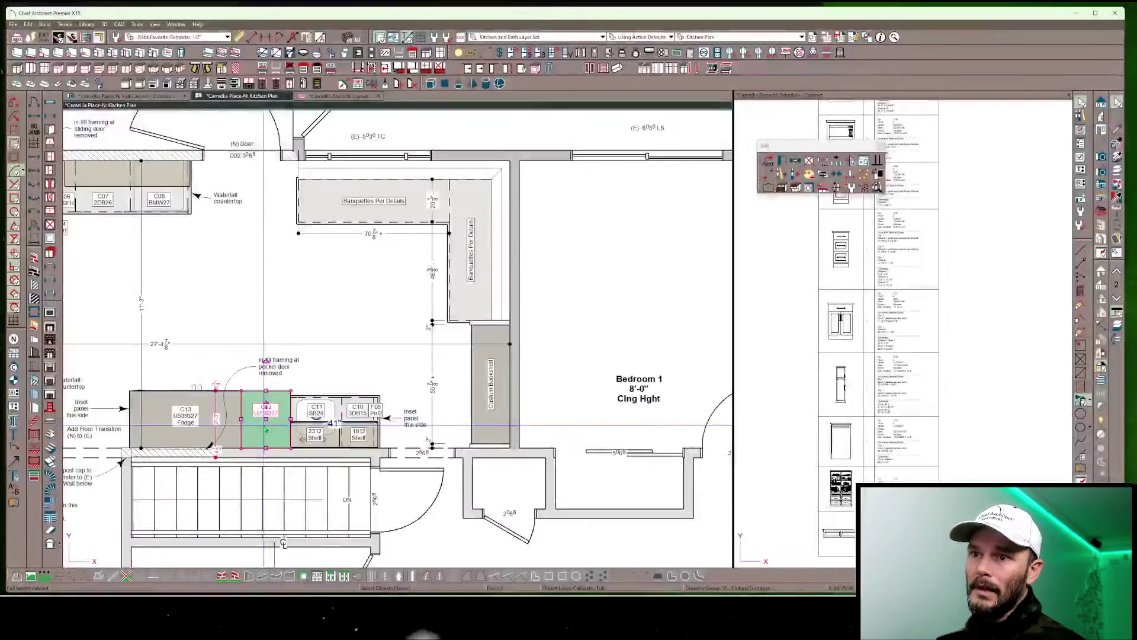
scroll(465, 285, "down", 2)
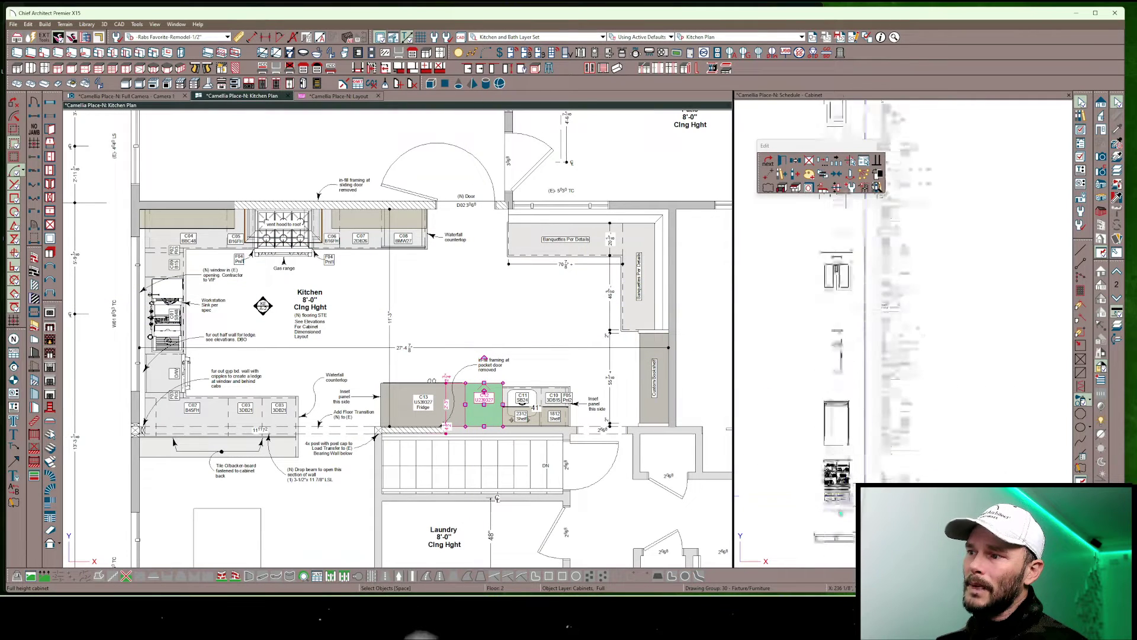
scroll(845, 395, "up", 2)
scroll(846, 395, "up", 2)
scroll(845, 396, "up", 2)
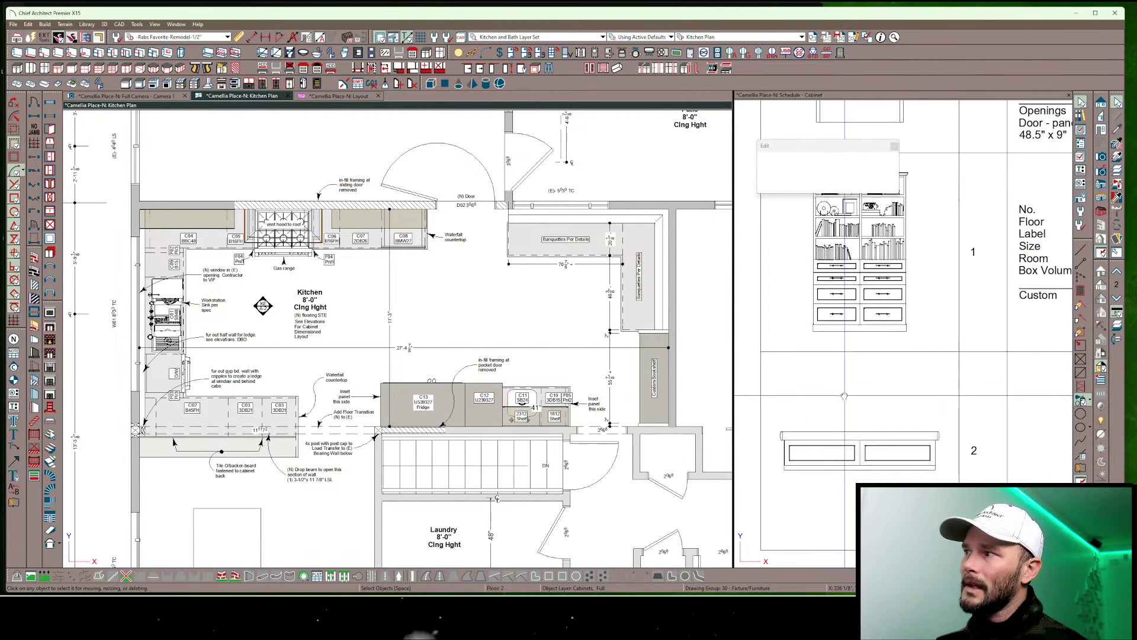
left_click(844, 395)
scroll(853, 391, "up", 1)
scroll(871, 382, "up", 1)
scroll(883, 378, "up", 1)
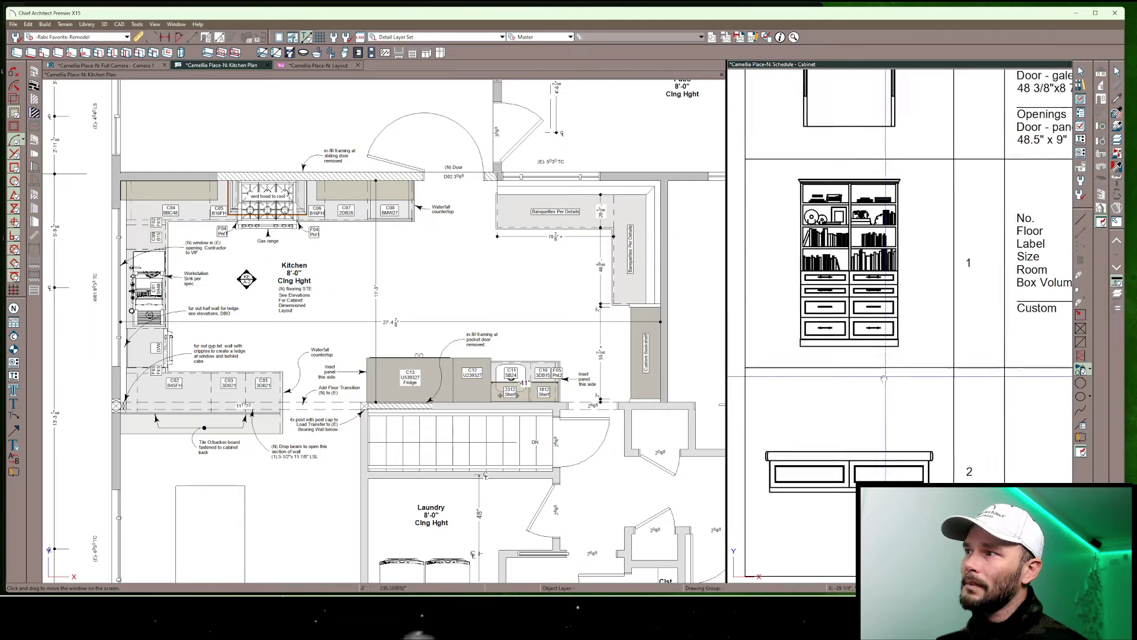
scroll(889, 375, "down", 1)
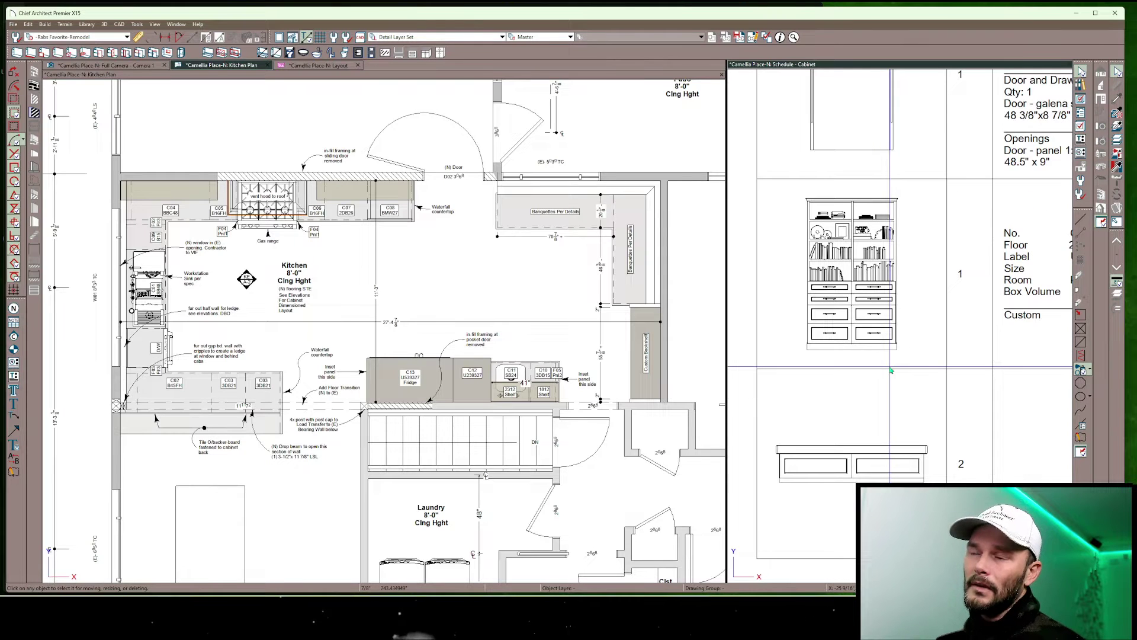
scroll(891, 370, "down", 2)
scroll(907, 338, "down", 1)
scroll(933, 284, "down", 1)
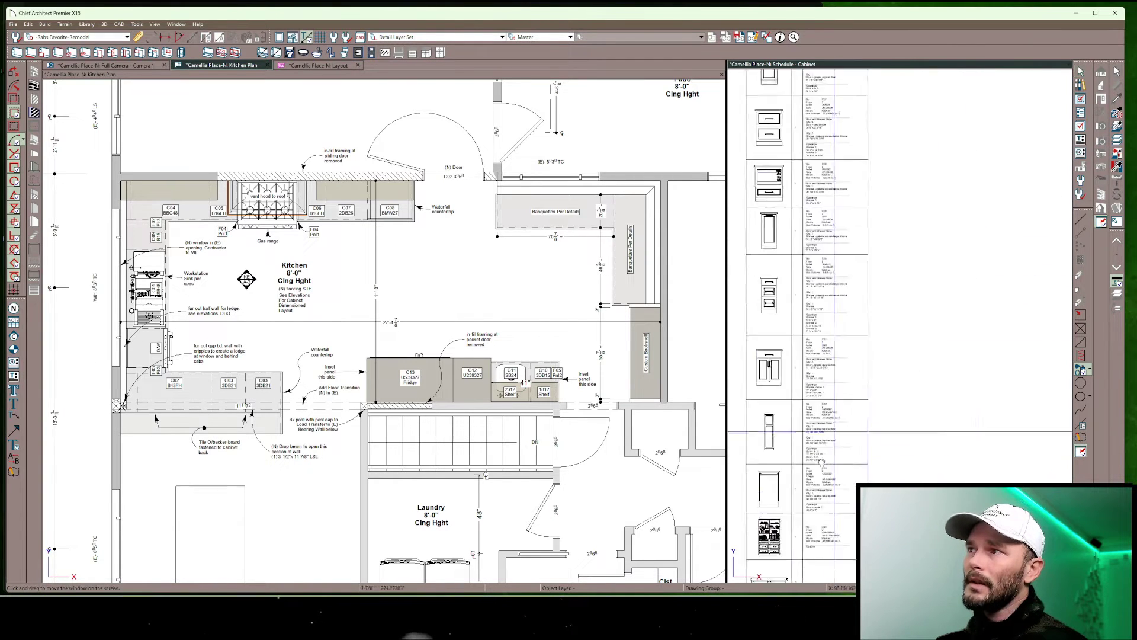
scroll(961, 267, "down", 2)
scroll(888, 178, "down", 1)
scroll(835, 249, "up", 2)
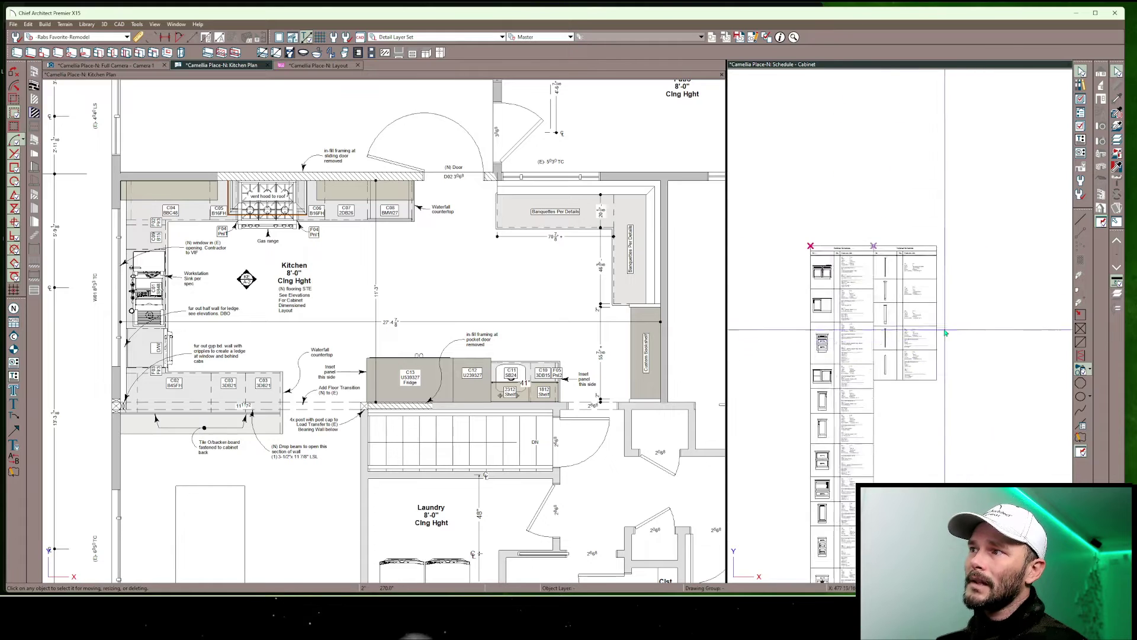
scroll(875, 299, "up", 1)
scroll(874, 301, "up", 1)
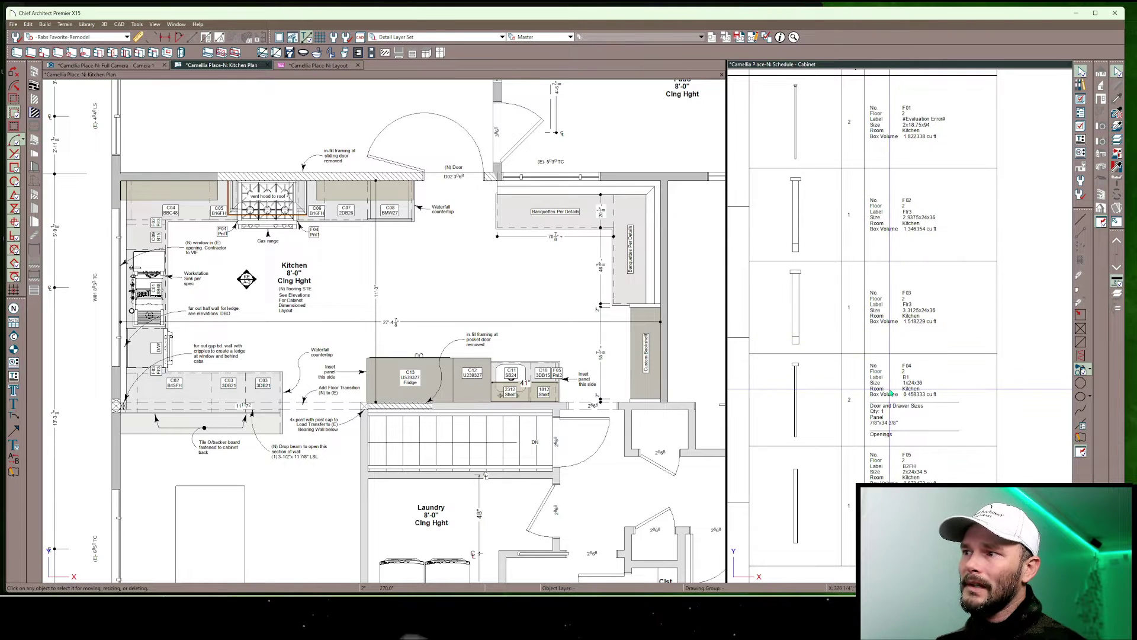
scroll(891, 393, "down", 1)
scroll(898, 373, "down", 1)
scroll(933, 355, "down", 1)
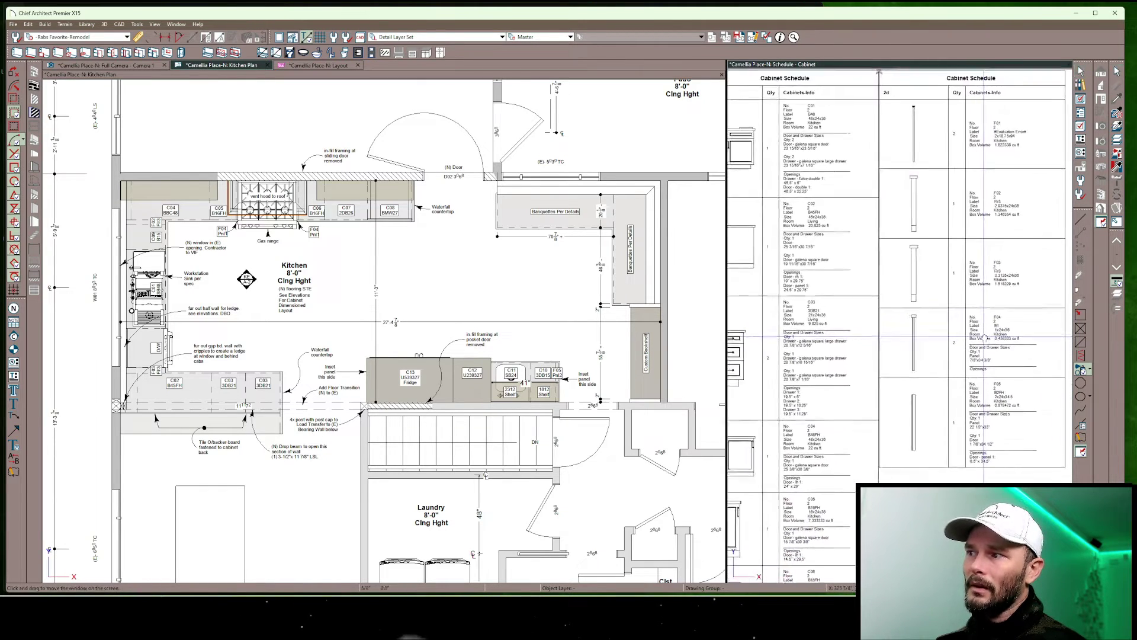
scroll(978, 320, "up", 1)
scroll(951, 267, "up", 1)
scroll(924, 213, "up", 1)
scroll(903, 173, "up", 1)
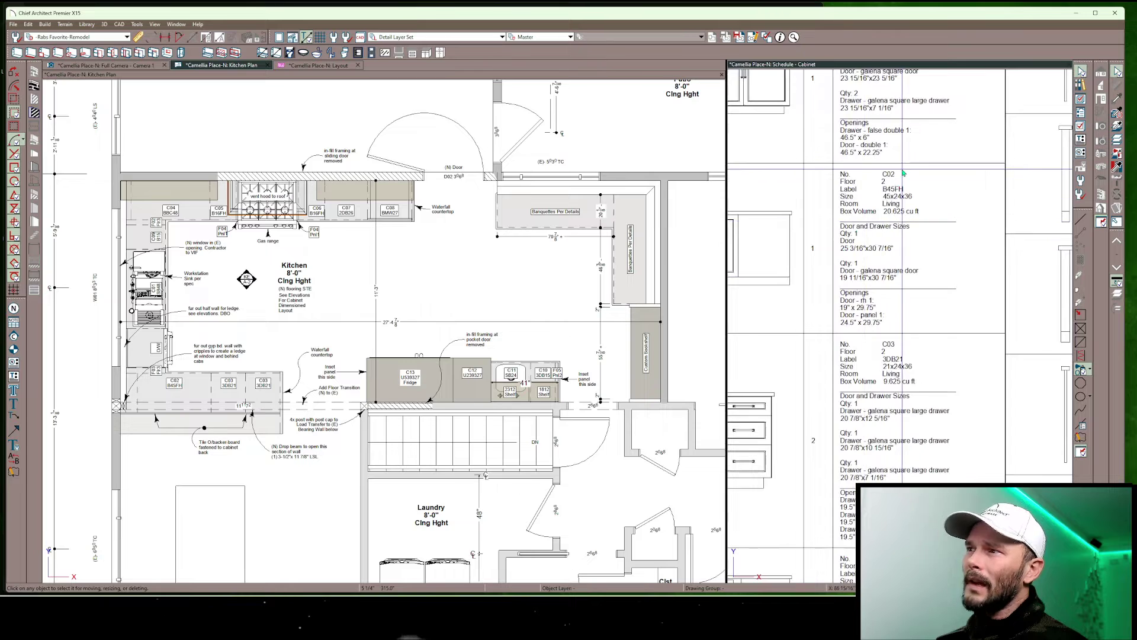
scroll(903, 173, "up", 1)
scroll(904, 173, "up", 1)
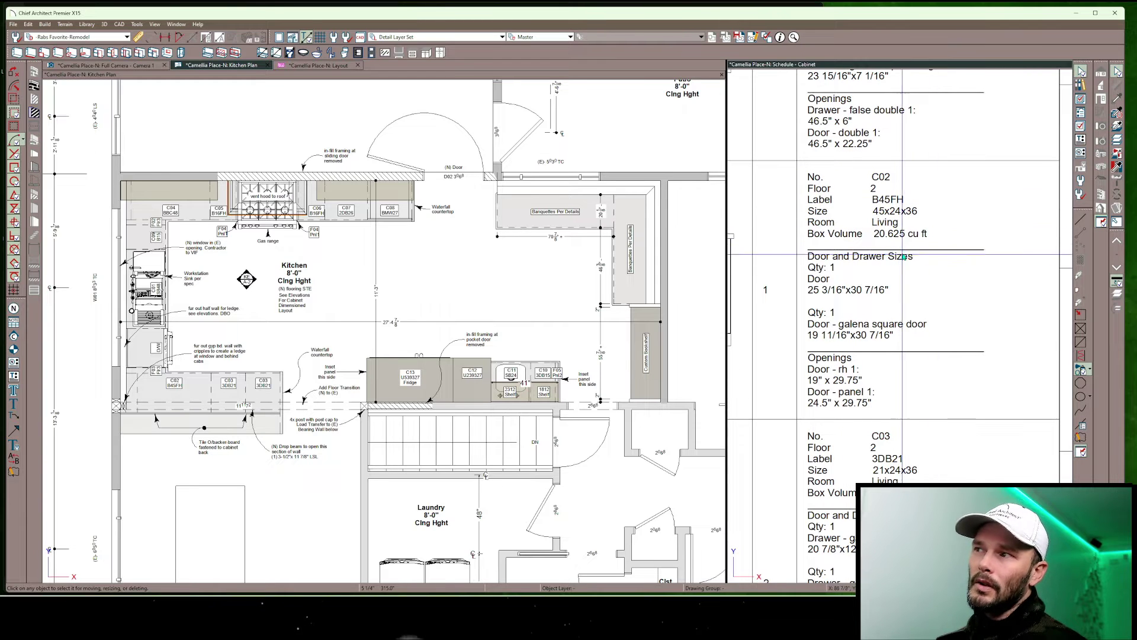
scroll(887, 218, "up", 1)
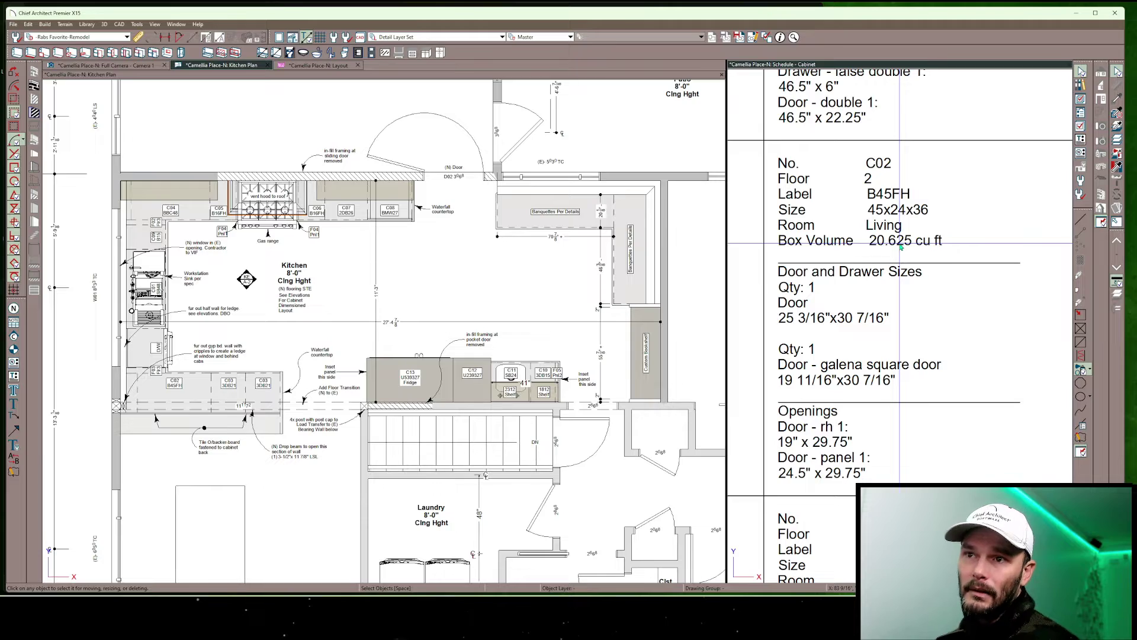
scroll(179, 154, "up", 2)
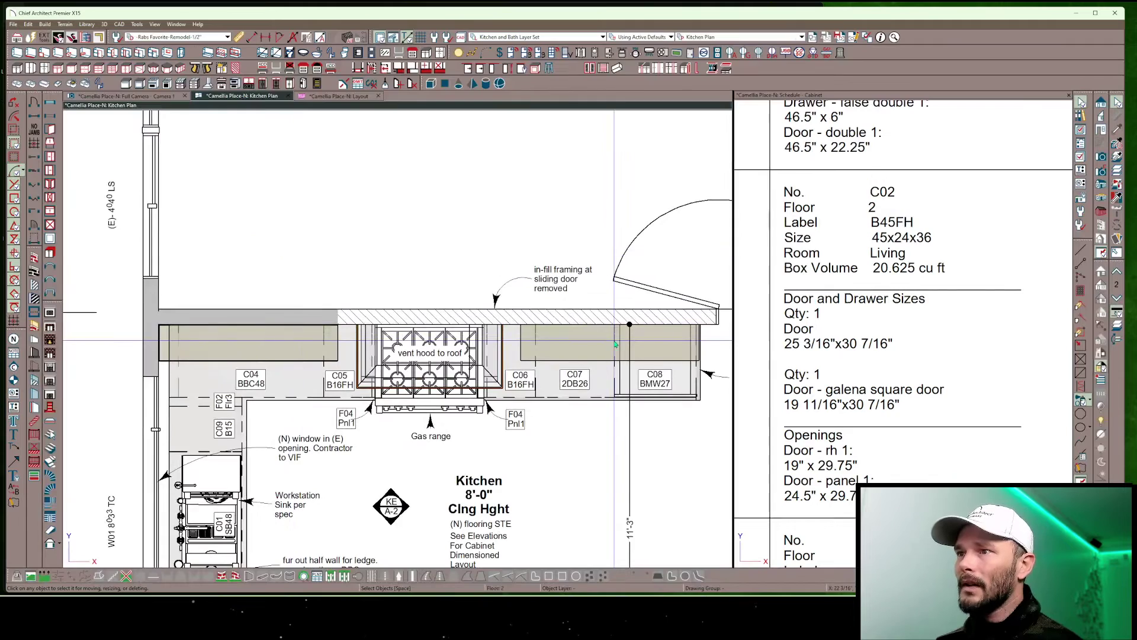
Select the wall shelf above cabinet C04 and open its Shelf Specification
left_click(615, 344)
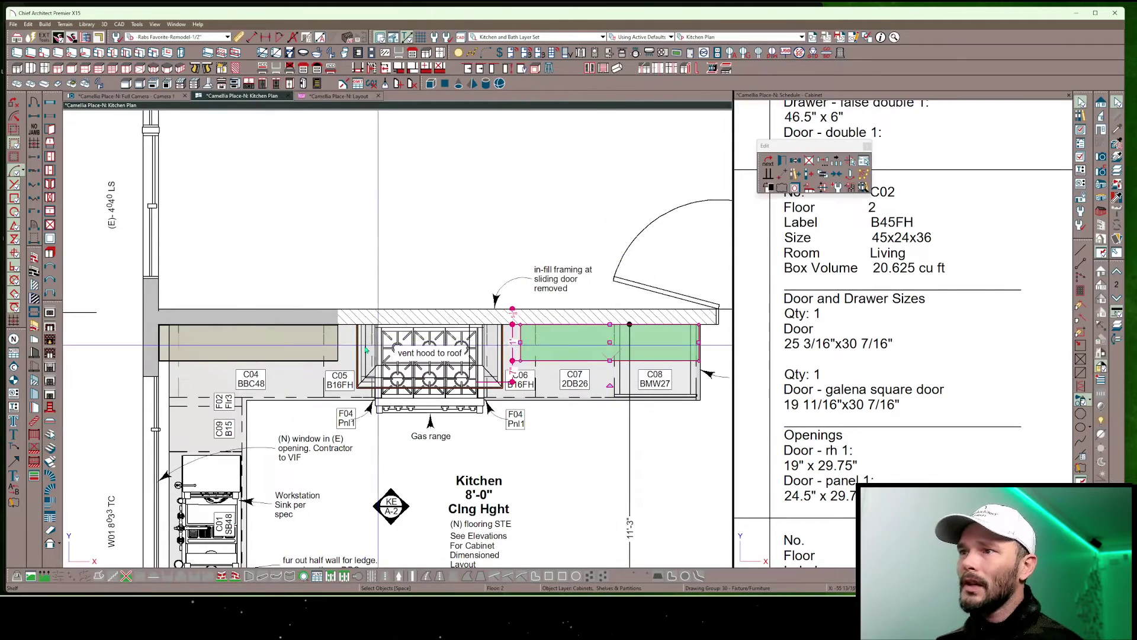
key("Escape")
left_click(248, 343)
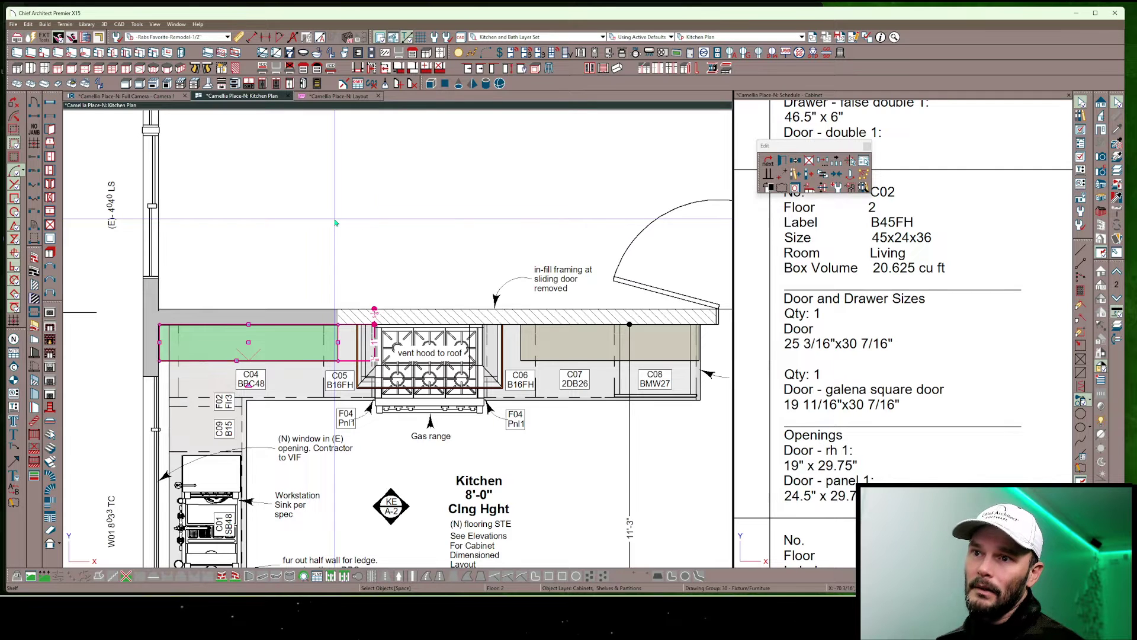
key("Return")
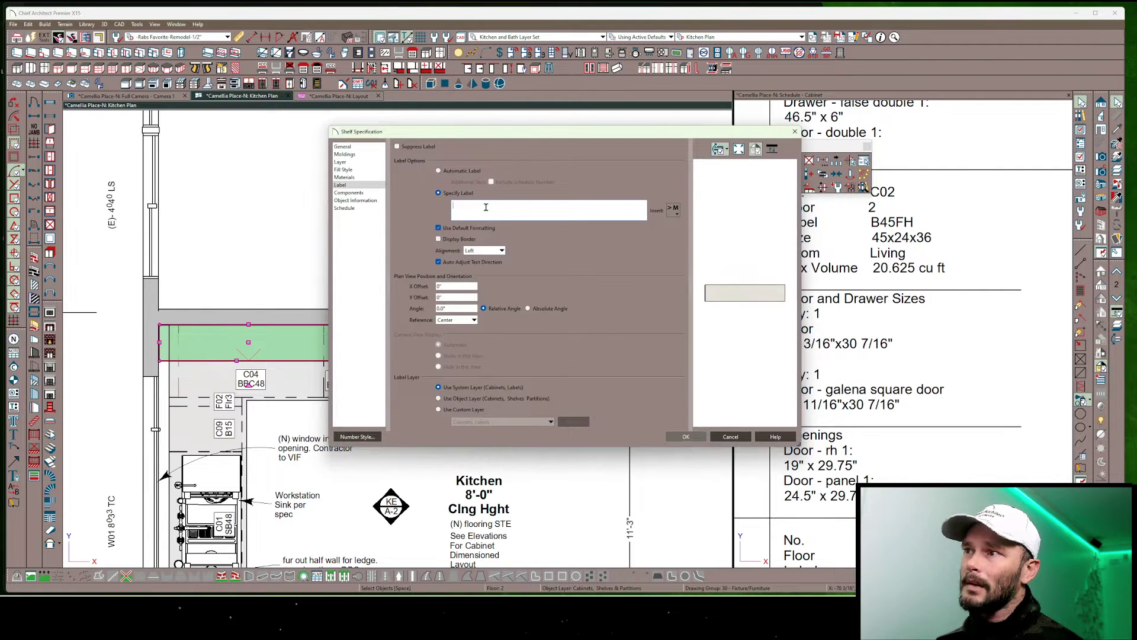
type("%width%")
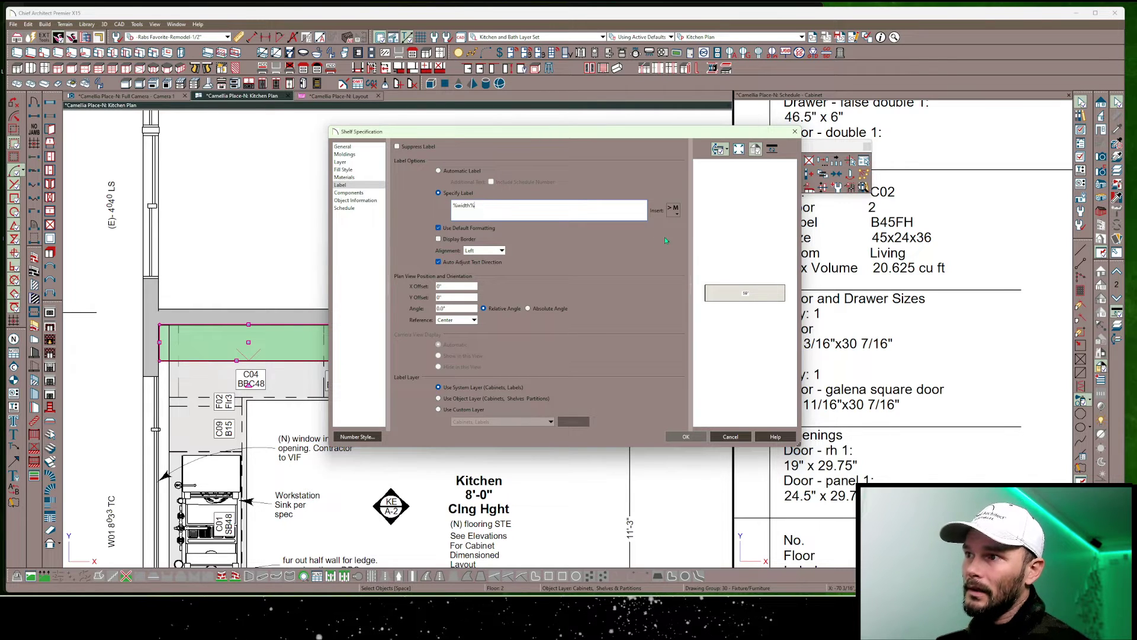
scroll(740, 274, "up", 5)
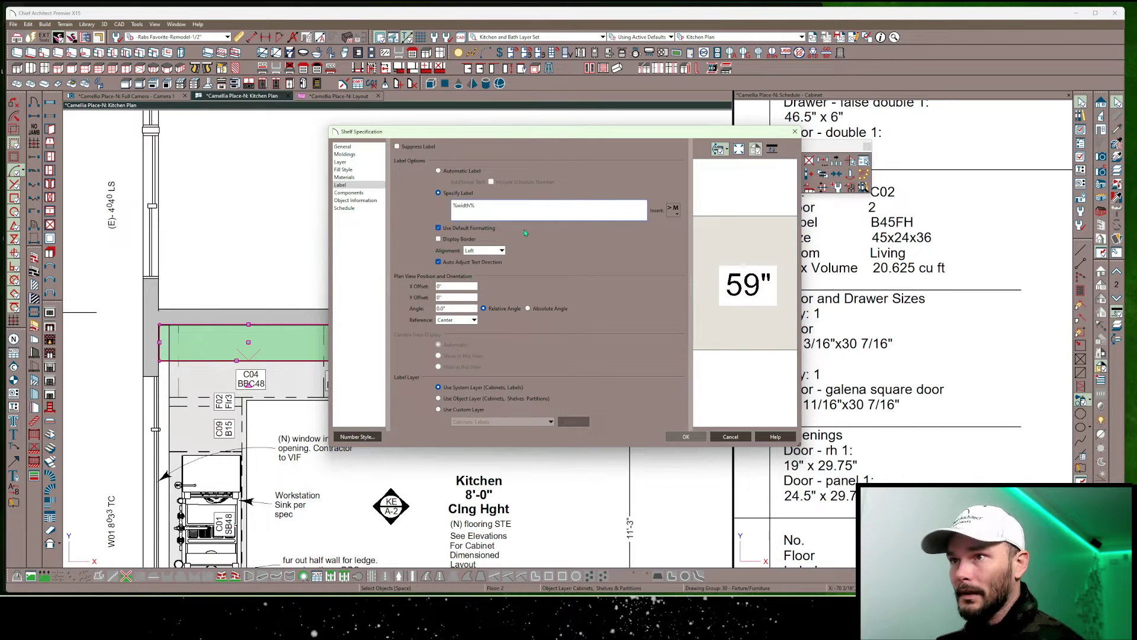
type(".to_")
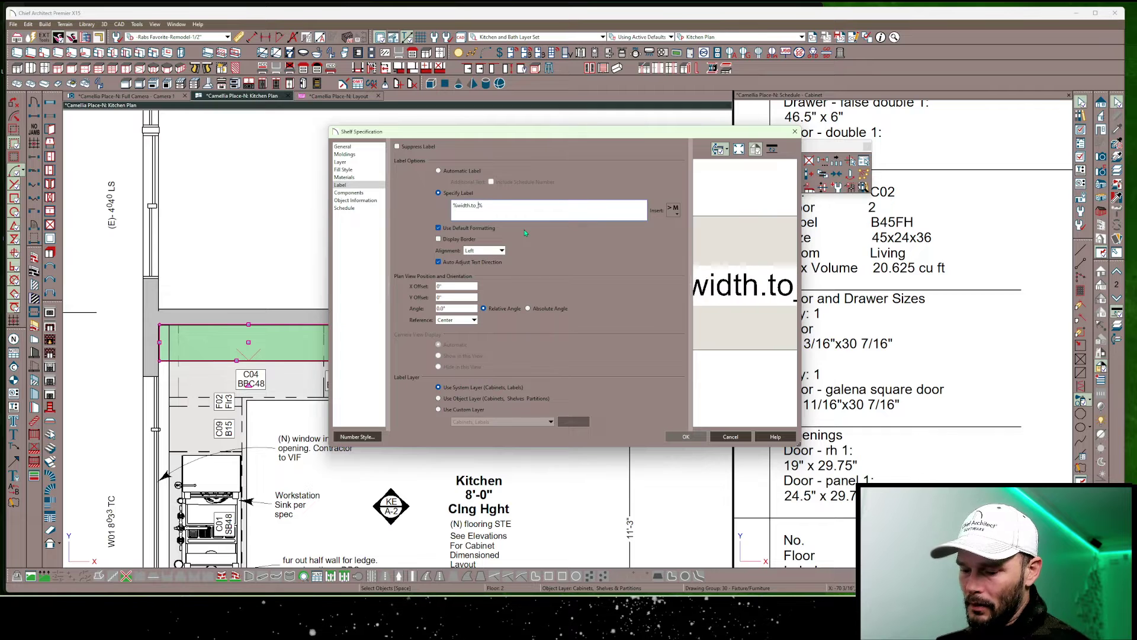
type("f")
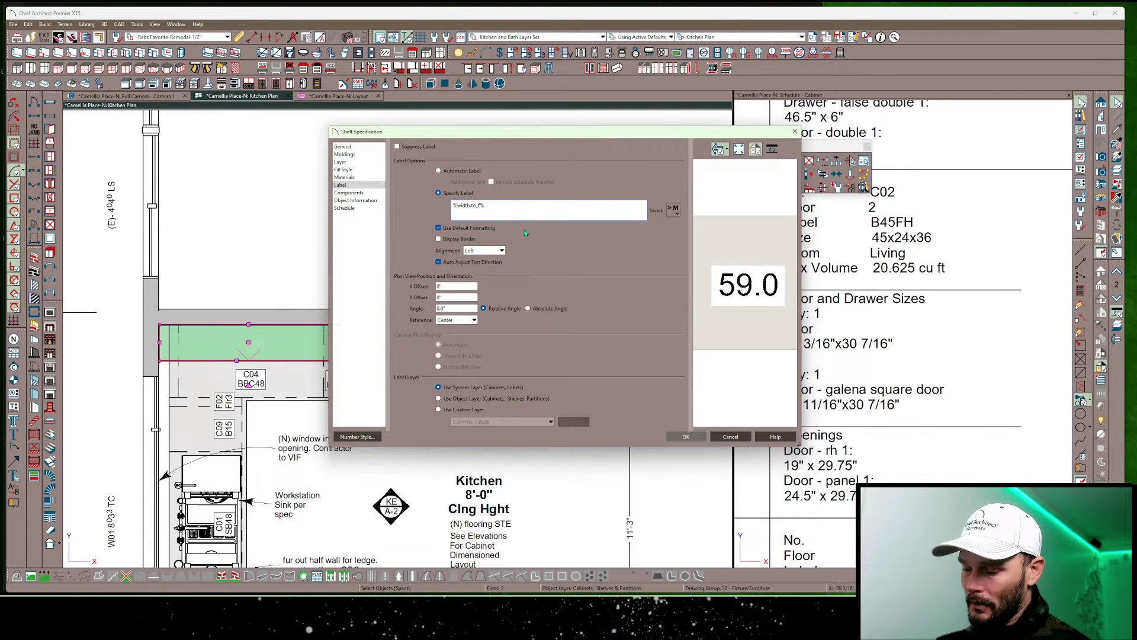
type(".round")
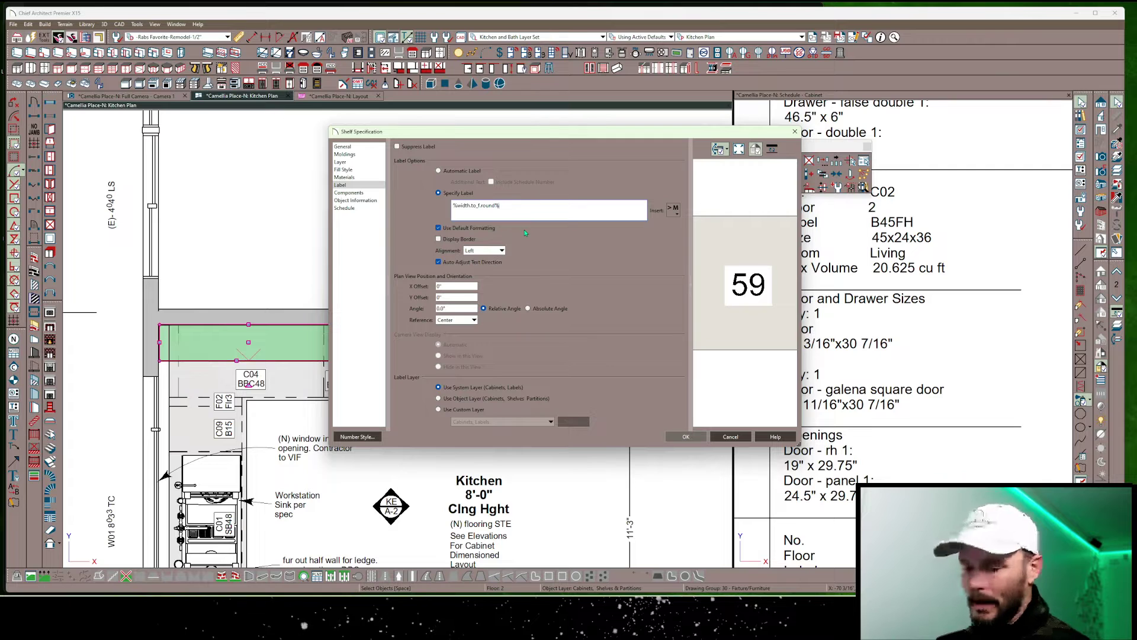
type("%")
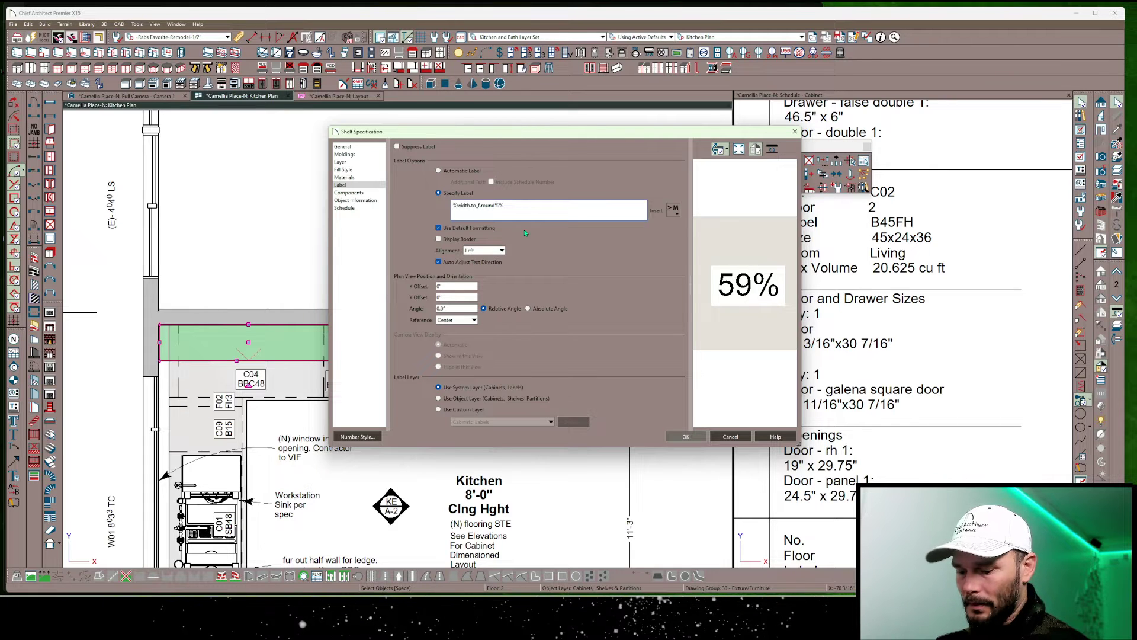
type("%heig")
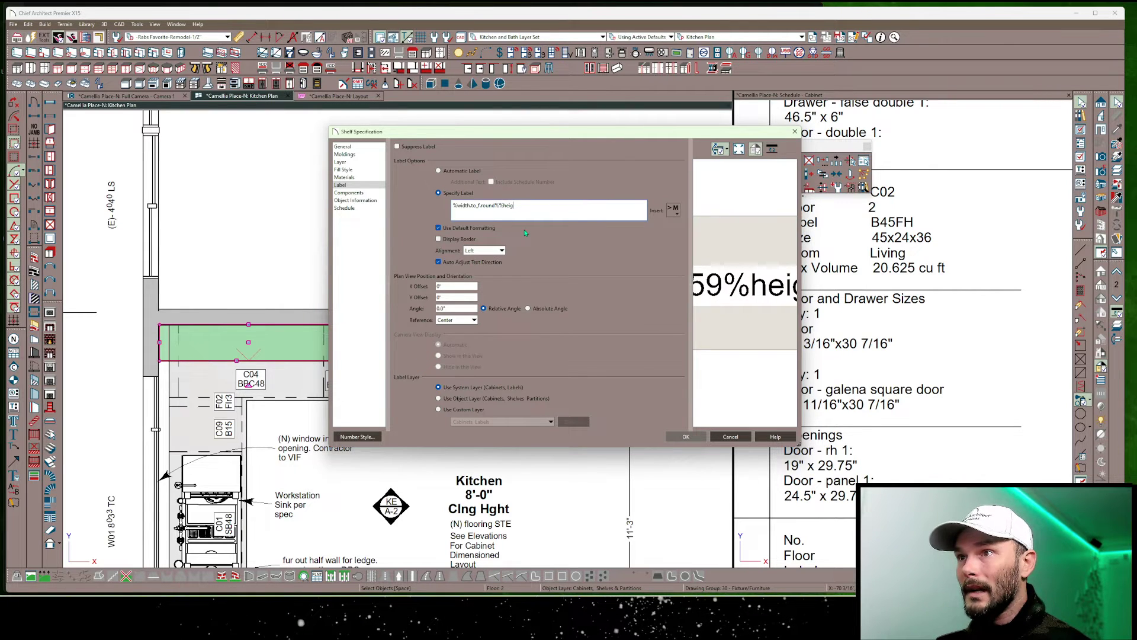
type("ht")
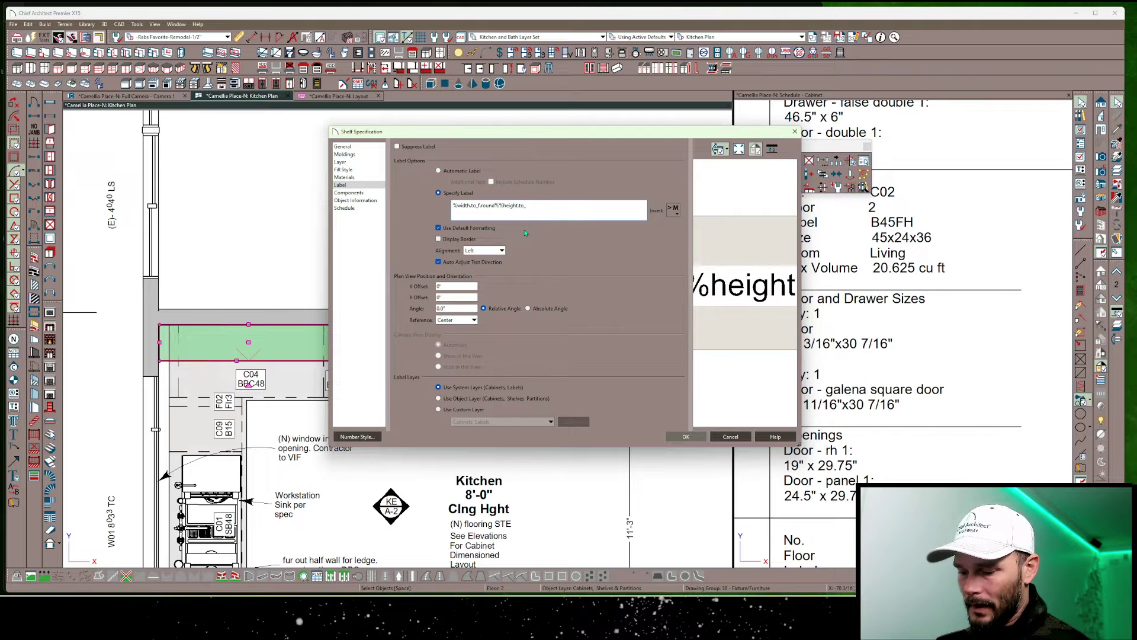
type(".t")
Correct the custom label to '%width.to_f.round%x%depth.to_f.round% Shelf', checking the Insert Macro list
key("BackSpace")
key("BackSpace")
key("BackSpace")
key("BackSpace")
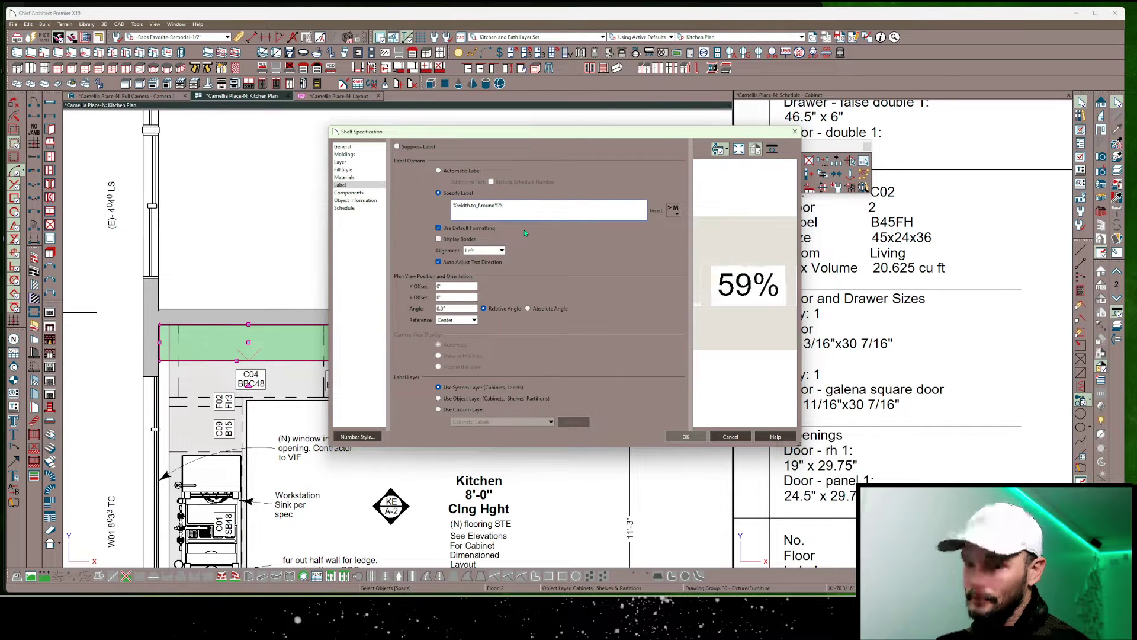
type("depth")
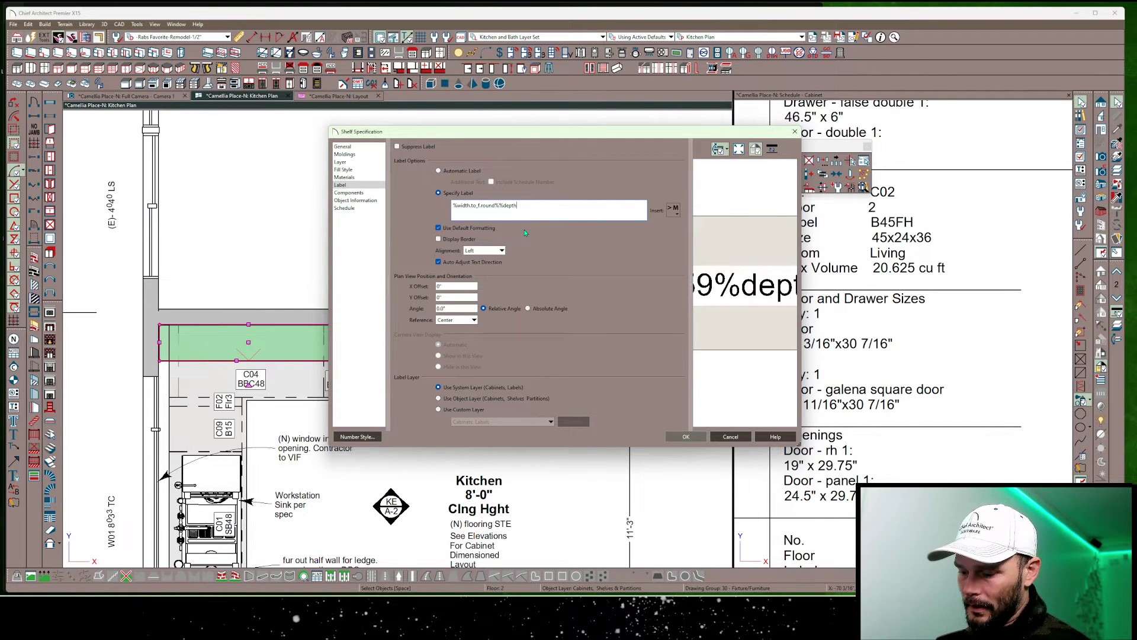
type(".")
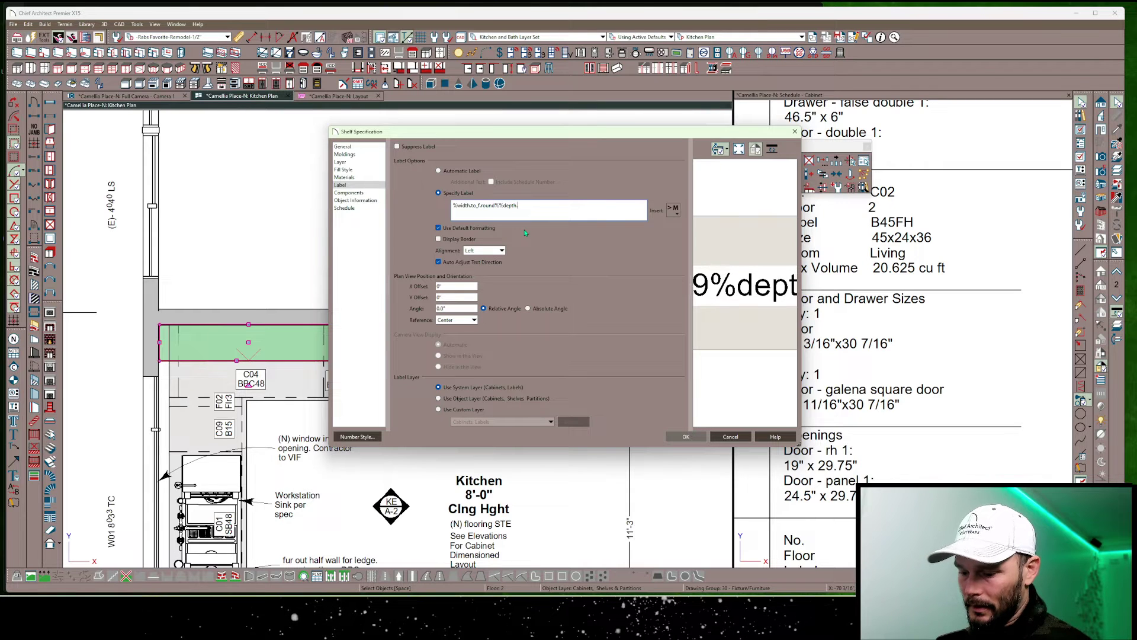
type("to")
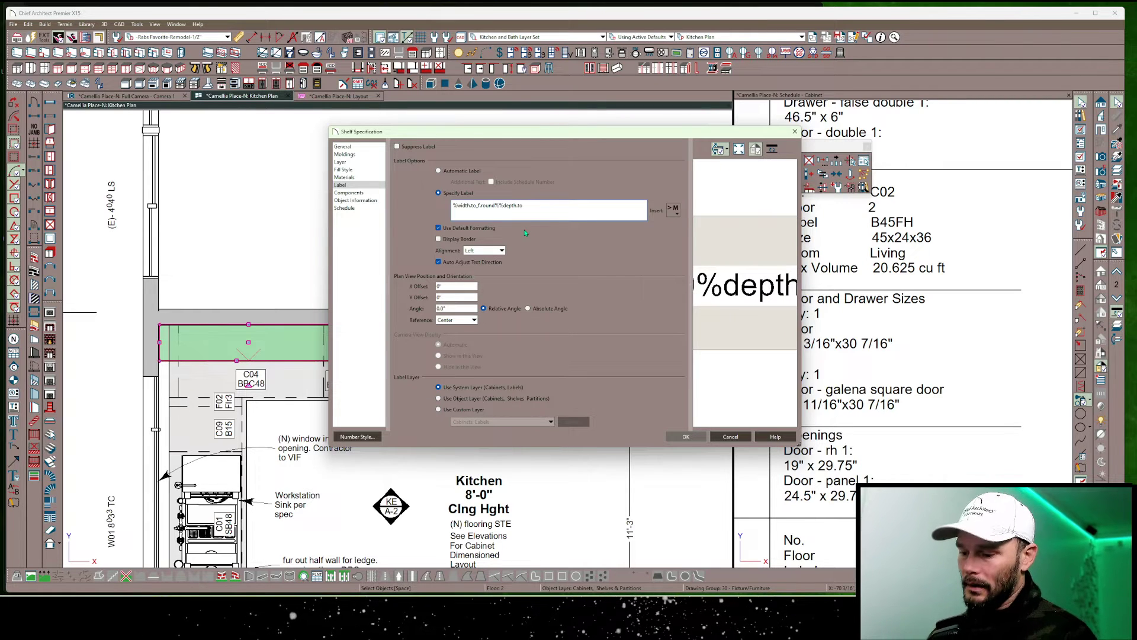
type("_f.rou")
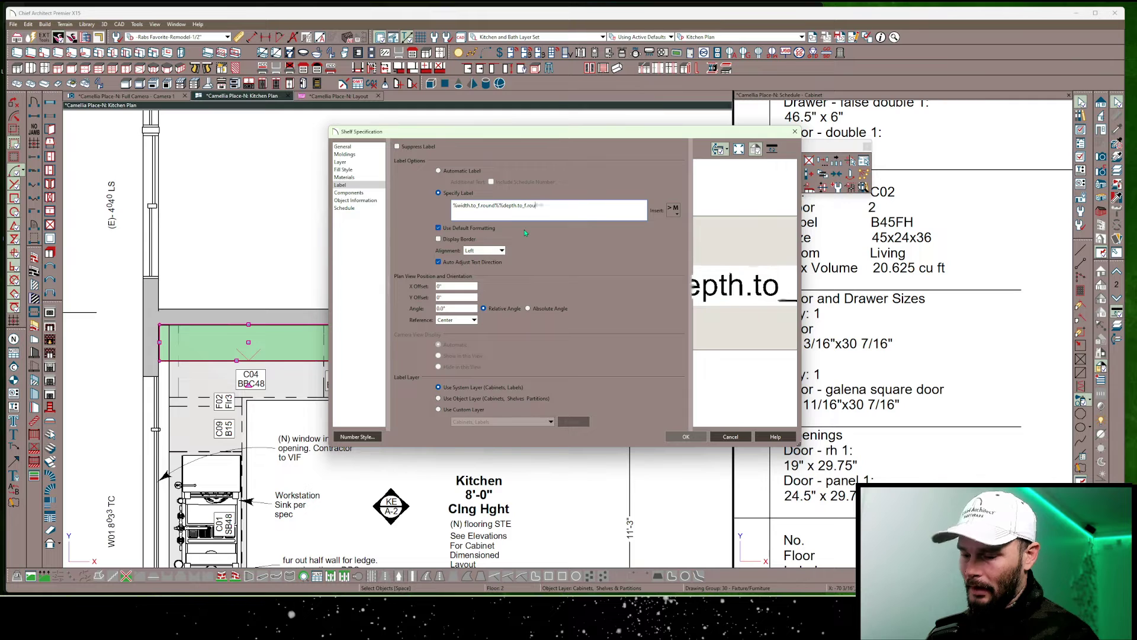
type("nd%")
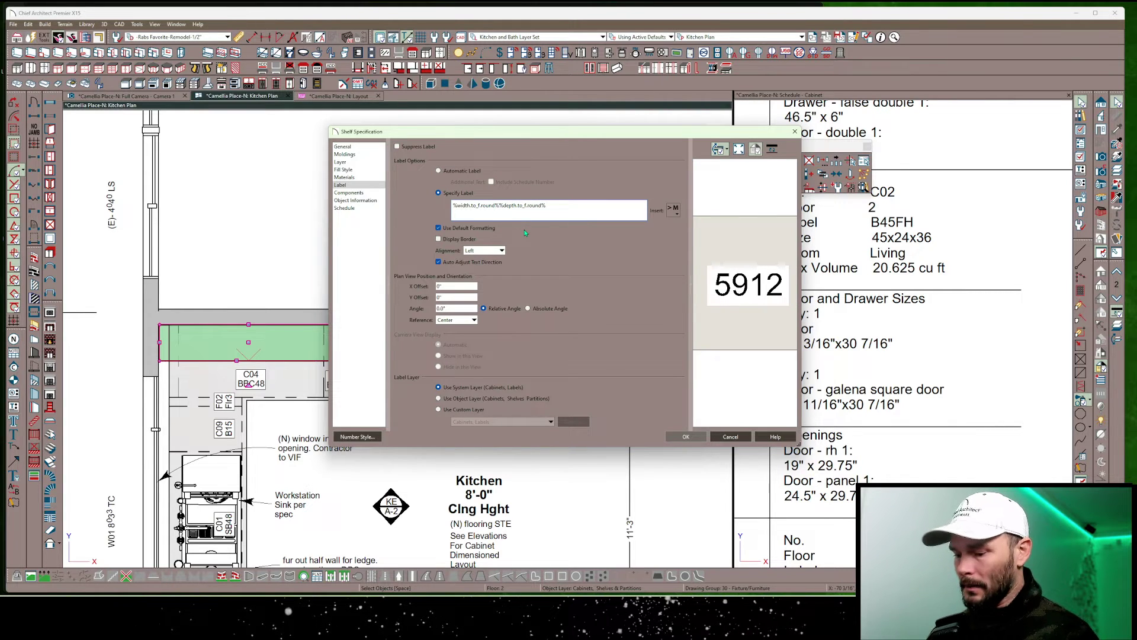
type("%")
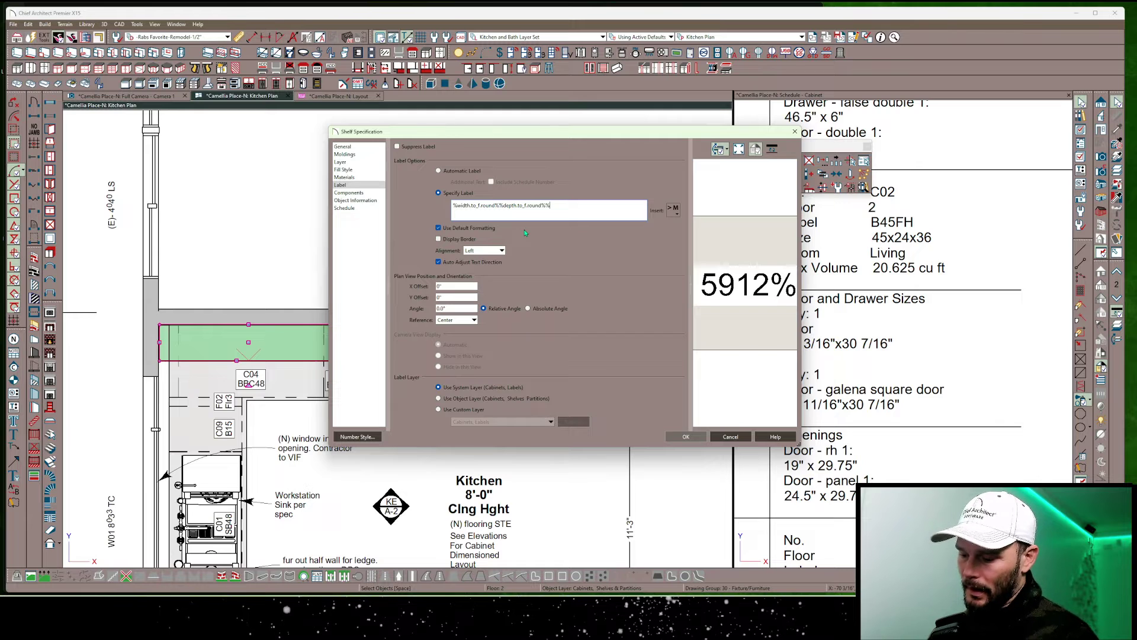
type("'")
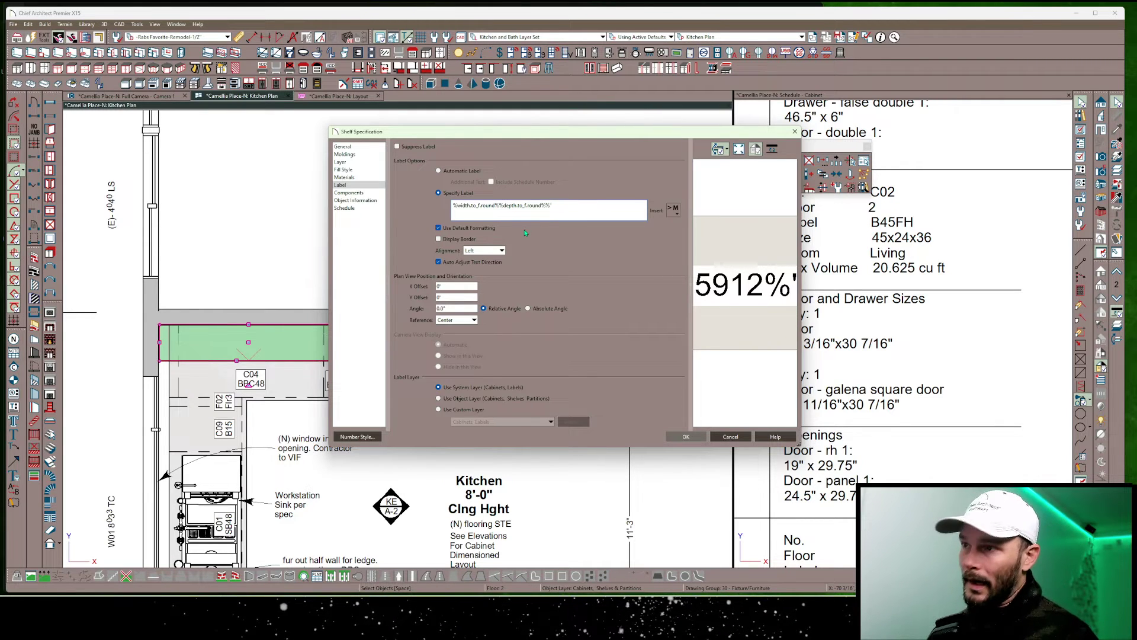
key("BackSpace")
type("\"\\n")
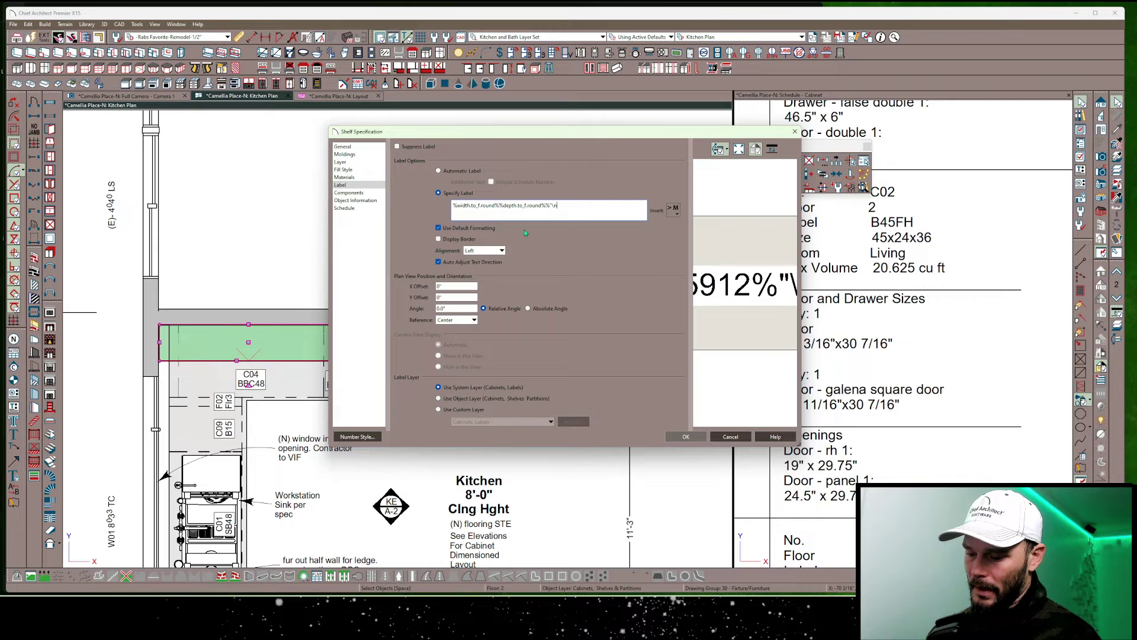
type("%")
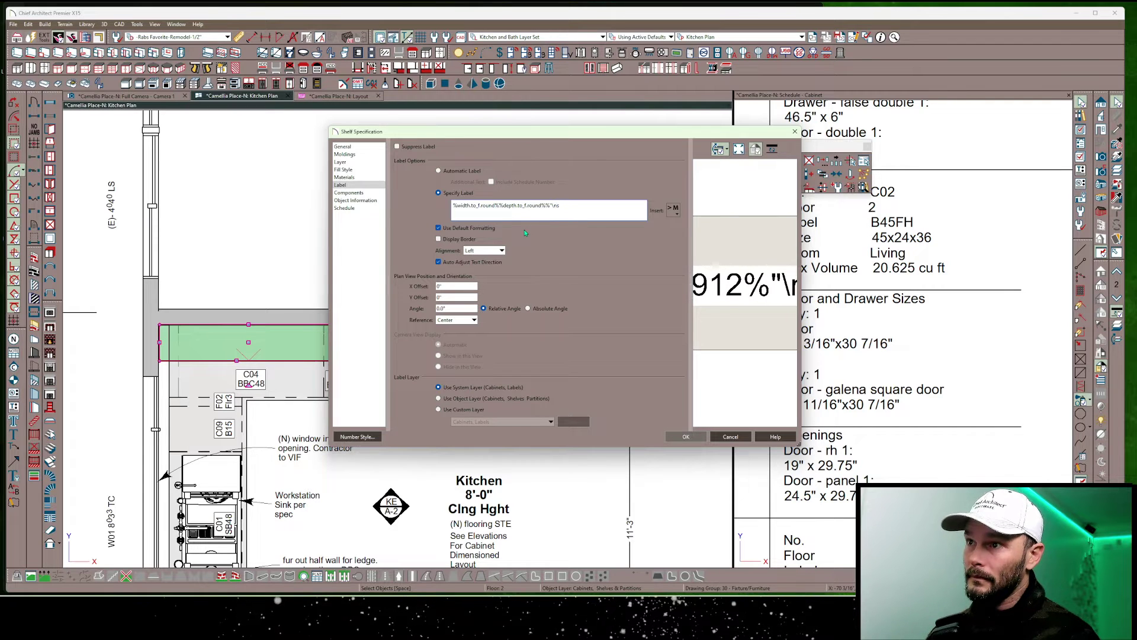
type("Shelf")
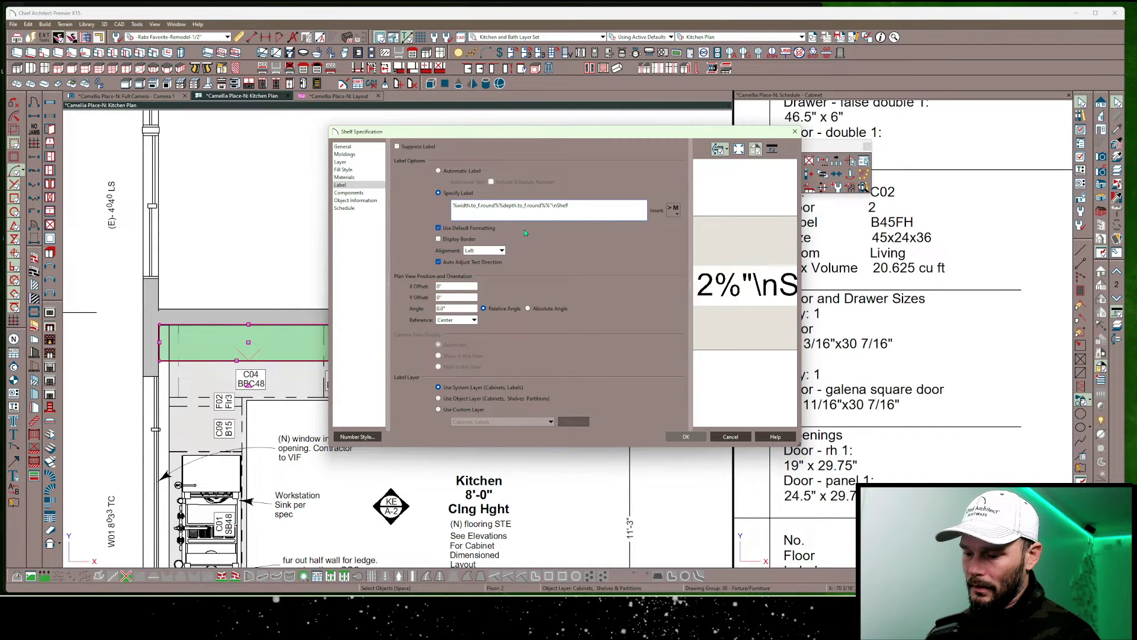
type("\"")
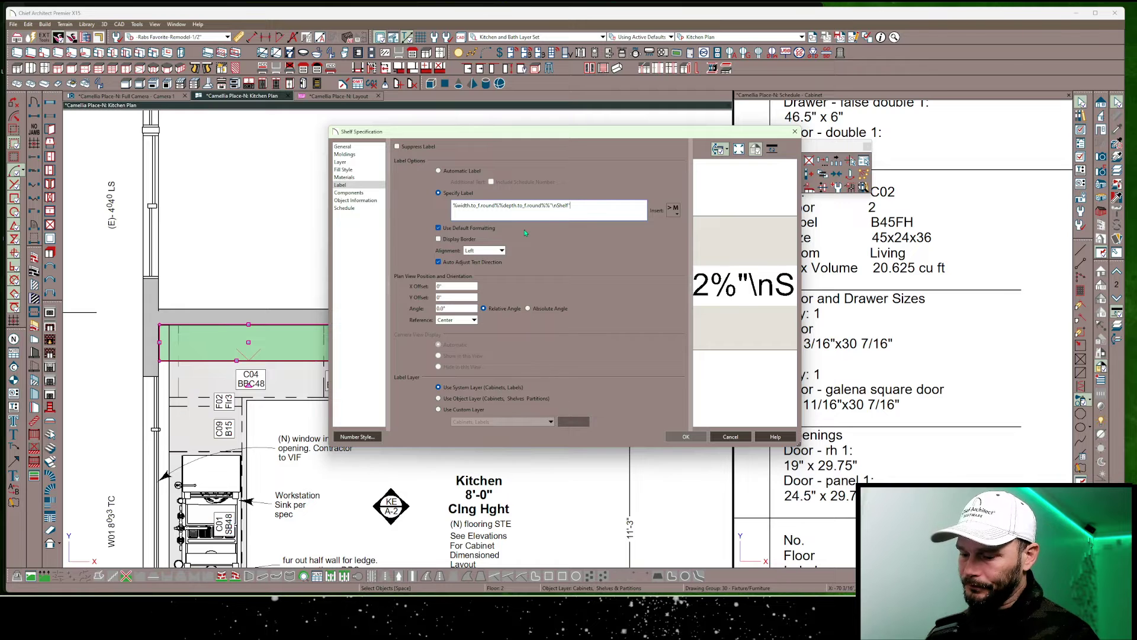
type("%")
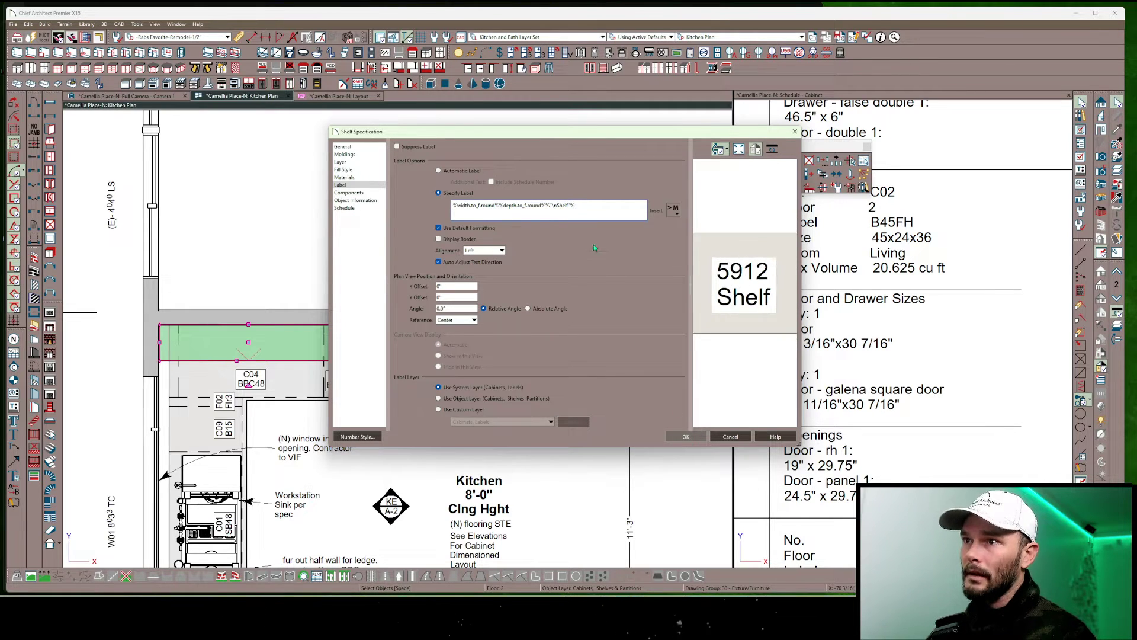
key("ctrl+a")
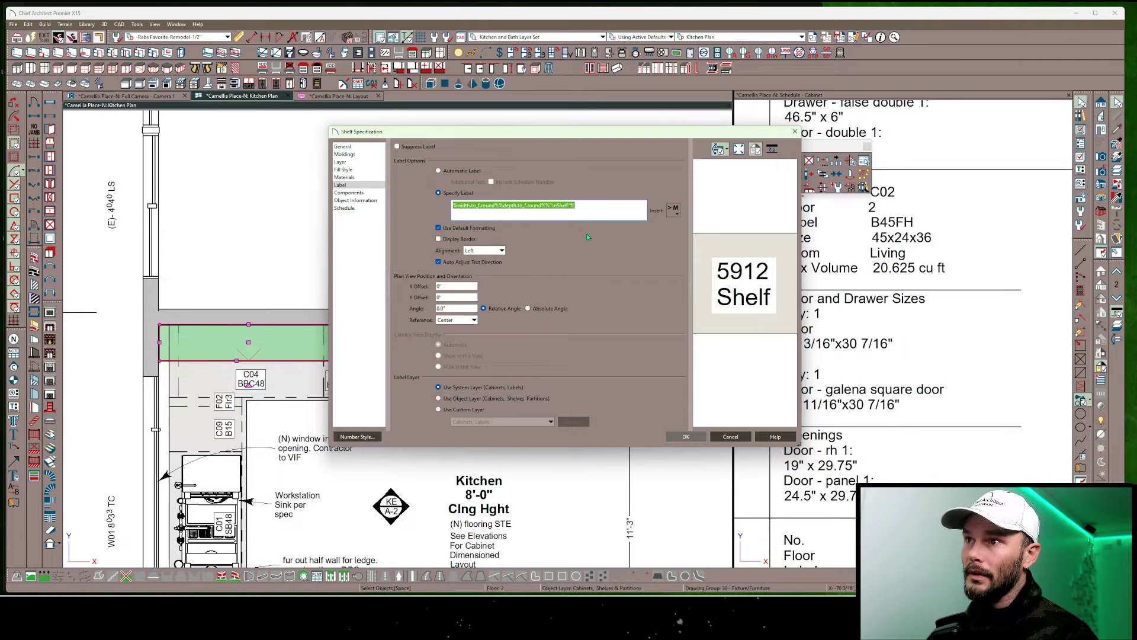
left_click(585, 205)
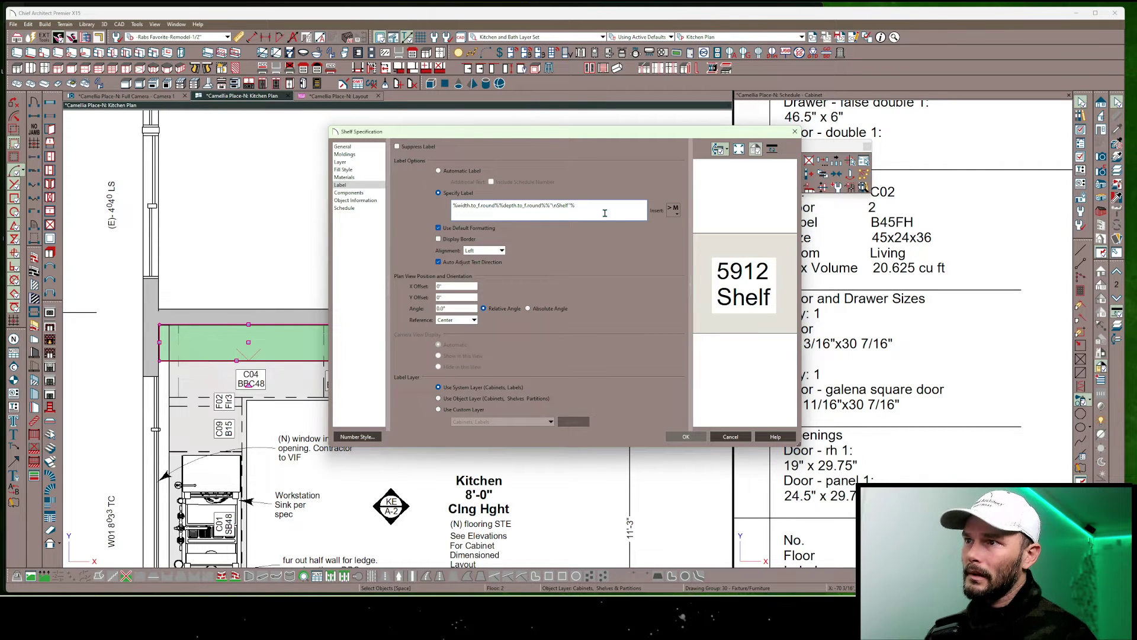
type("%")
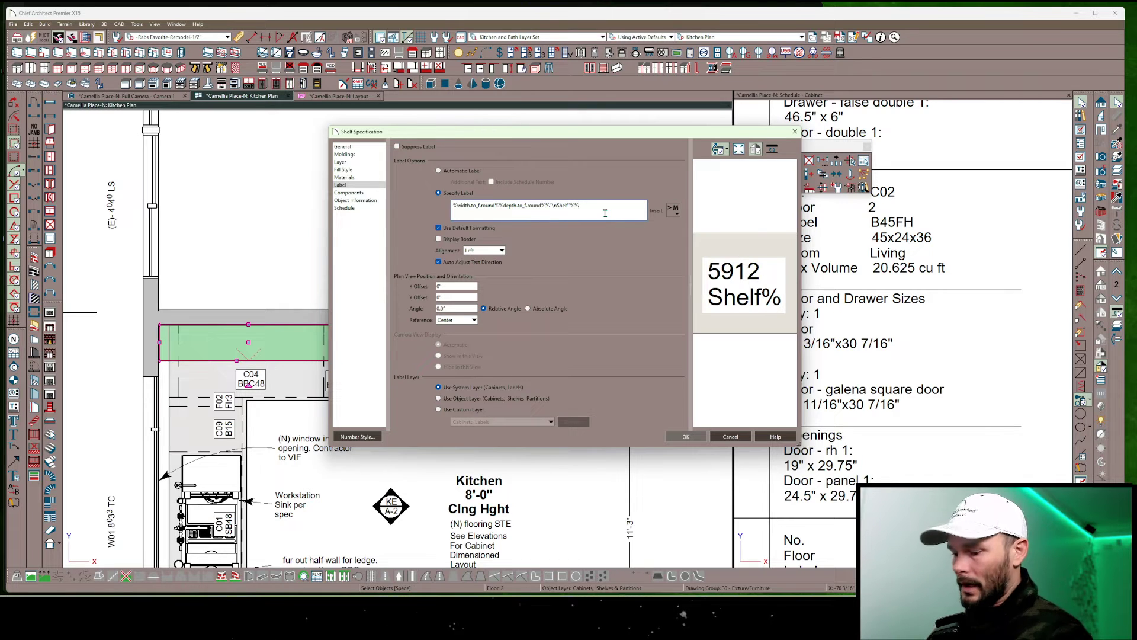
key("BackSpace")
left_click(672, 208)
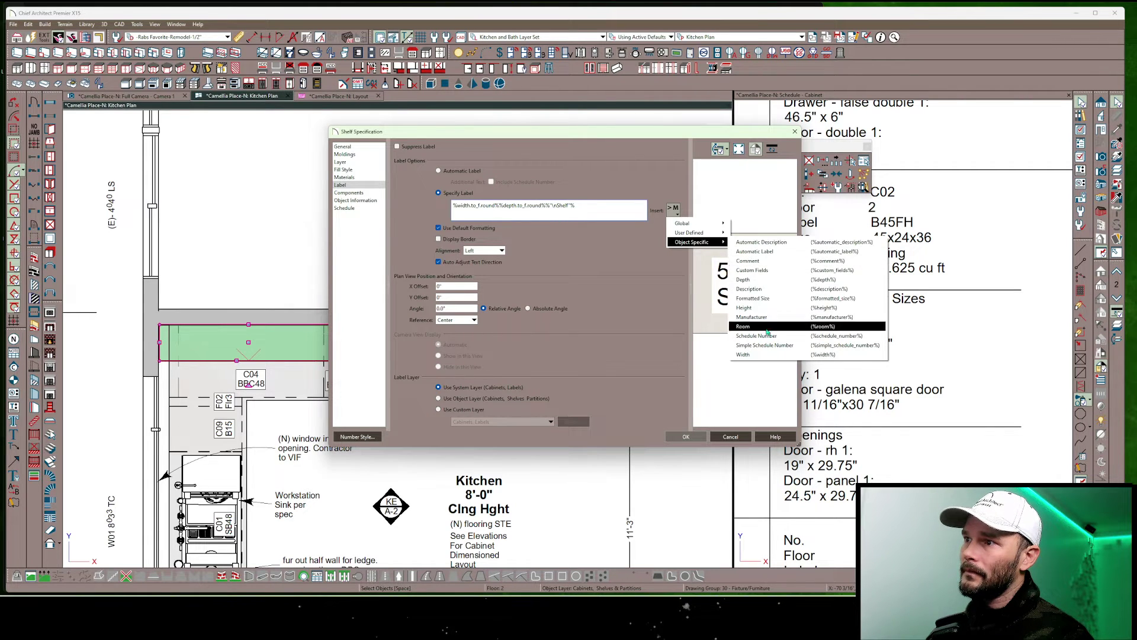
mouse_move(697, 224)
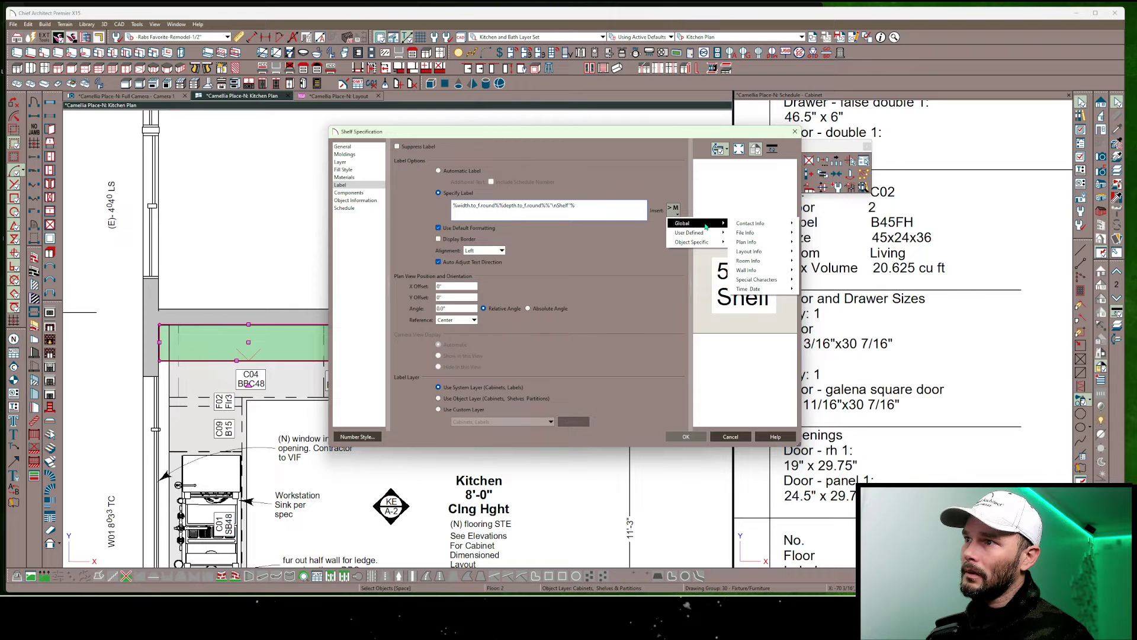
mouse_move(748, 261)
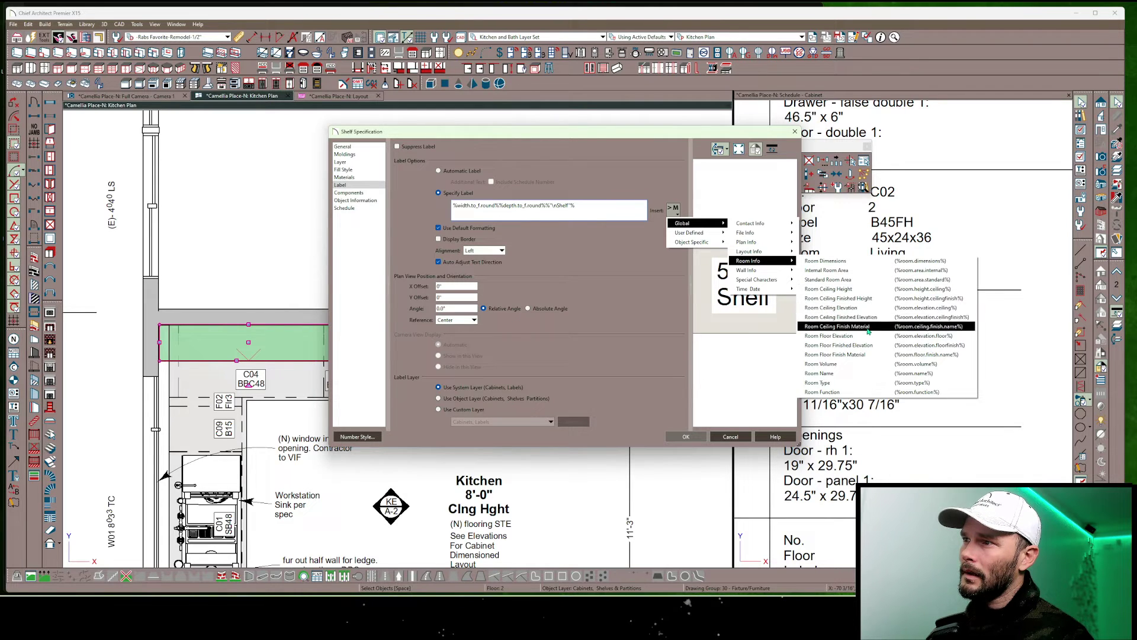
left_click(634, 244)
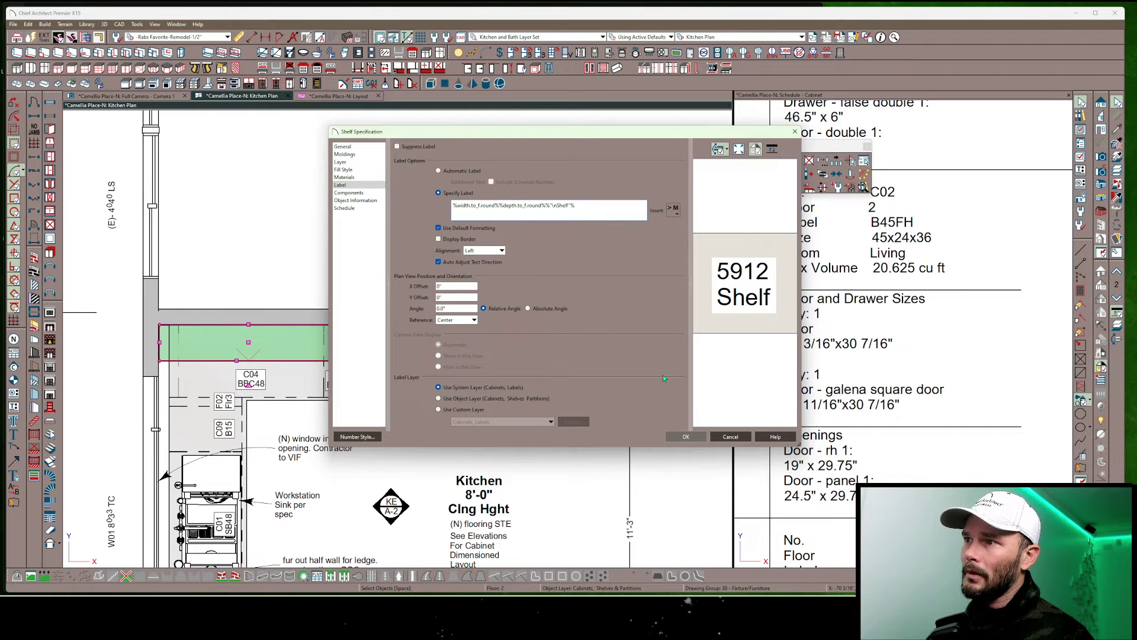
Accept the shelf label settings and briefly view the user-defined text macros list
left_click(697, 440)
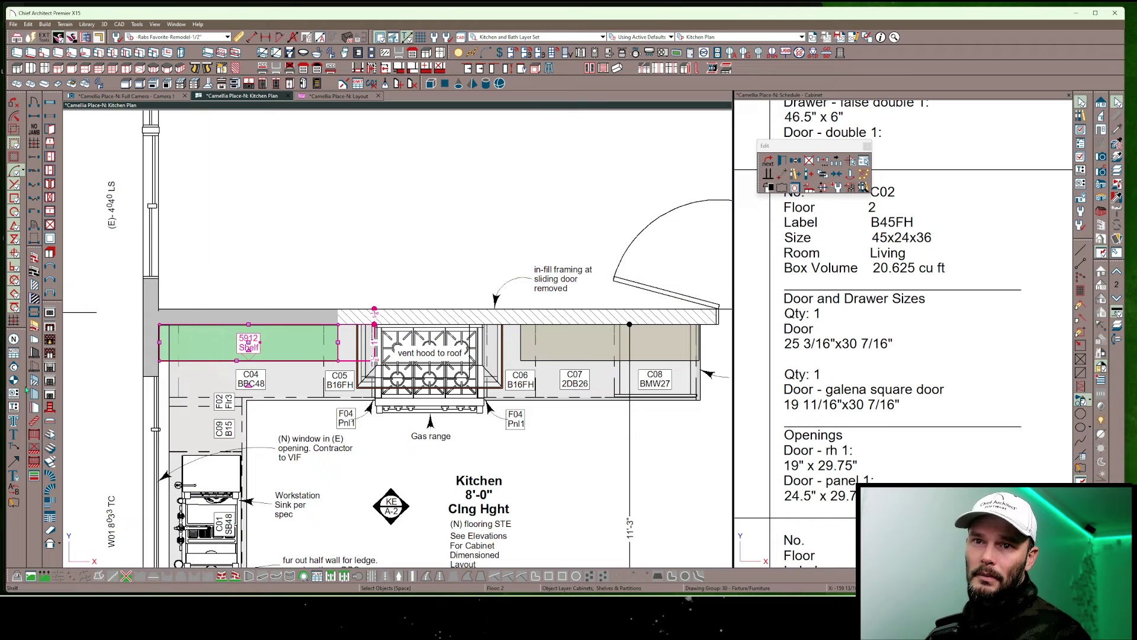
left_click(794, 187)
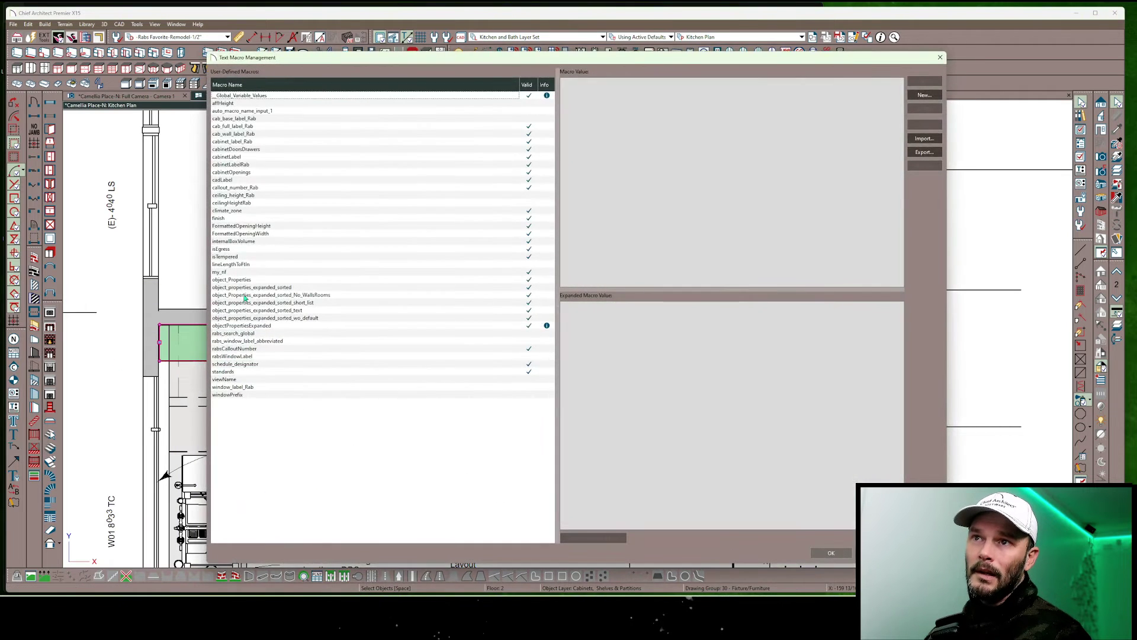
key("Escape")
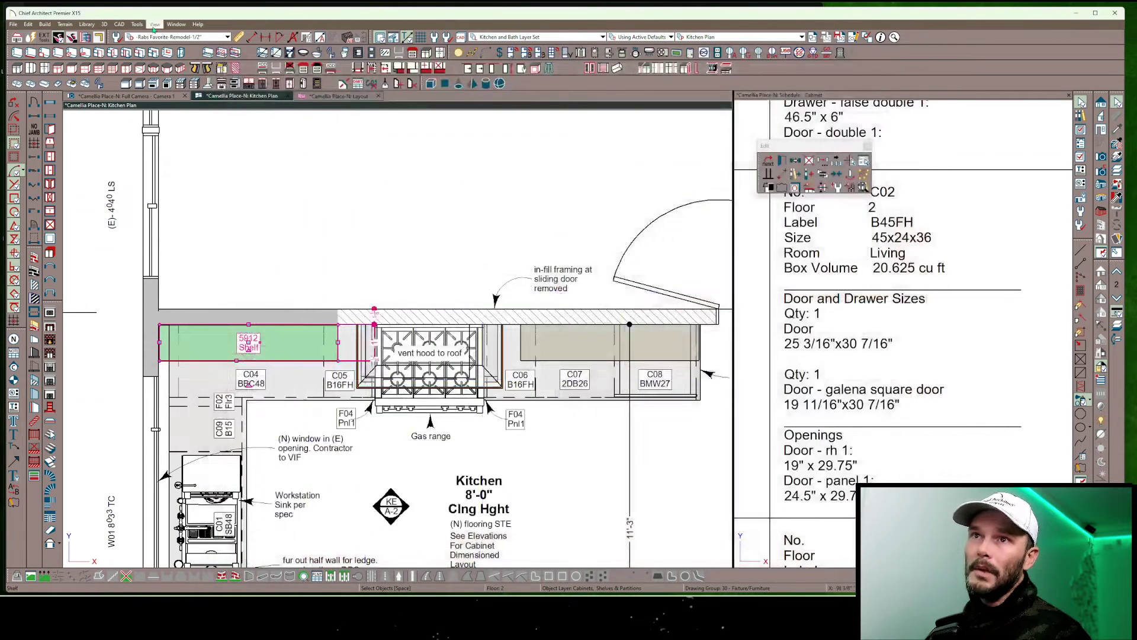
Inspect the object_Properties macro's contents in Text Macro Management
left_click(120, 23)
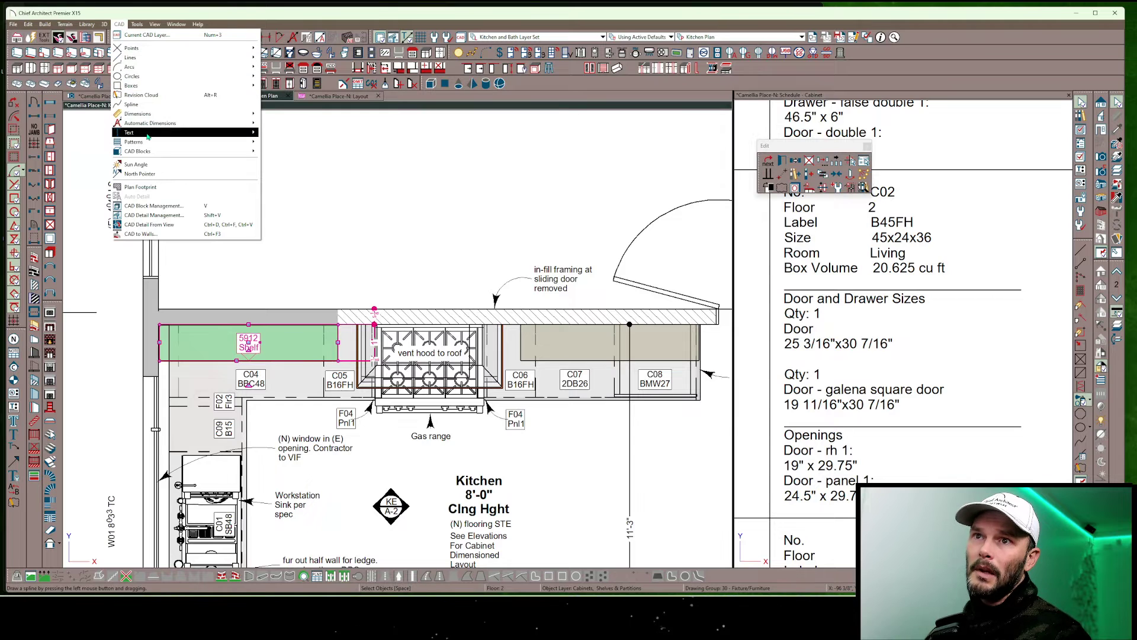
mouse_move(134, 132)
left_click(313, 206)
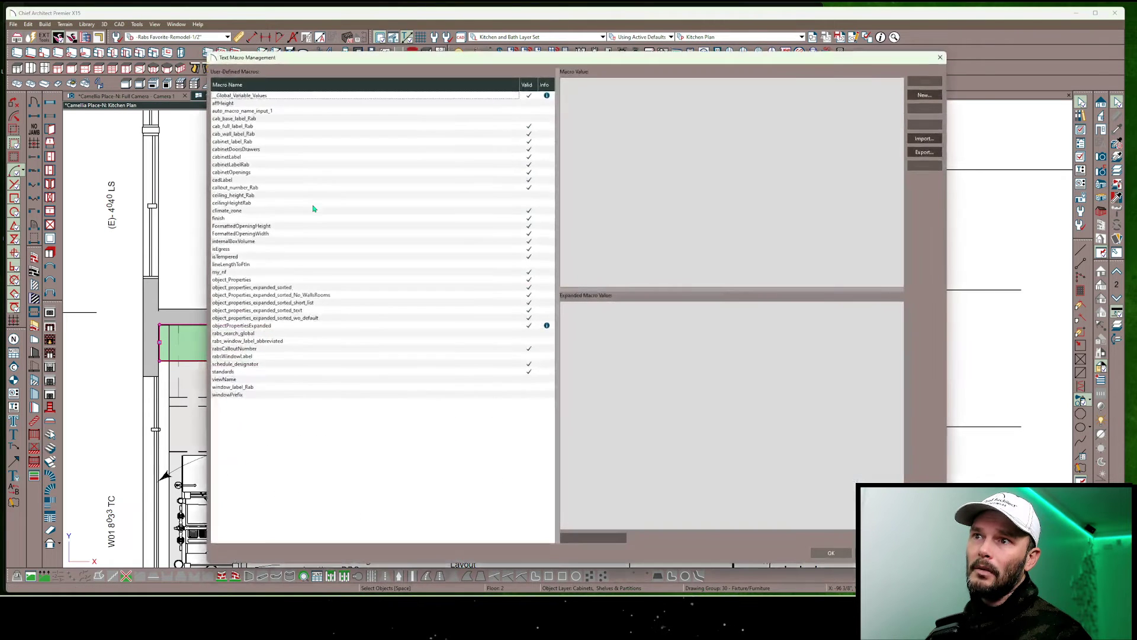
left_click(242, 281)
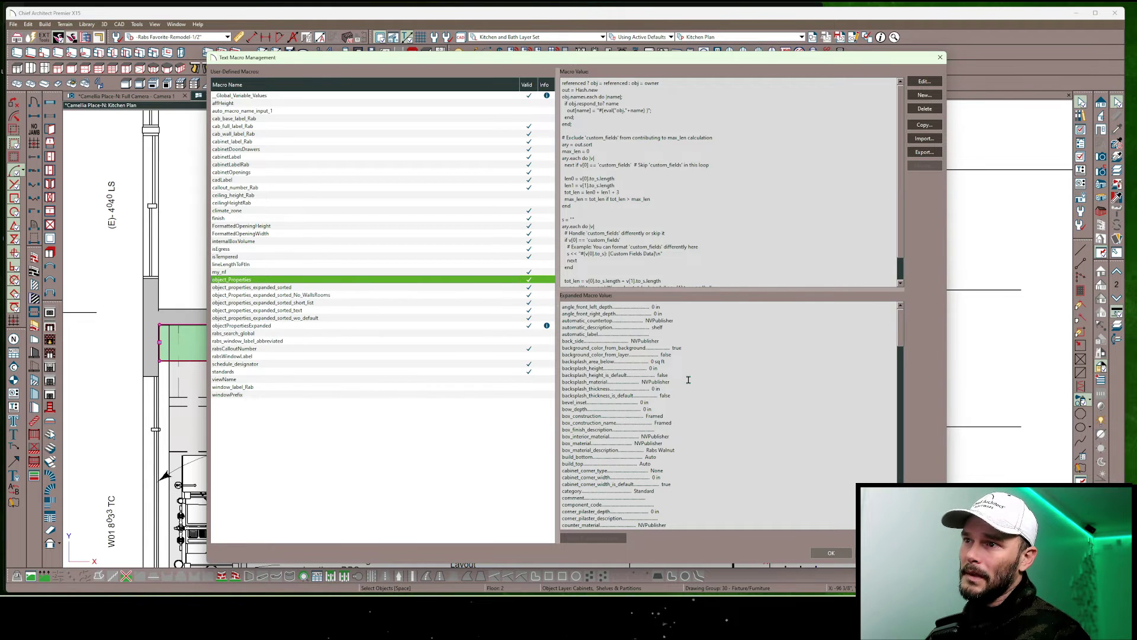
left_click(830, 552)
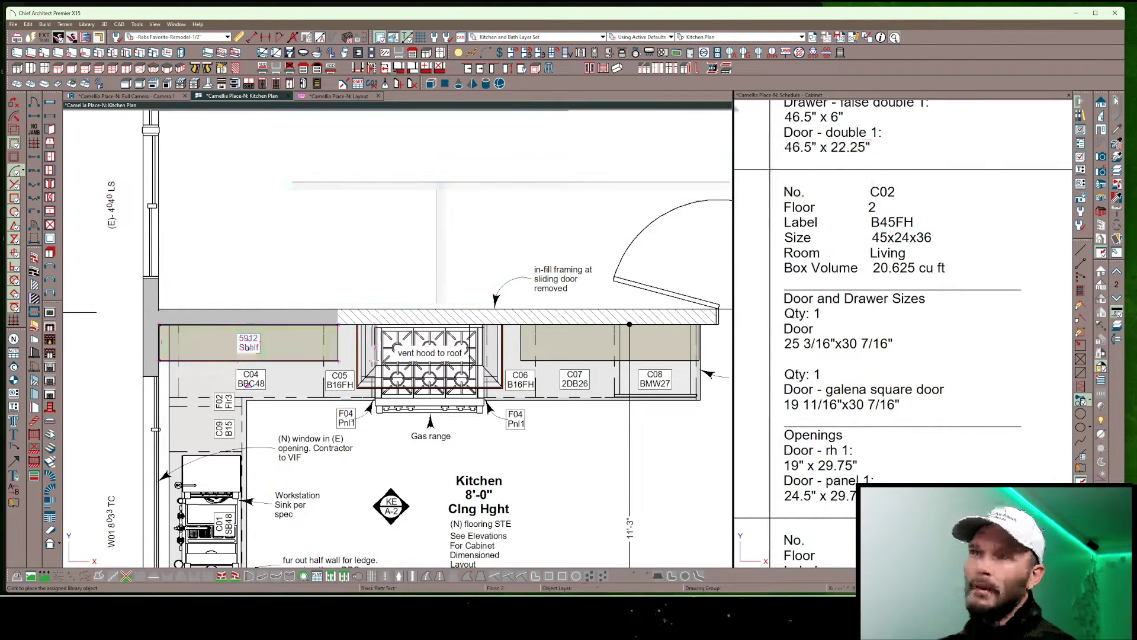
left_click(328, 221)
double_click(327, 220)
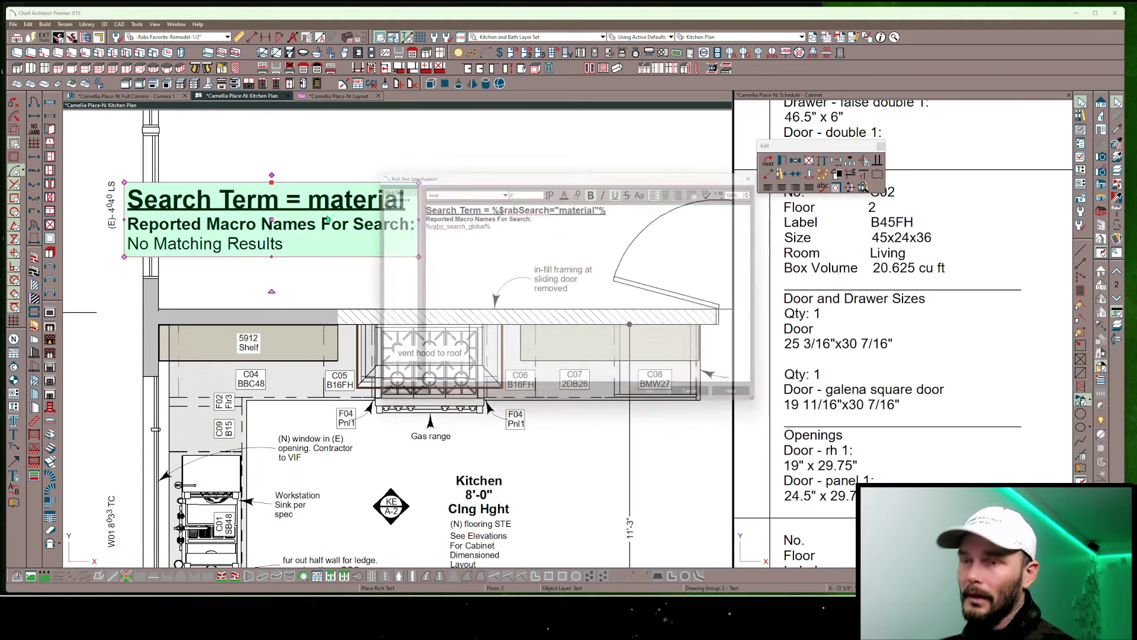
double_click(569, 203)
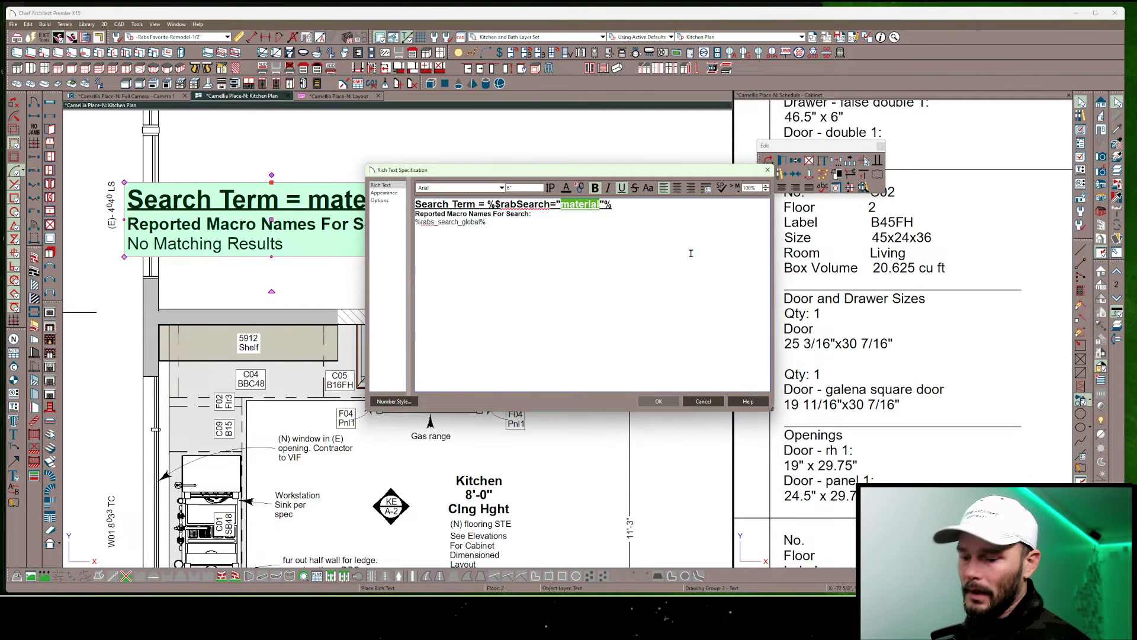
type("finis")
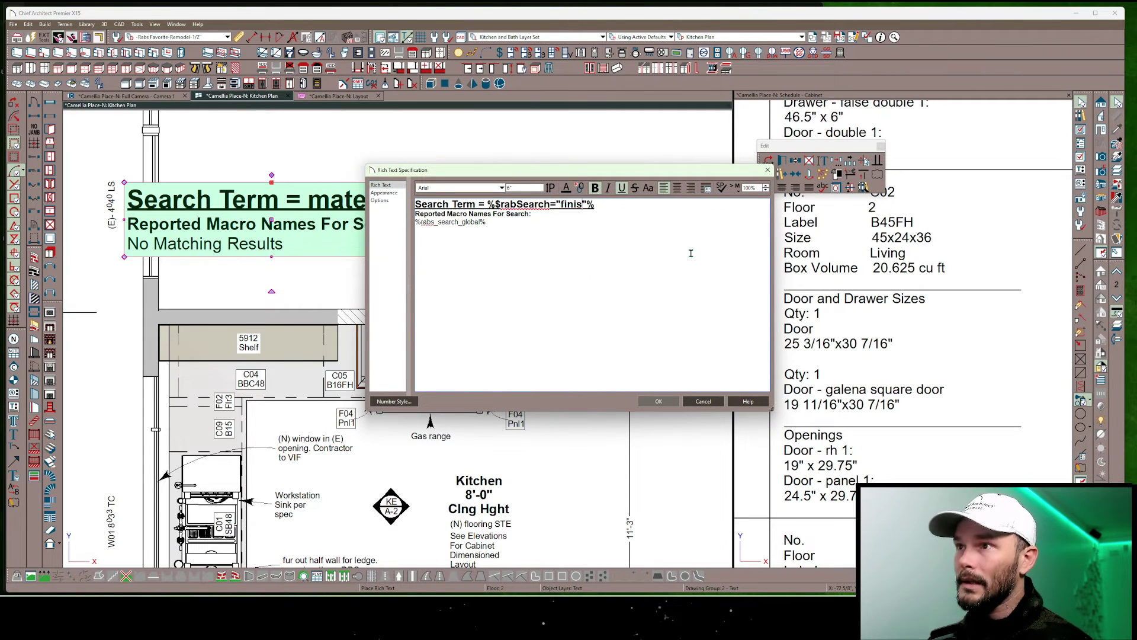
type("hed")
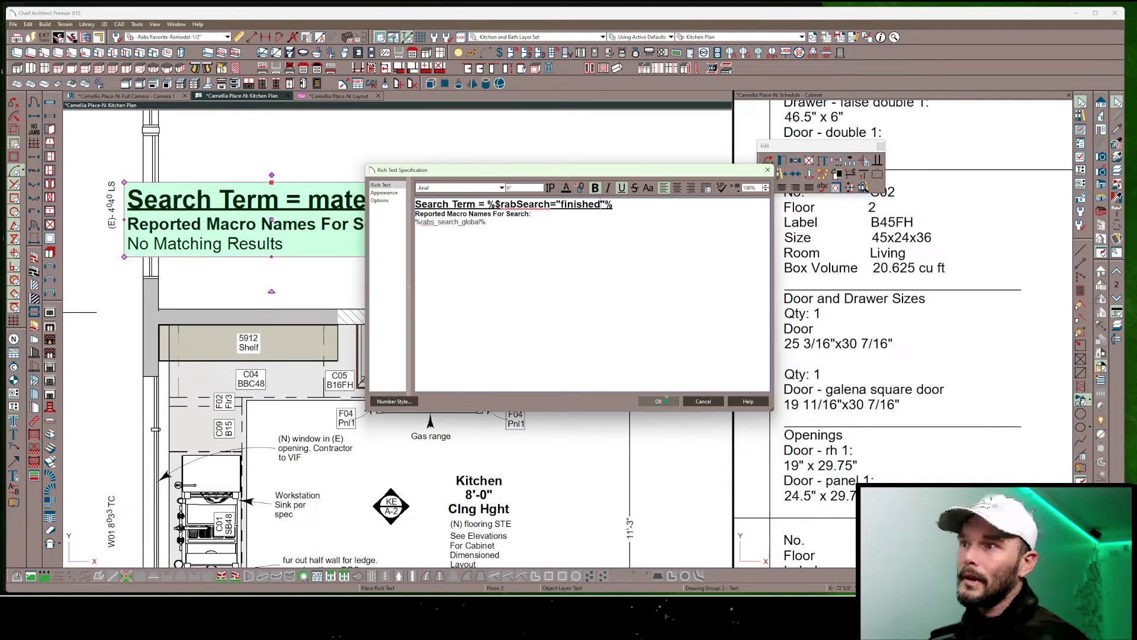
left_click(660, 401)
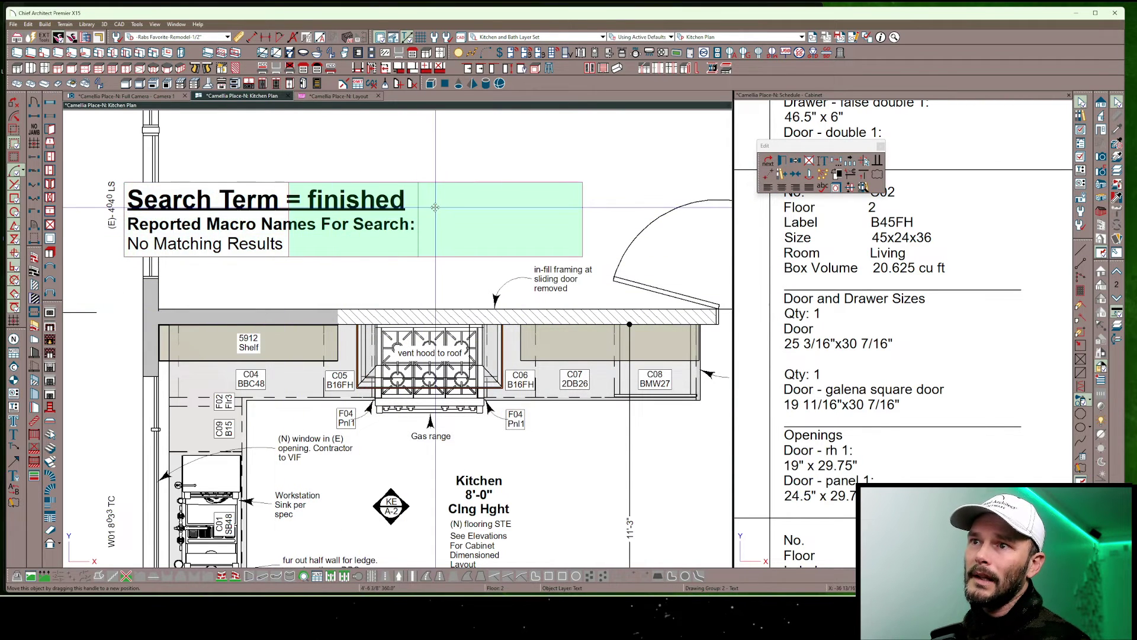
left_click(540, 187)
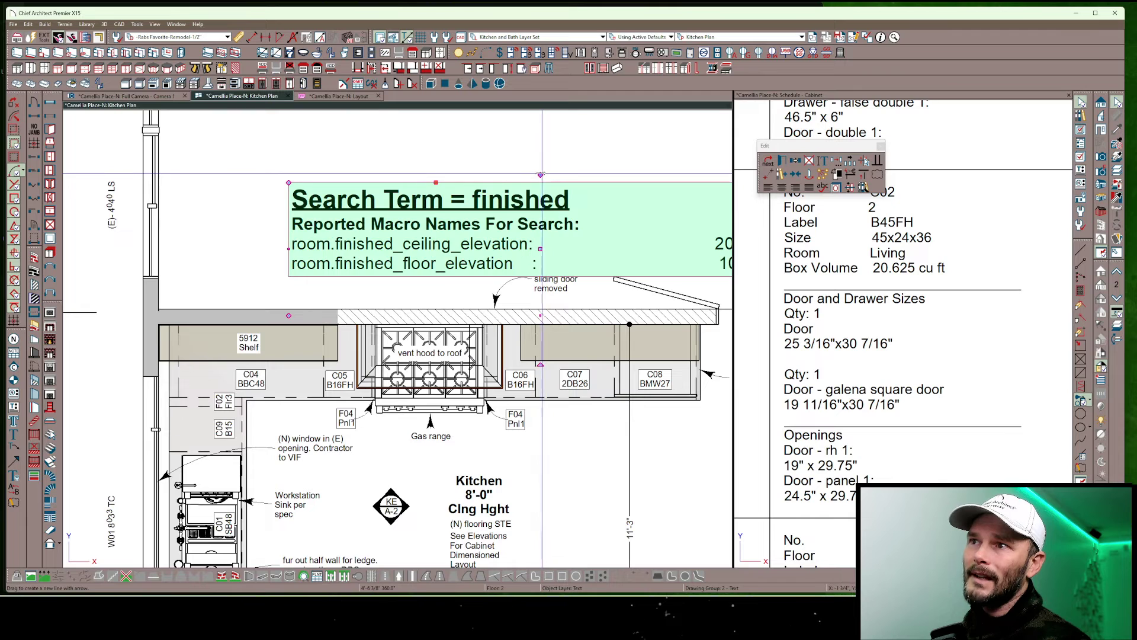
left_click_drag(287, 223, 333, 334)
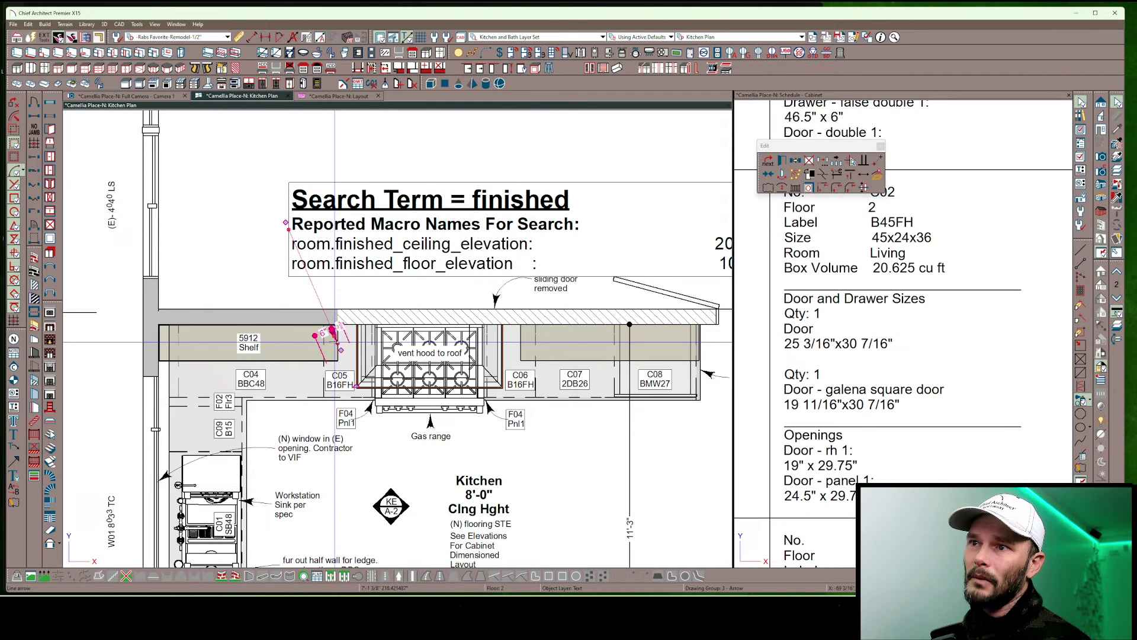
scroll(334, 336, "down", 2)
scroll(333, 336, "down", 1)
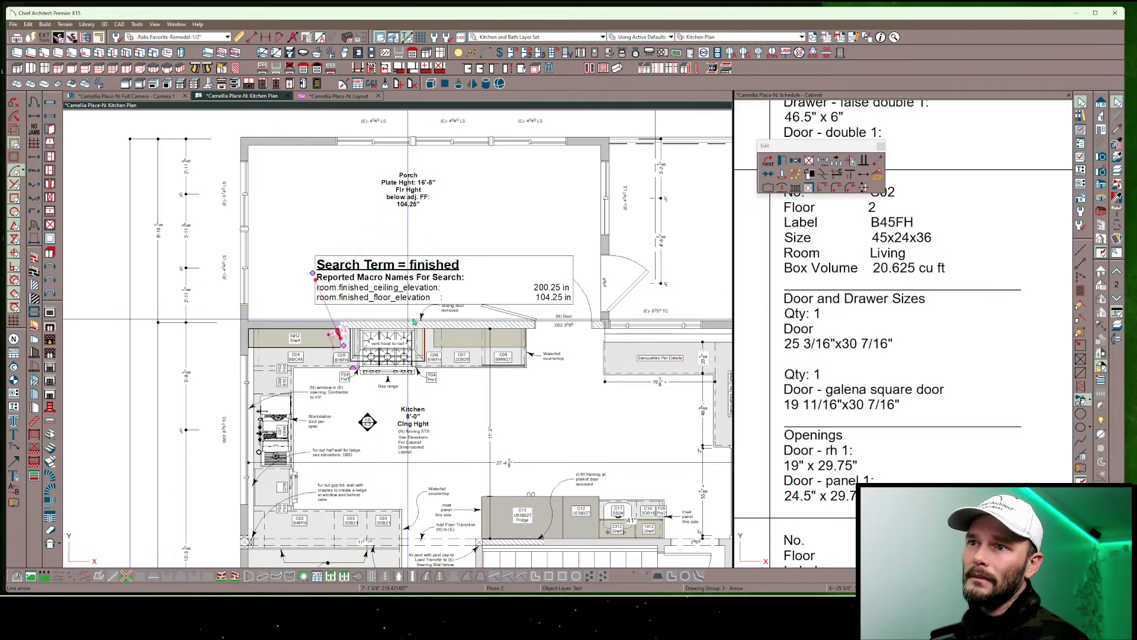
key("Escape")
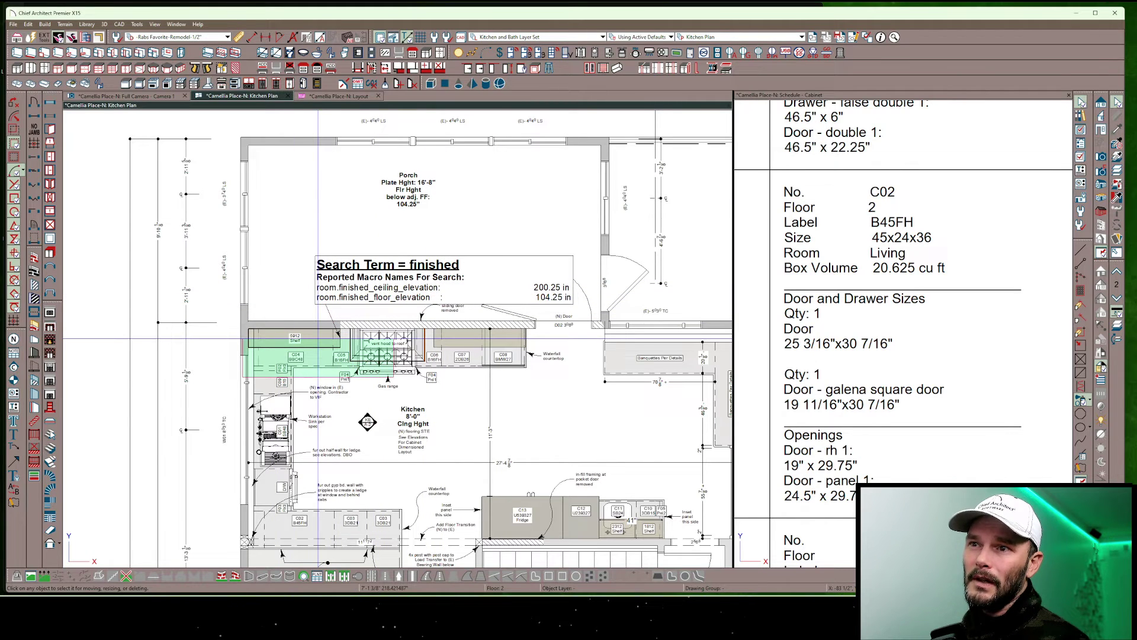
left_click(331, 319)
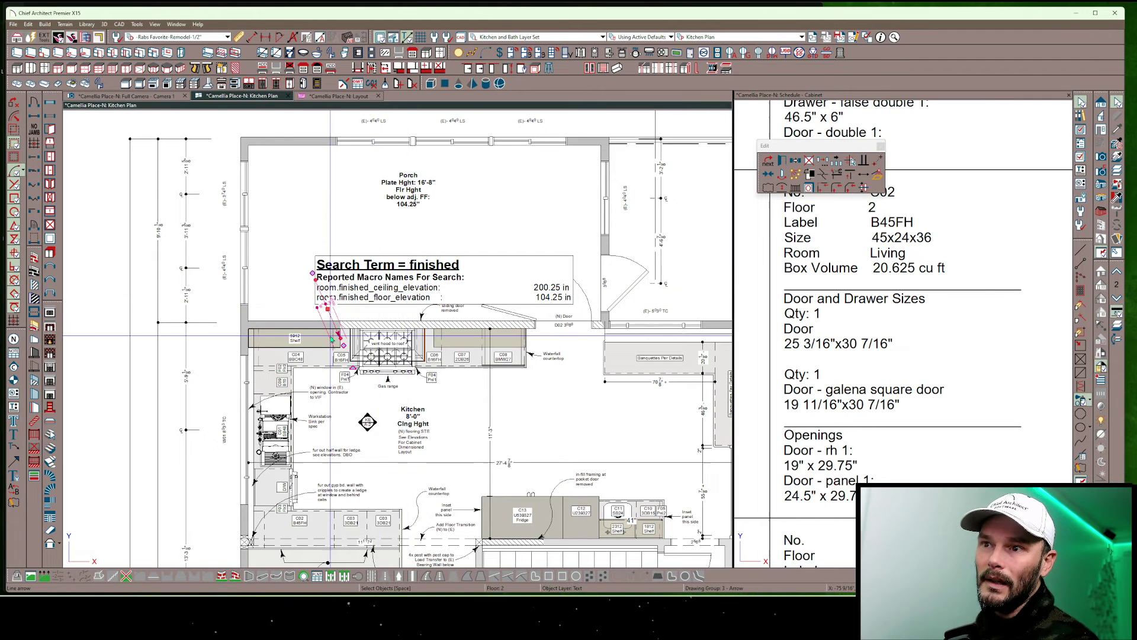
scroll(331, 339, "up", 2)
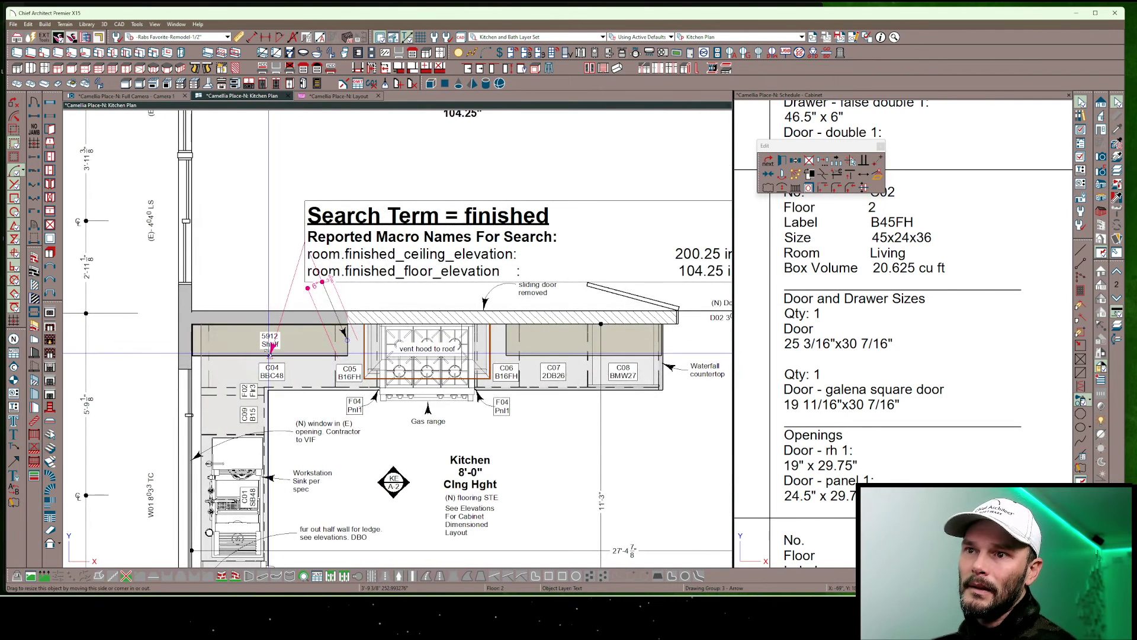
left_click(452, 255)
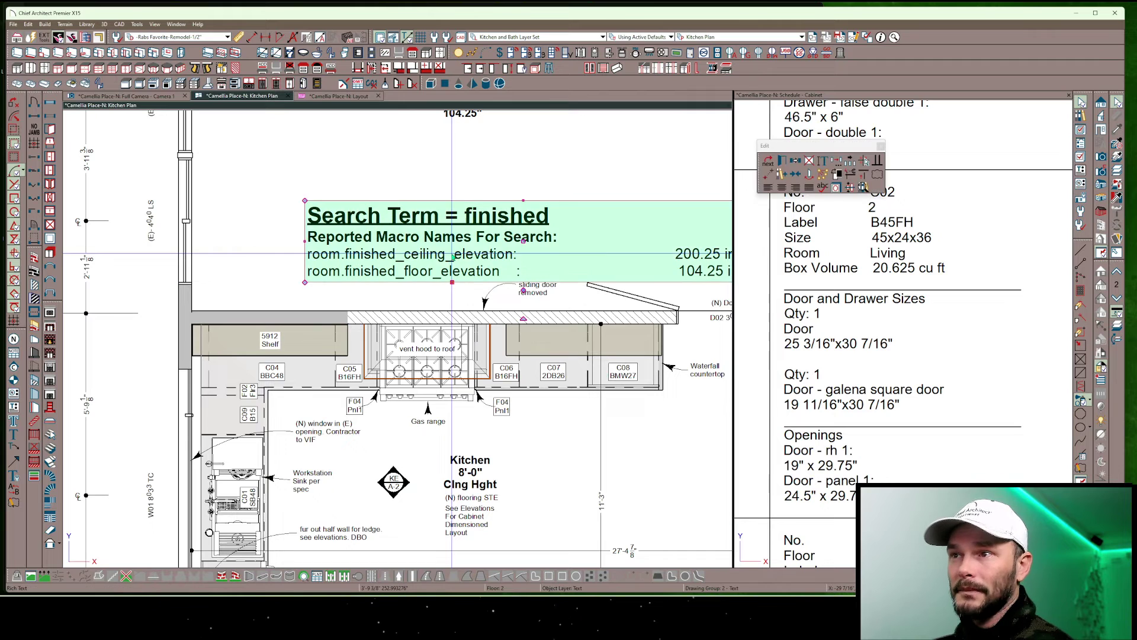
key("Delete")
Copy the left shelf's Specify Label text, leaving its settings unchanged
double_click(281, 342)
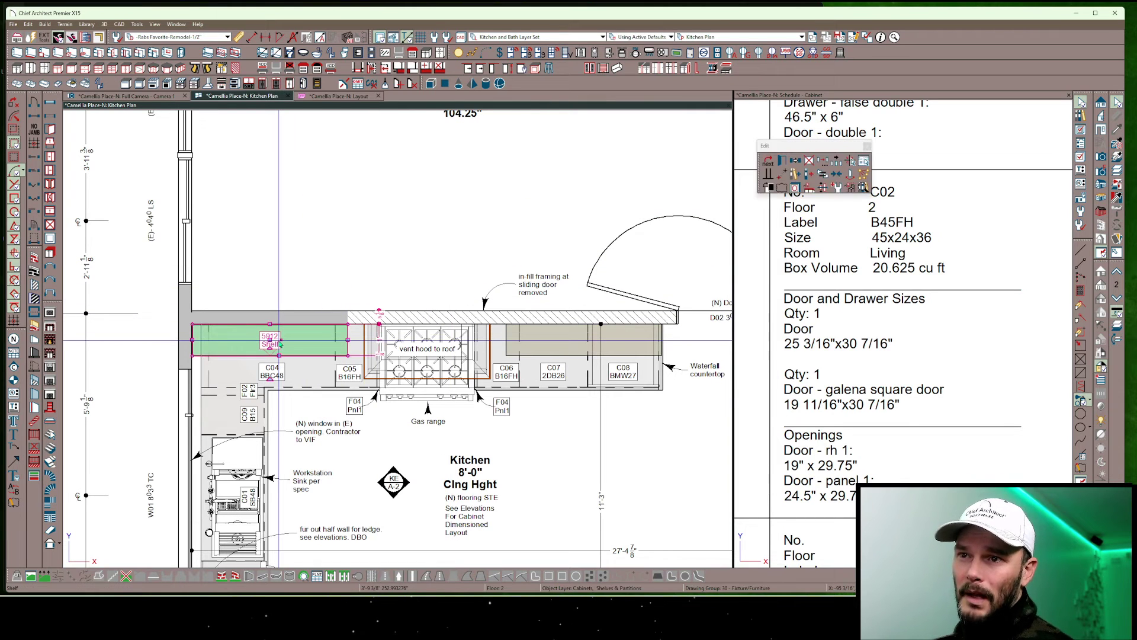
left_click_drag(576, 207, 451, 206)
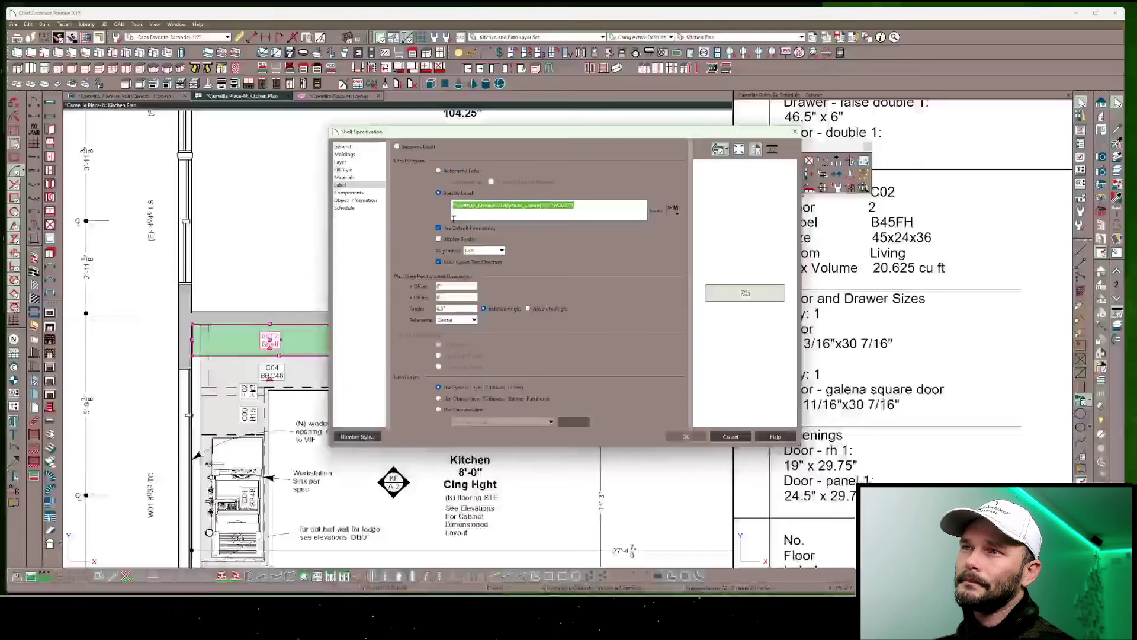
left_click(728, 435)
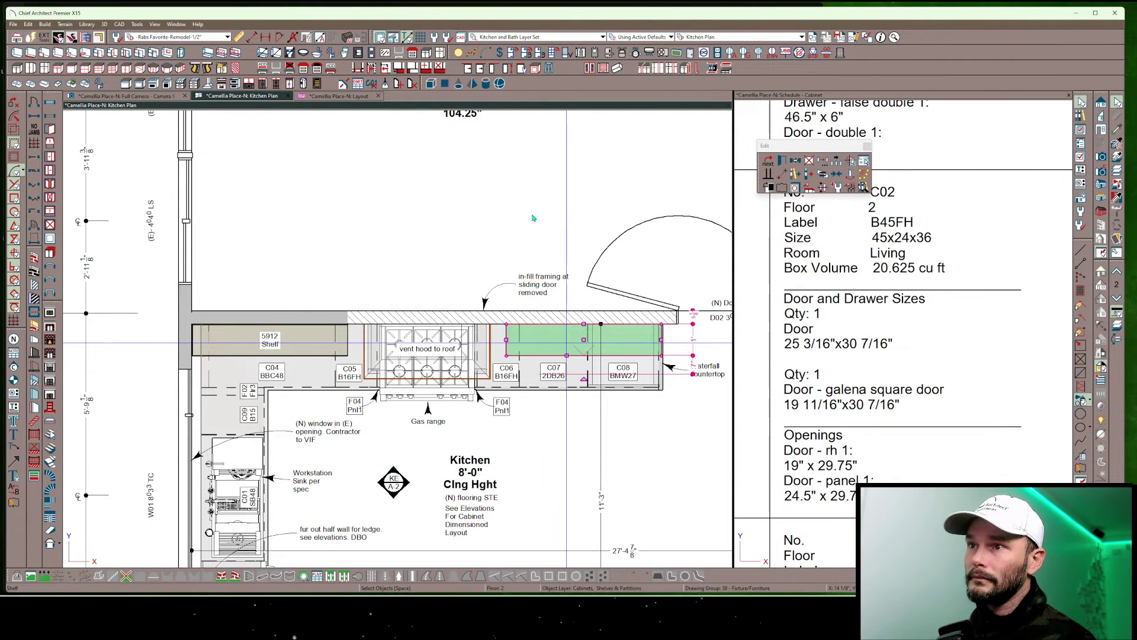
Paste the copied width-depth Shelf label into the right shelf's specification
key("e")
key("ctrl+v")
key("Return")
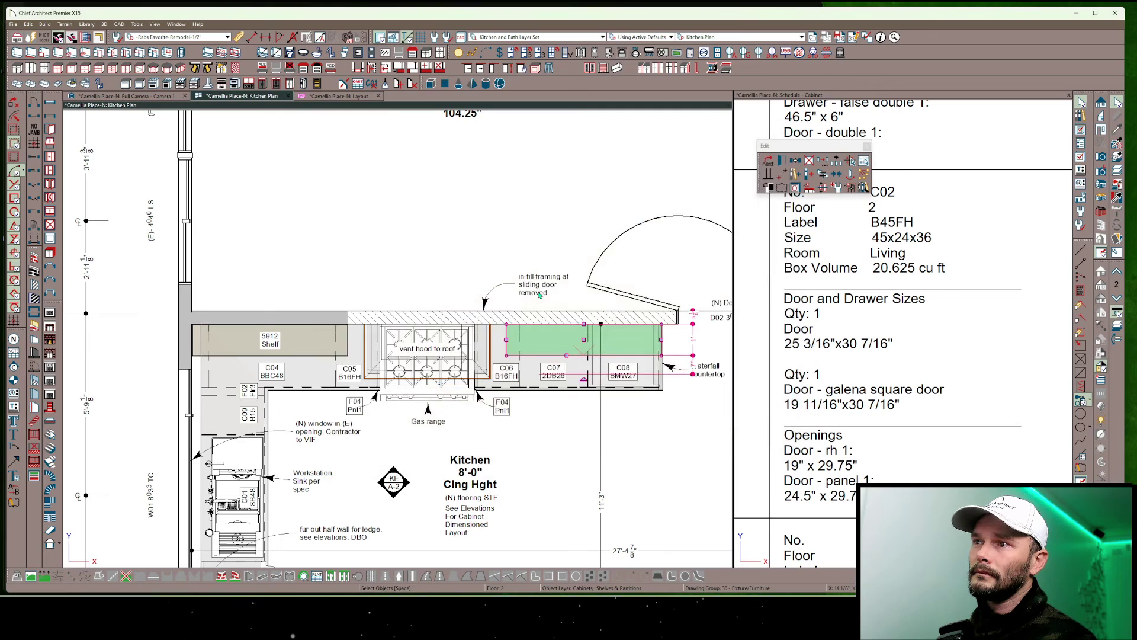
scroll(451, 265, "up", 1)
scroll(451, 265, "down", 2)
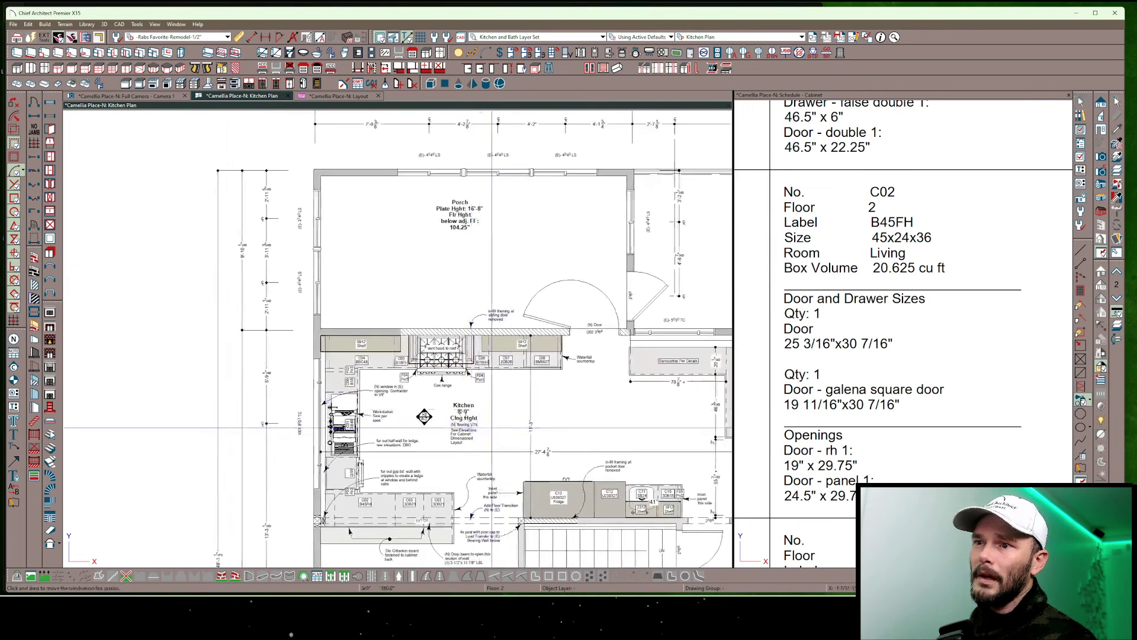
scroll(352, 345, "up", 1)
scroll(353, 344, "up", 1)
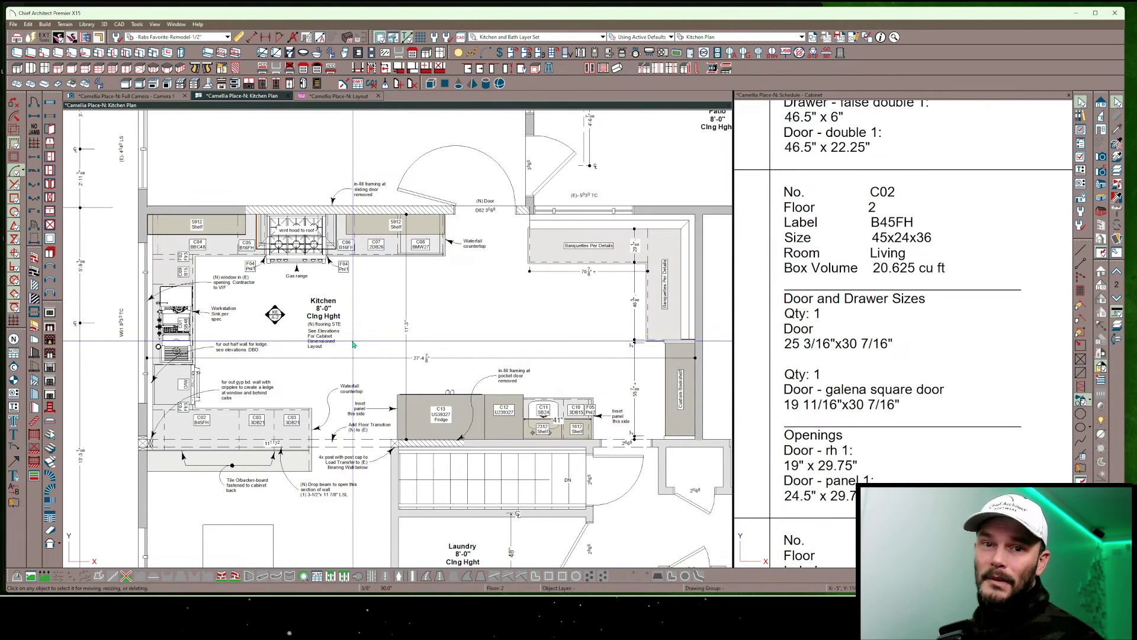